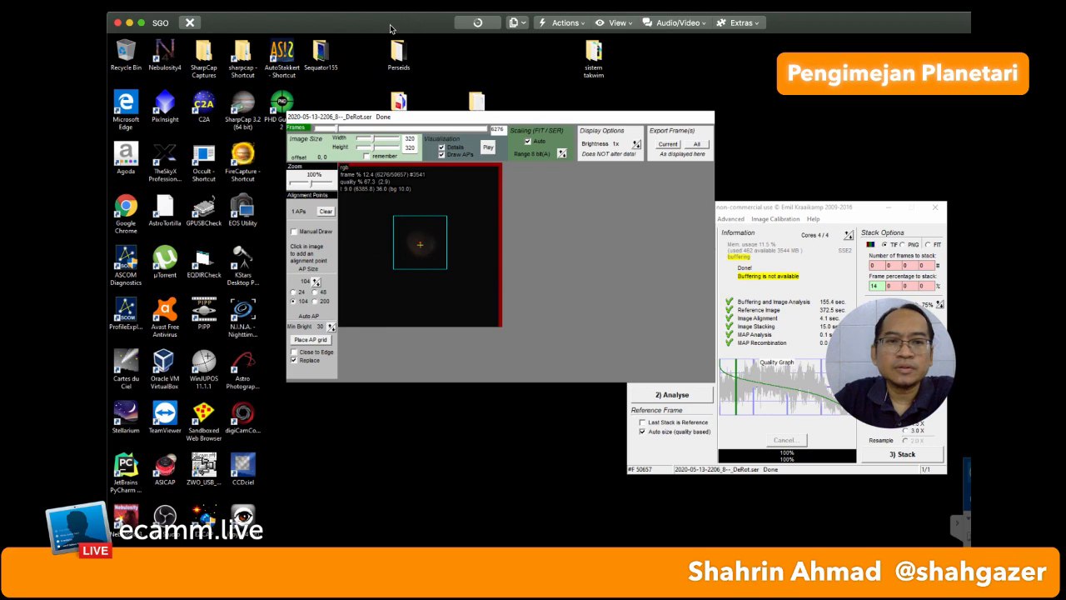
- Open SharpCap 3.2 and restore its window to a narrower, taller size on the desktop
drag(390, 25, 345, 12)
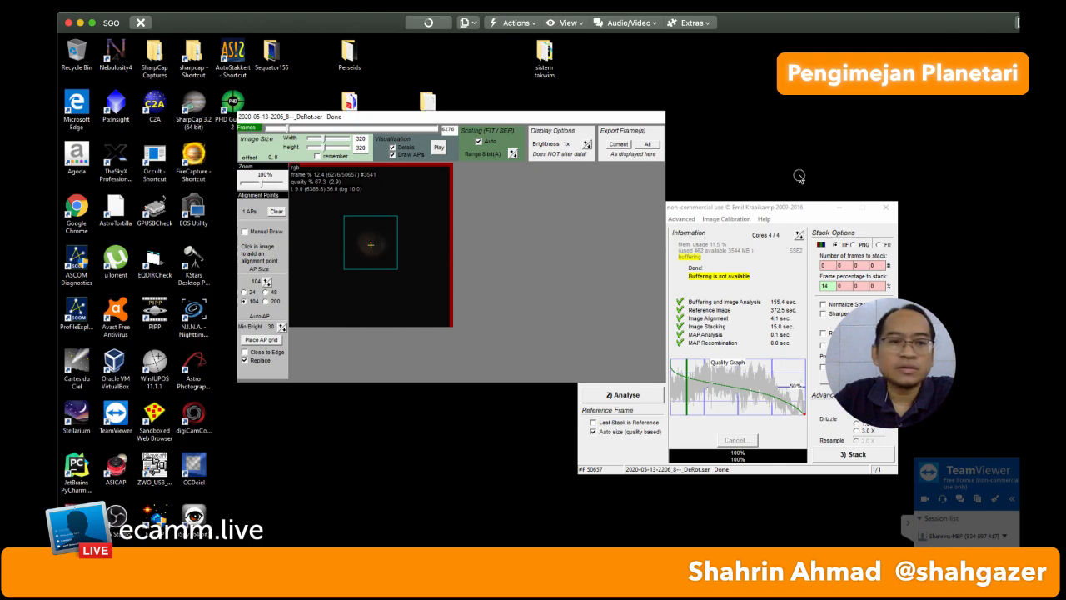
double_click(116, 212)
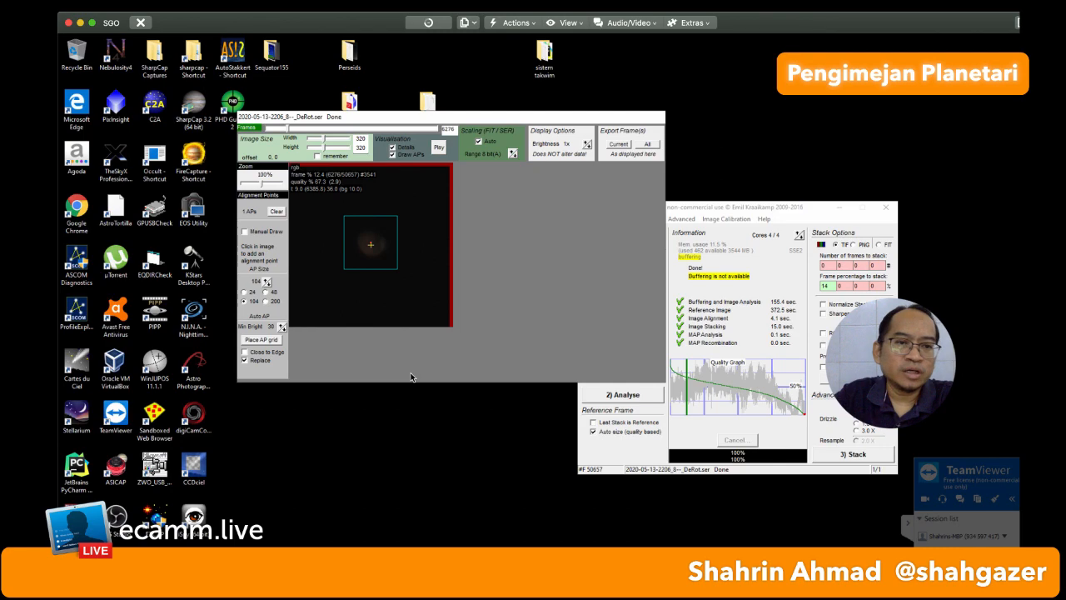
click(198, 104)
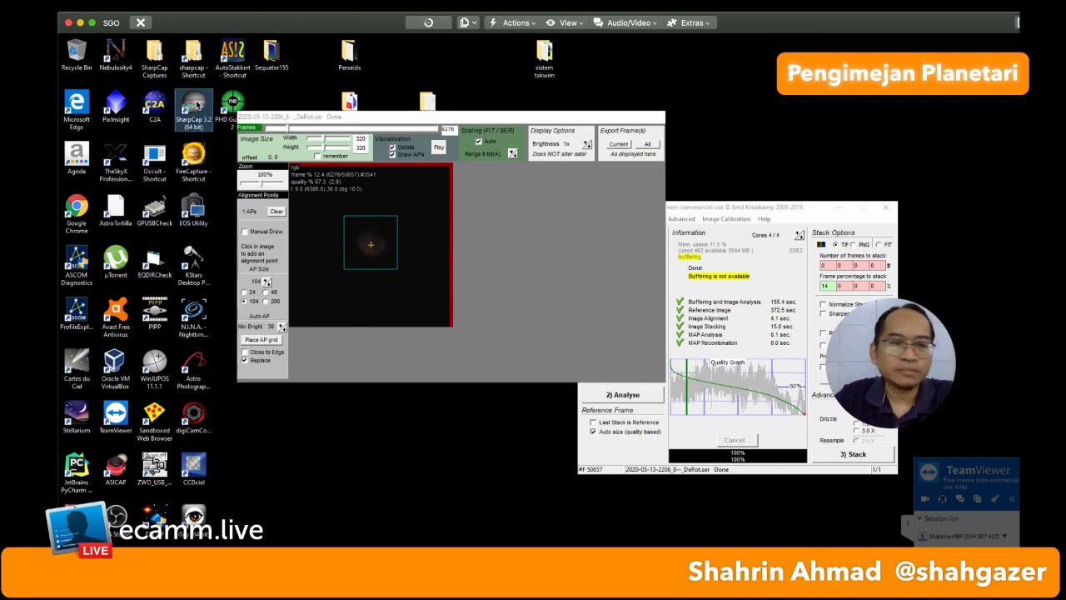
double_click(198, 105)
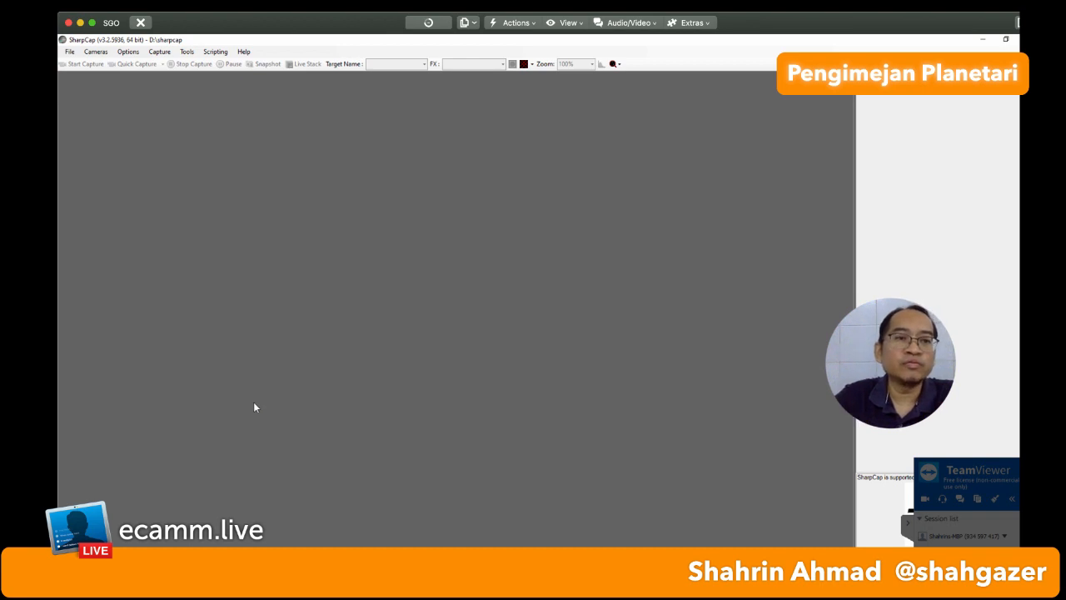
double_click(233, 40)
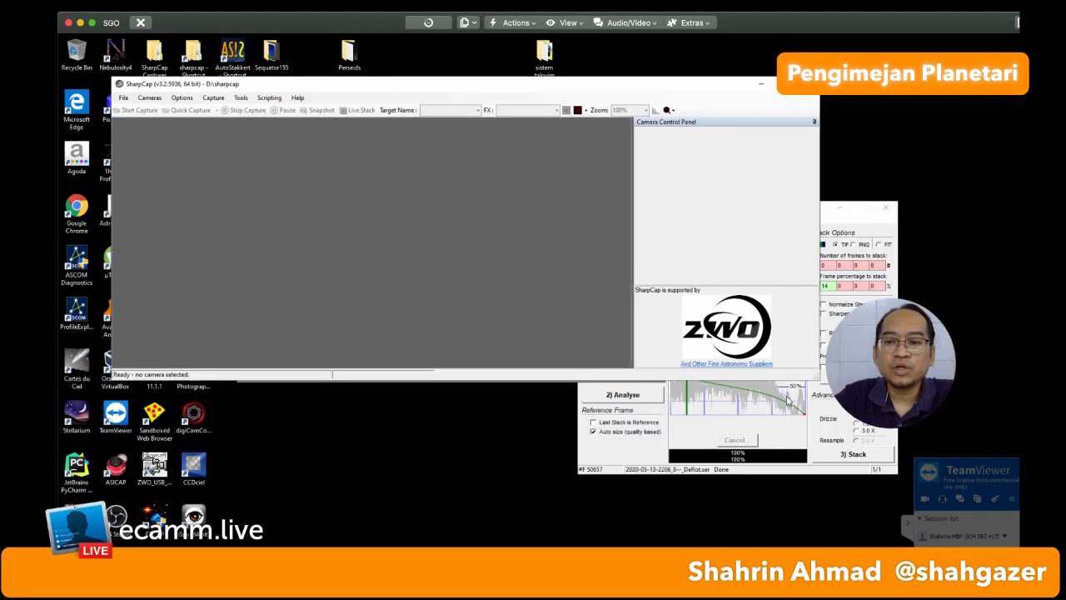
drag(813, 382, 569, 504)
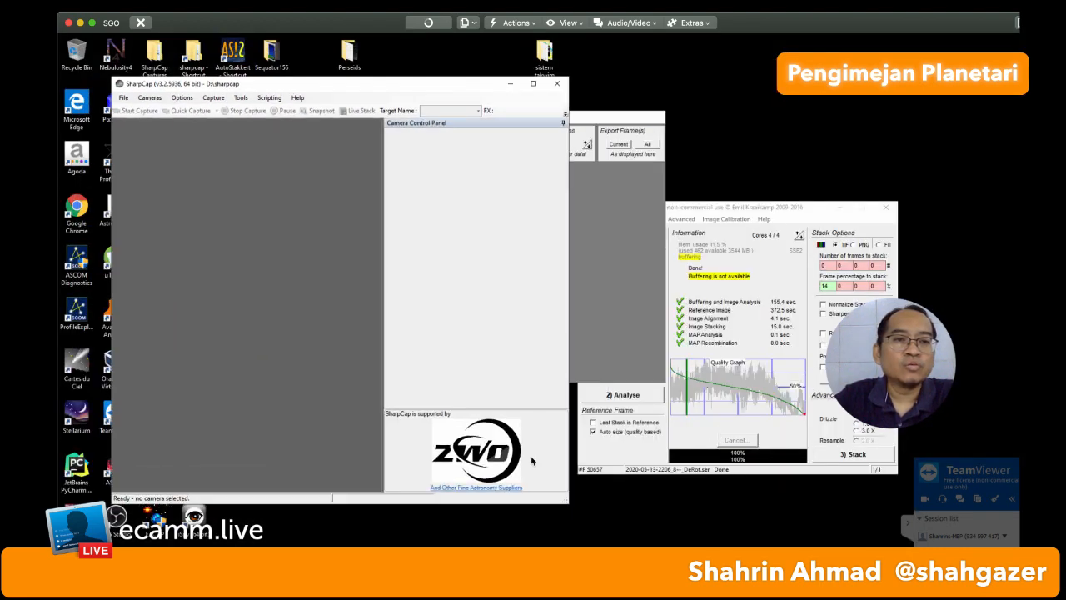
- Connect the ZWO ASI120MC-S camera and enlarge the SharpCap window to show more of its controls
click(150, 98)
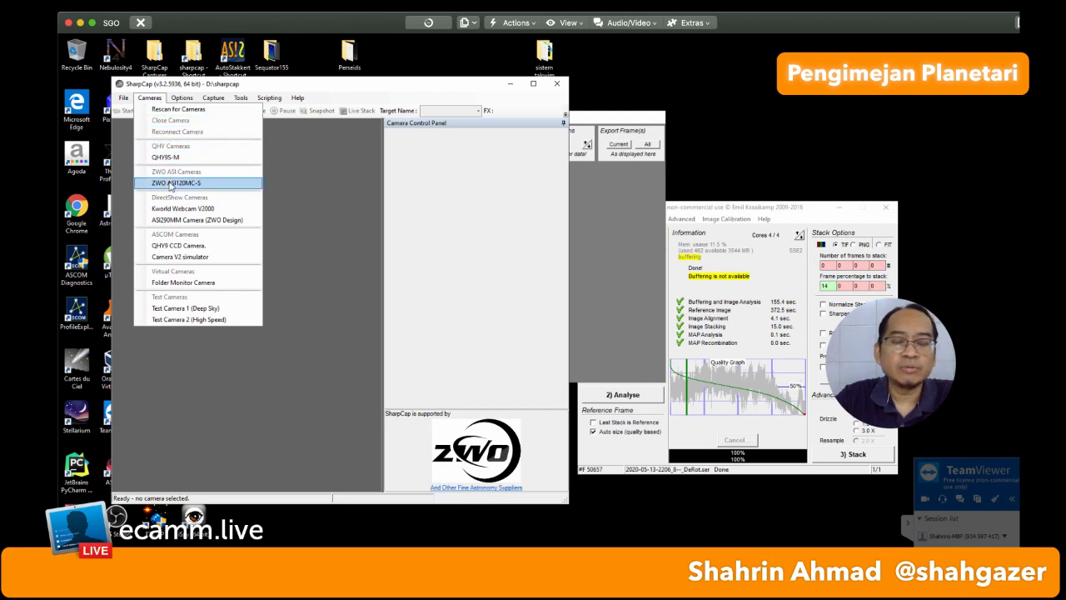
click(170, 183)
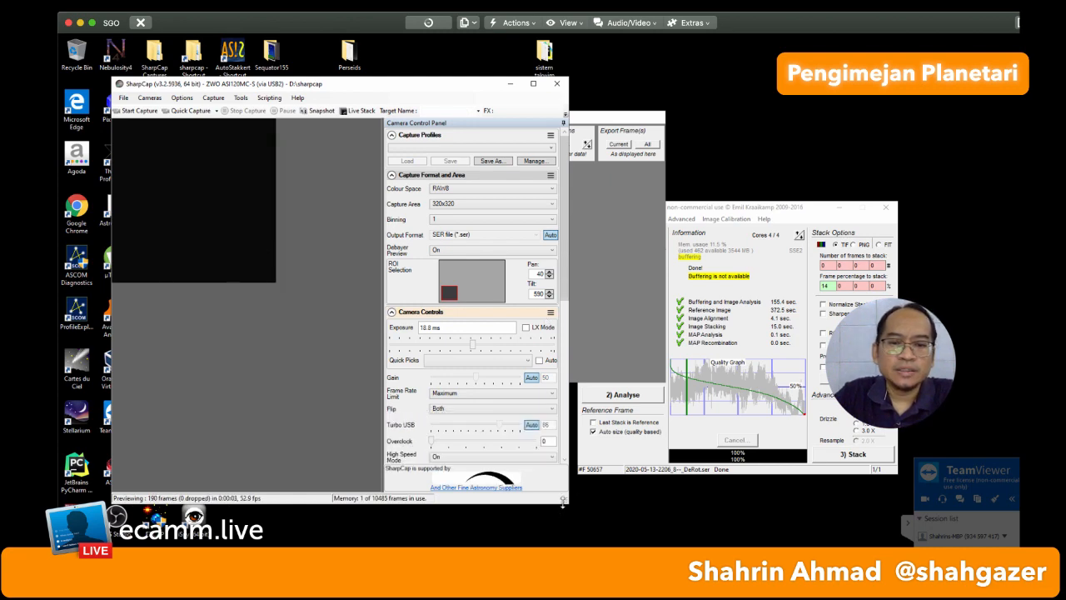
drag(565, 500, 615, 543)
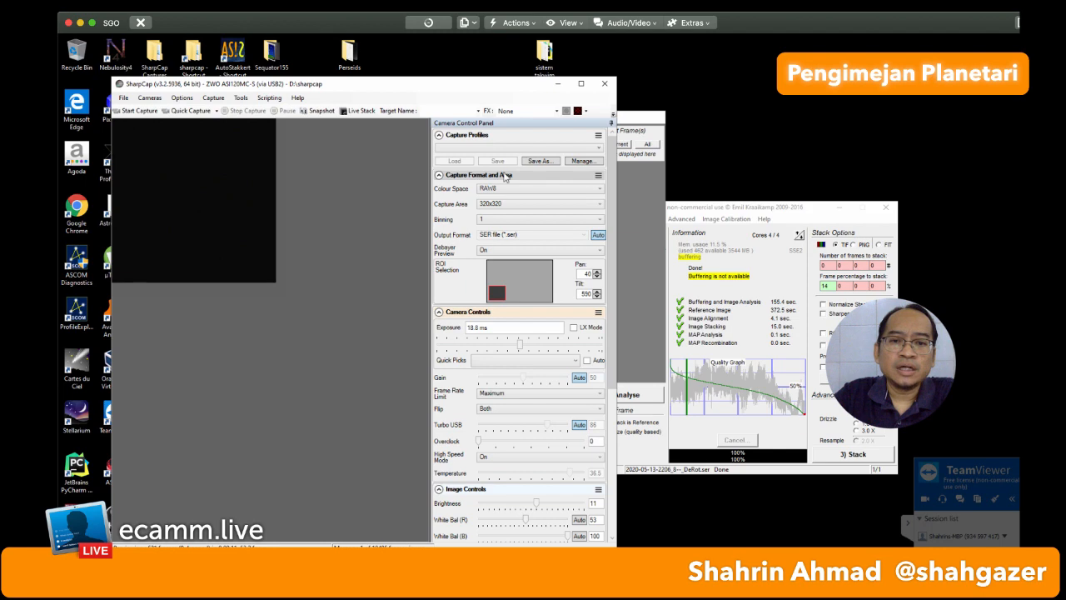
- Review the colour space options, keep RAW8, and set the capture area to 1280x960
click(596, 193)
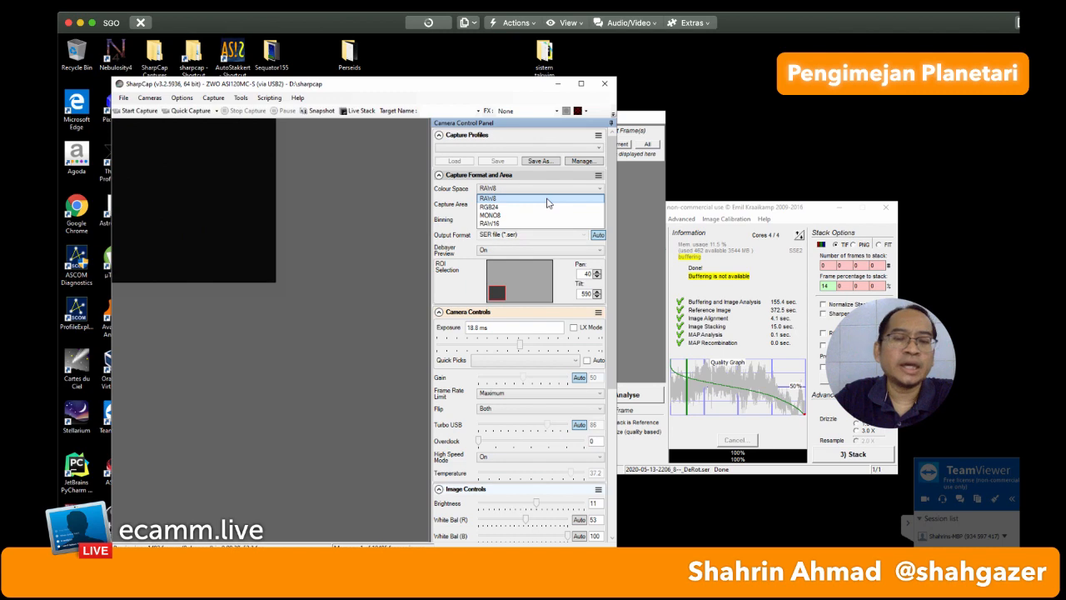
click(611, 192)
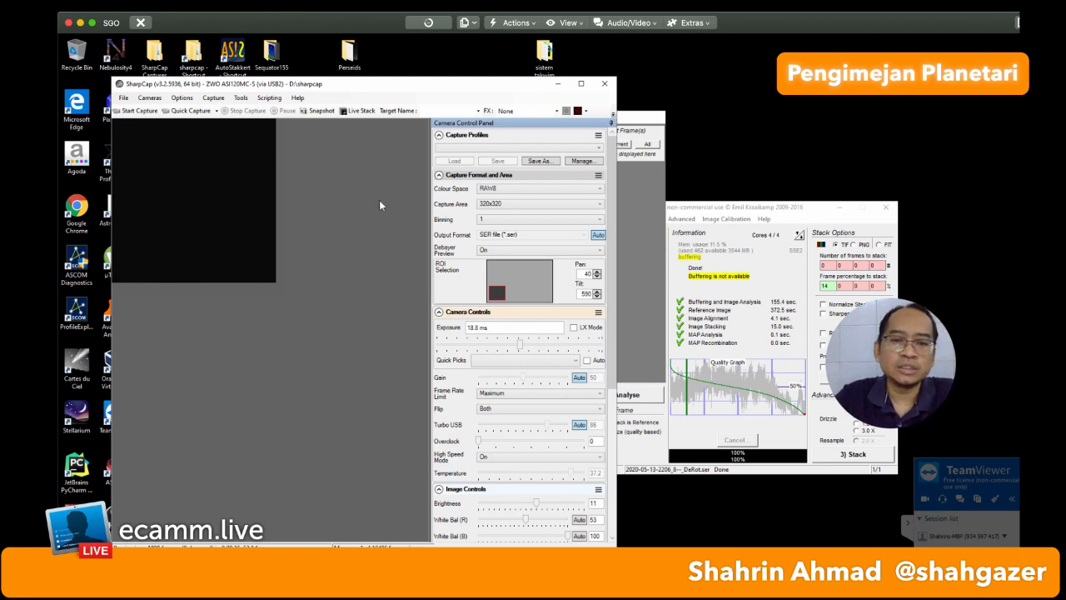
click(531, 205)
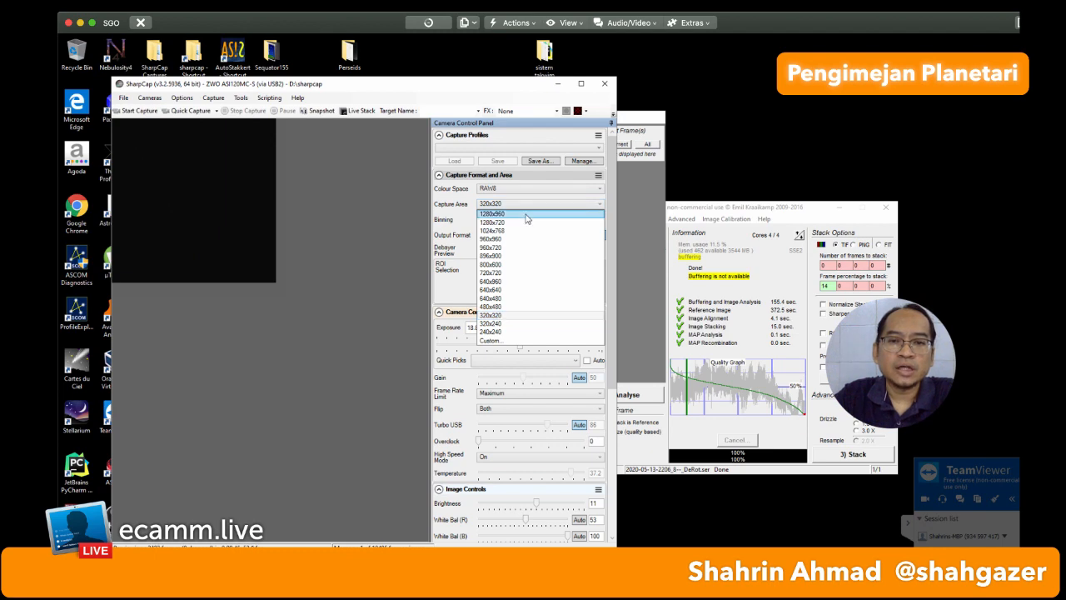
click(525, 214)
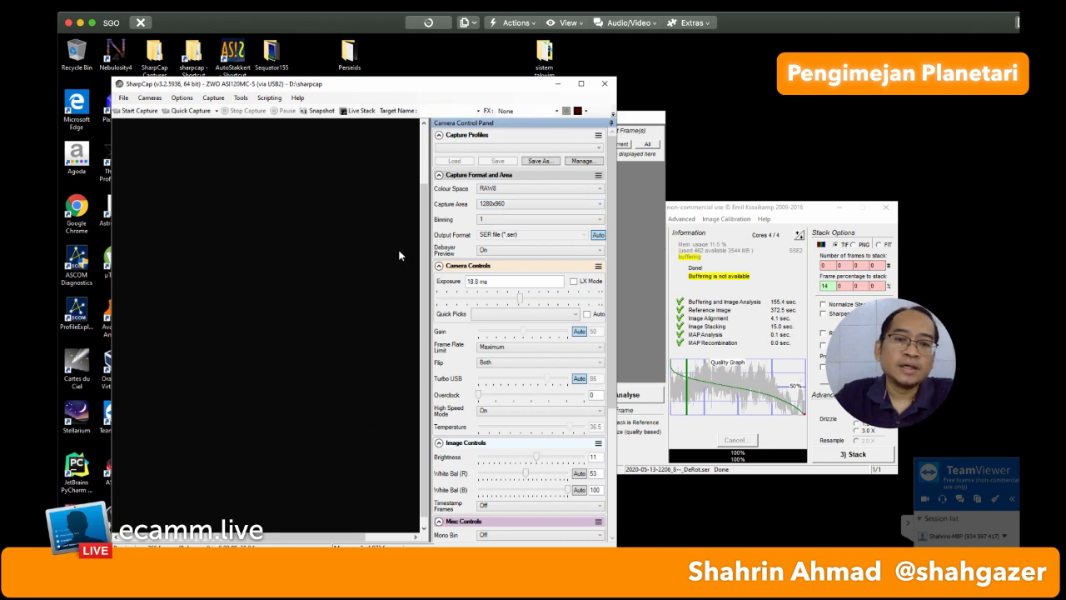
- Set the capture area to 640x640 and place the region of interest near the sensor's centre, at pan 290 and tilt 156
click(498, 205)
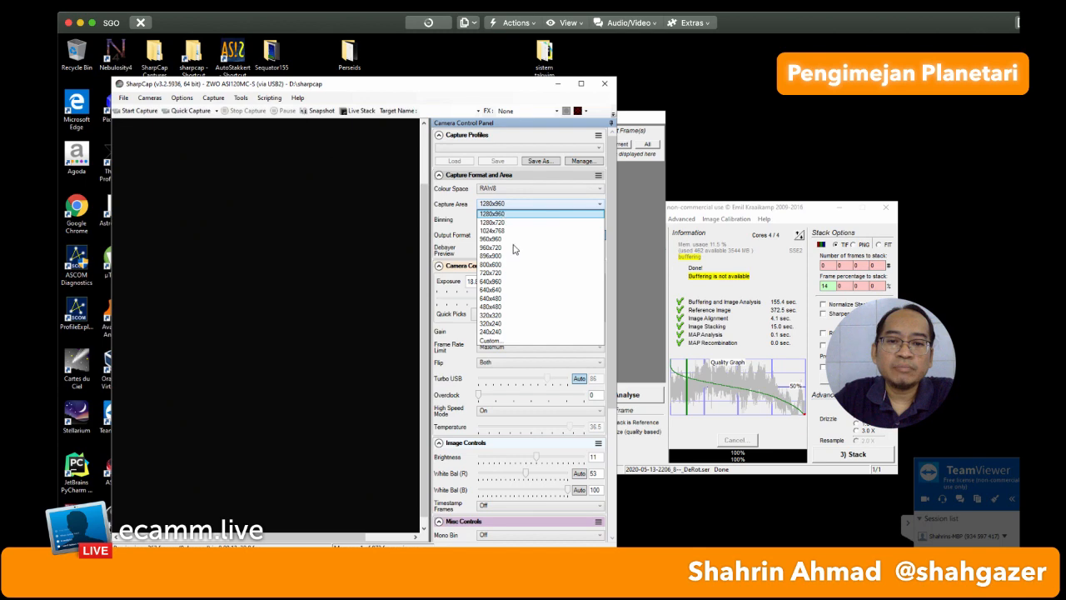
click(514, 290)
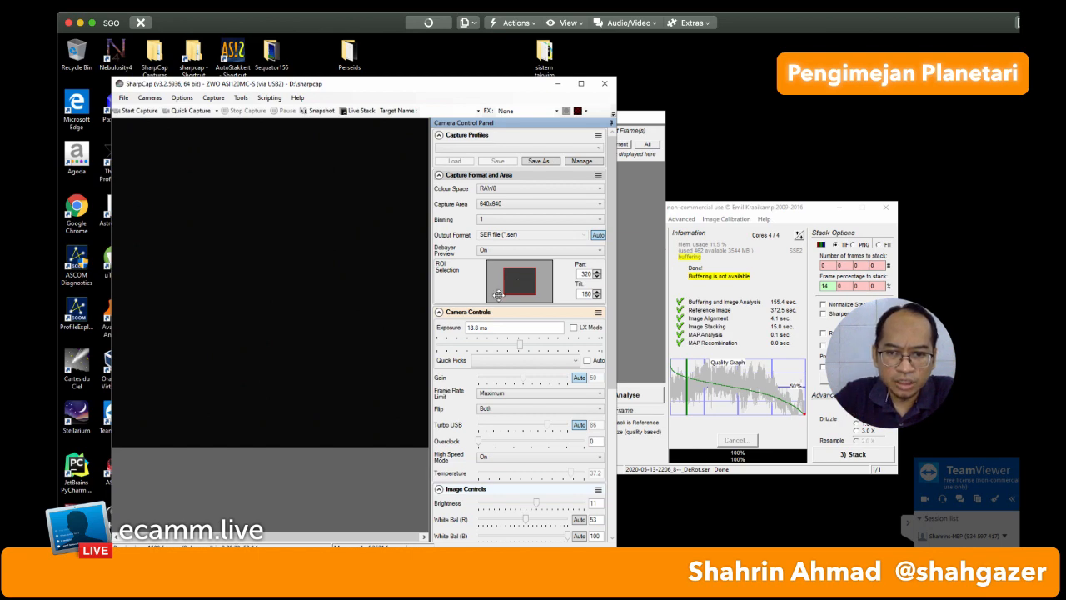
drag(516, 281, 497, 291)
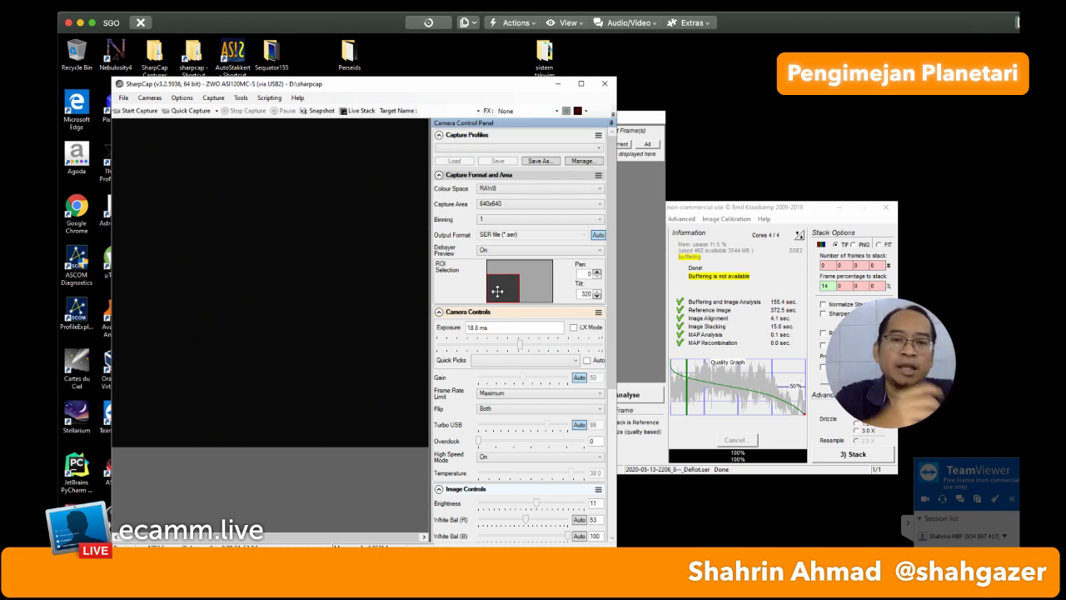
drag(498, 291, 512, 286)
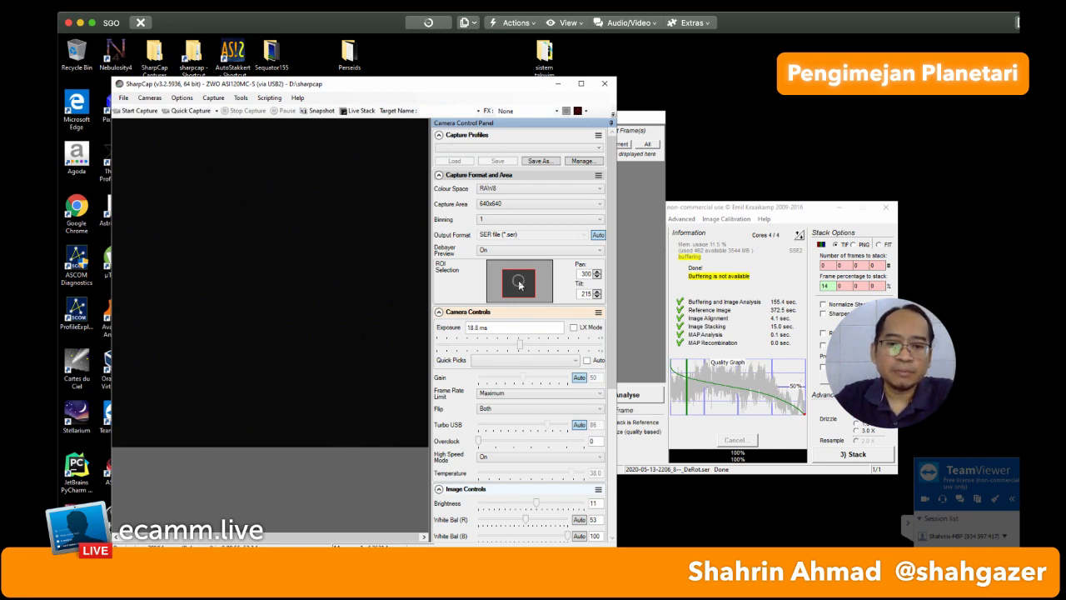
drag(518, 280, 519, 278)
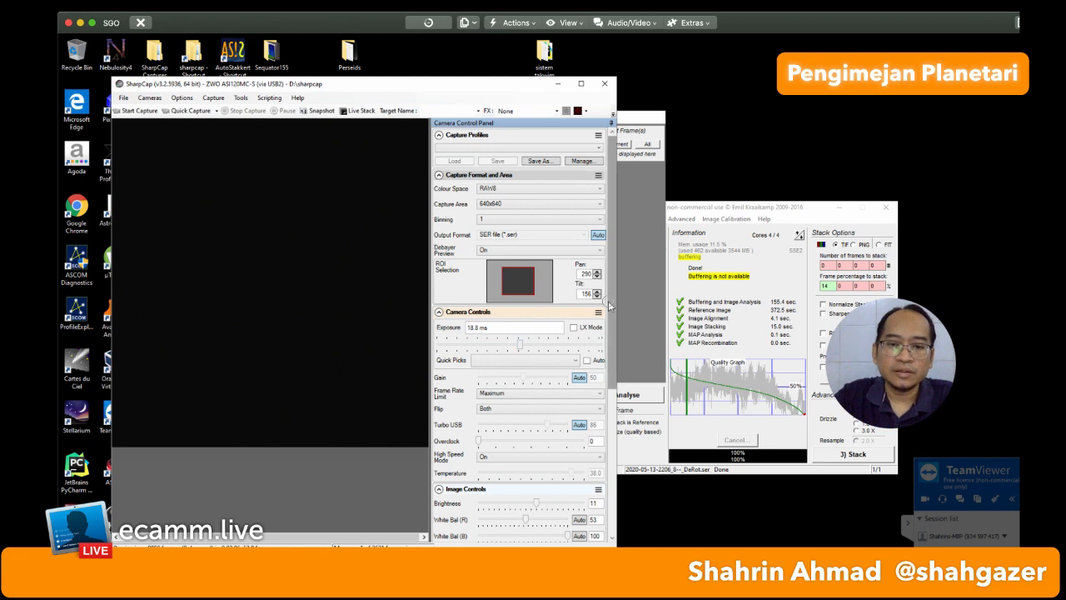
- Examine the camera and image controls and the capture limit options without starting a capture
scroll(609, 305, down, 1)
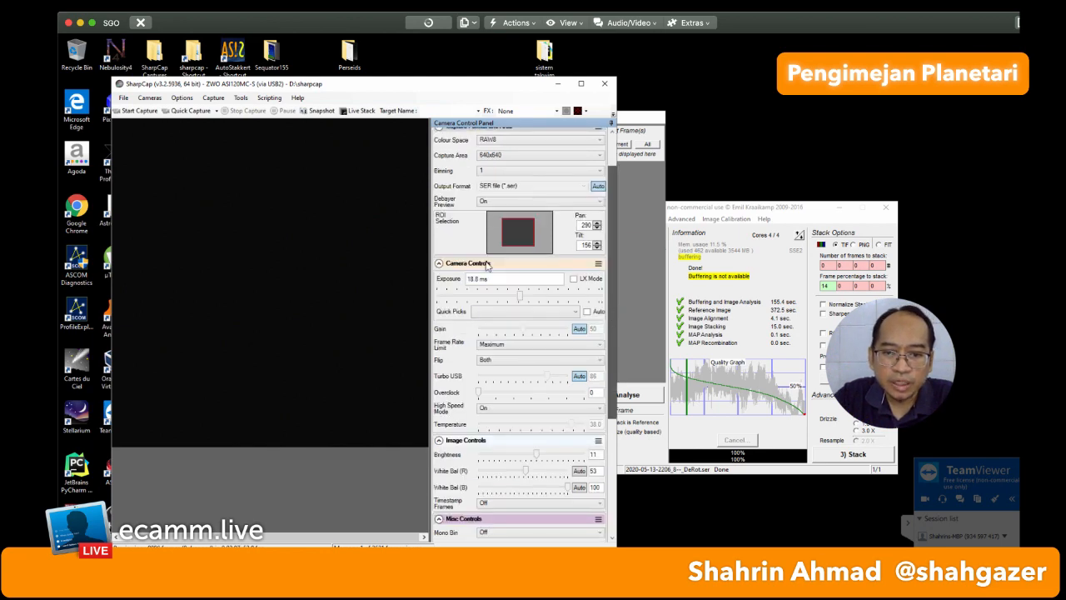
scroll(489, 338, down, 2)
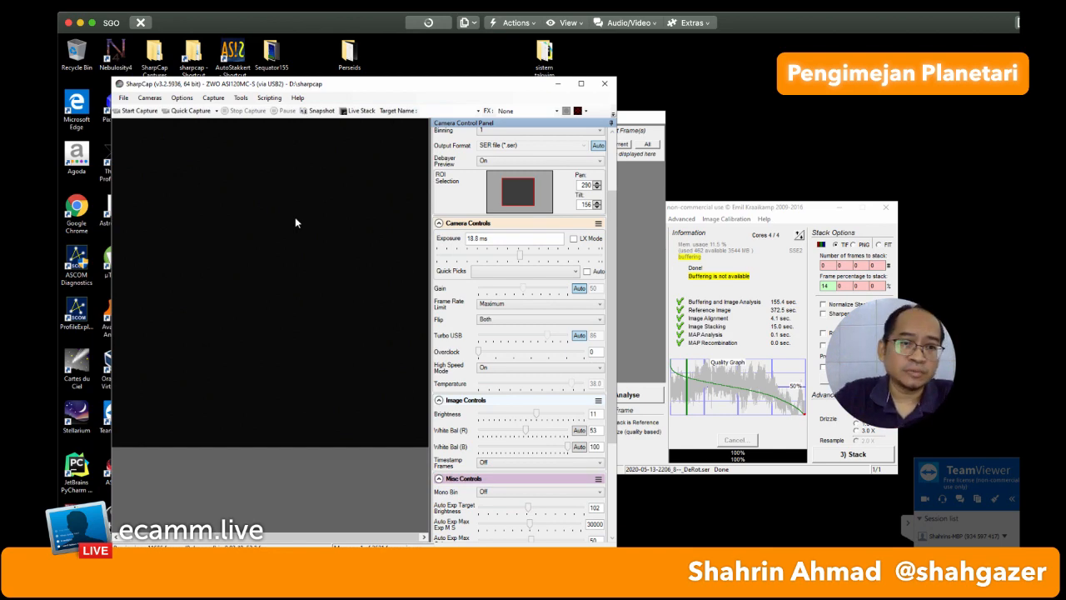
click(140, 111)
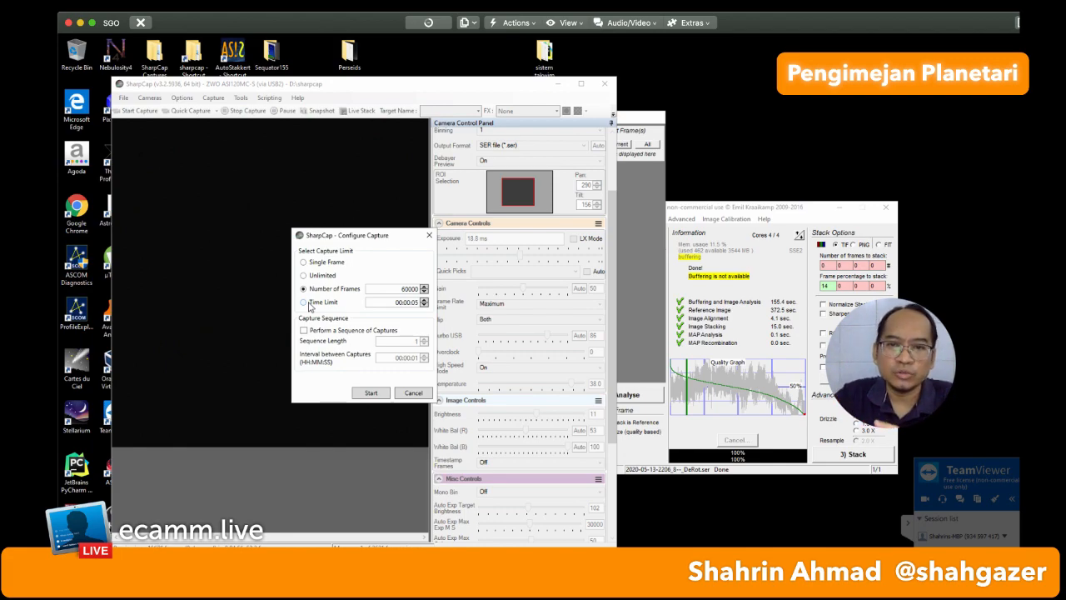
click(606, 86)
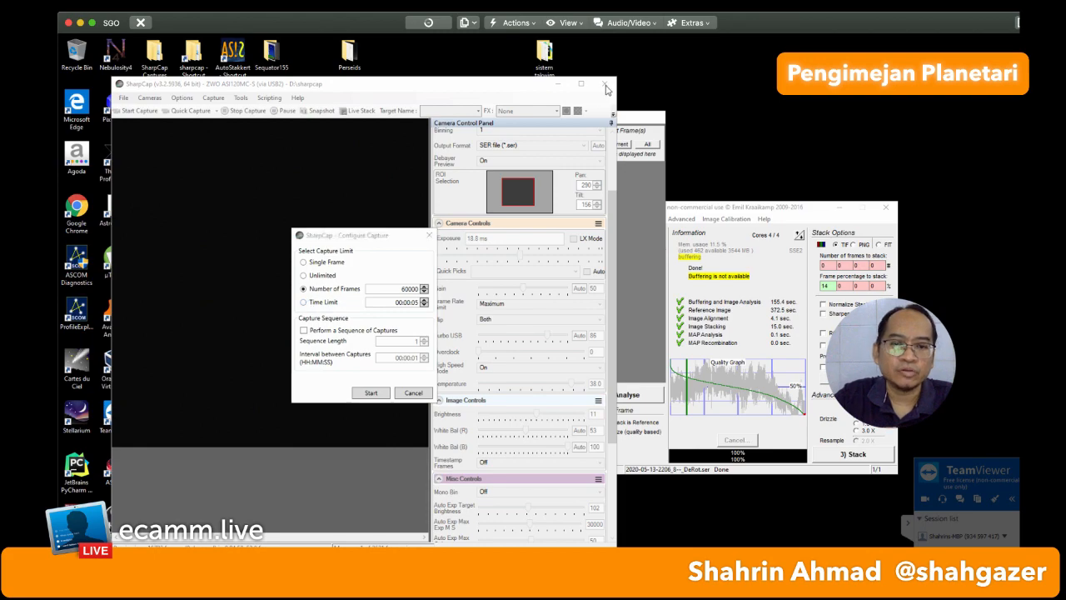
click(413, 395)
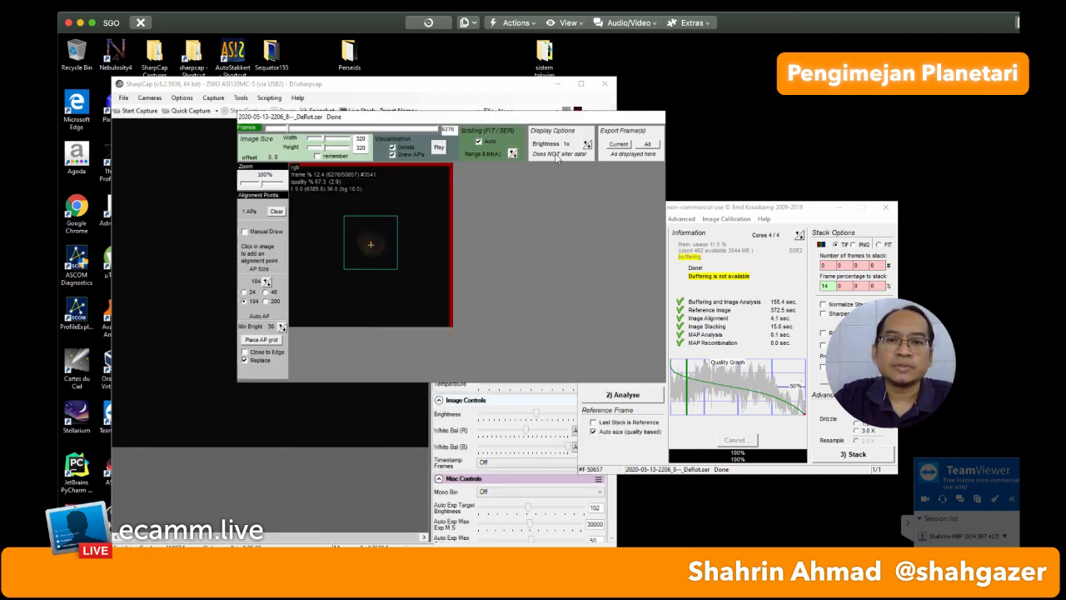
- Close SharpCap and open the folder D:\sharpcap\2020-05-14\Capture in File Explorer
click(606, 85)
click(606, 86)
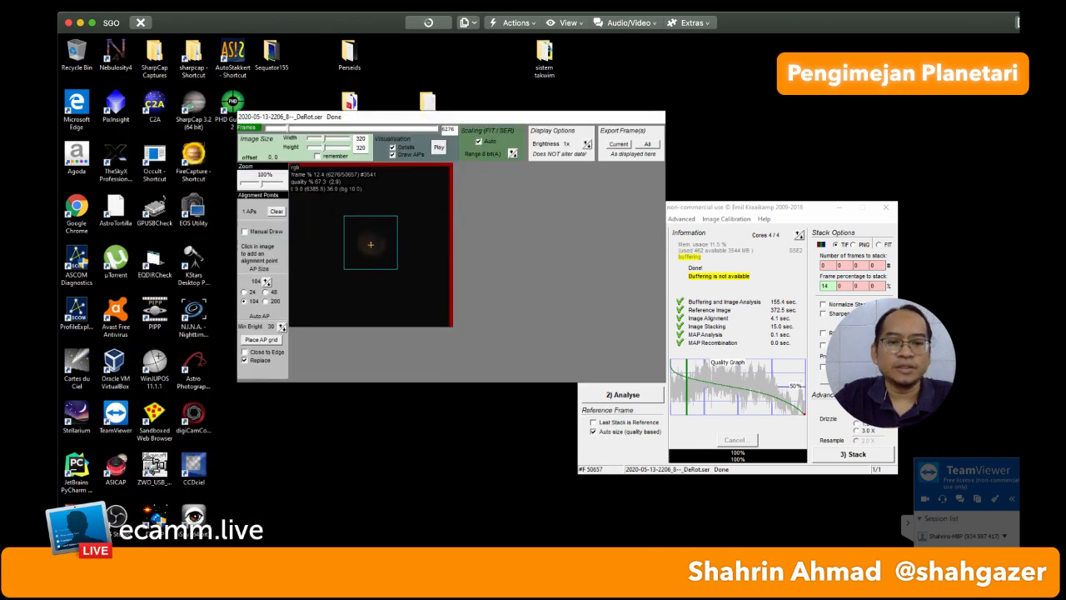
click(291, 565)
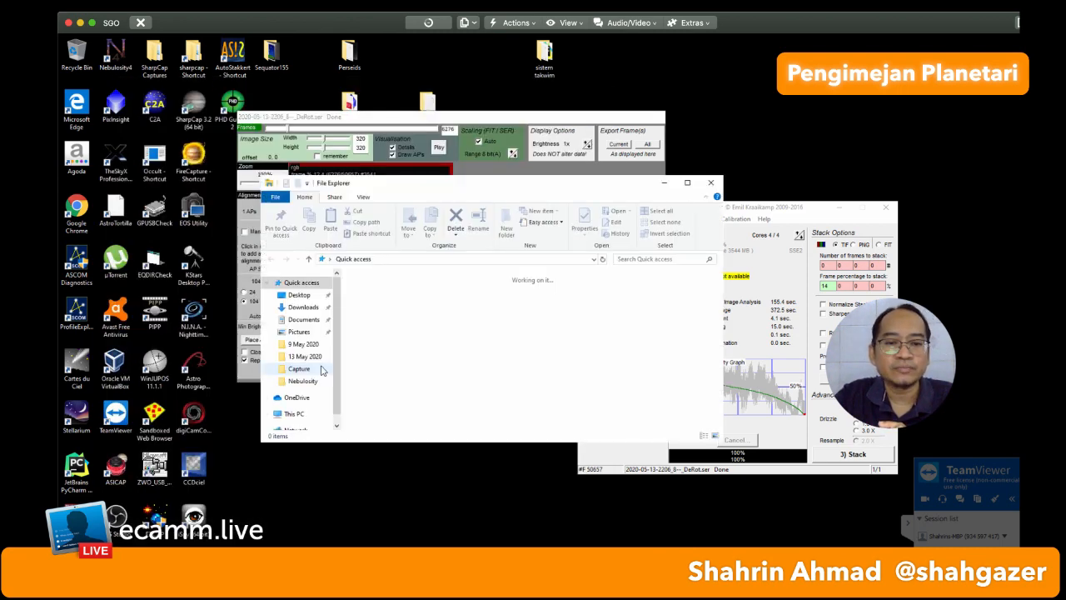
drag(337, 319, 339, 379)
click(298, 389)
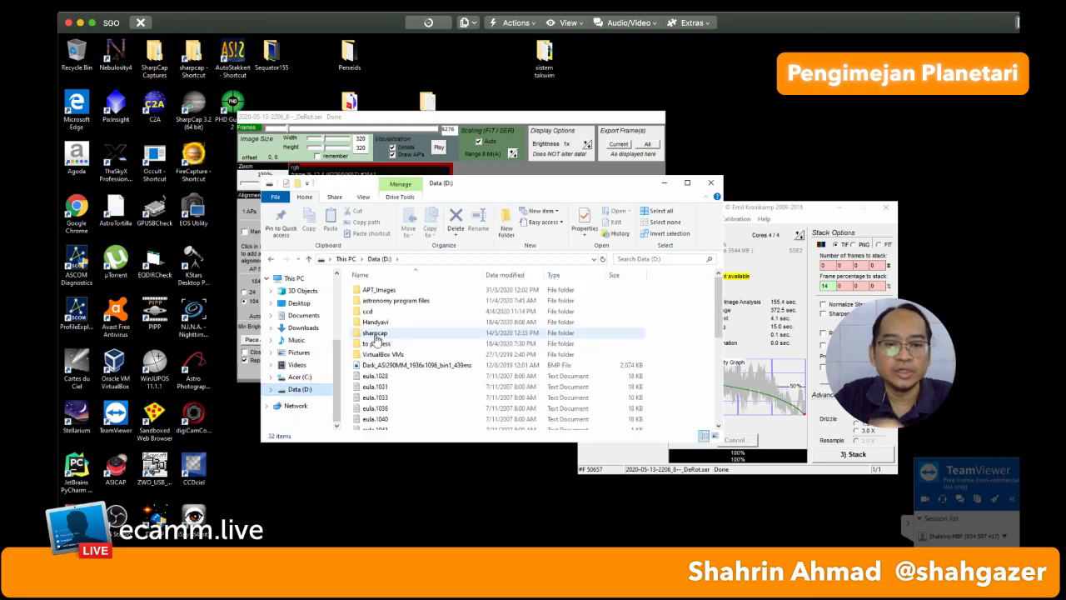
double_click(376, 334)
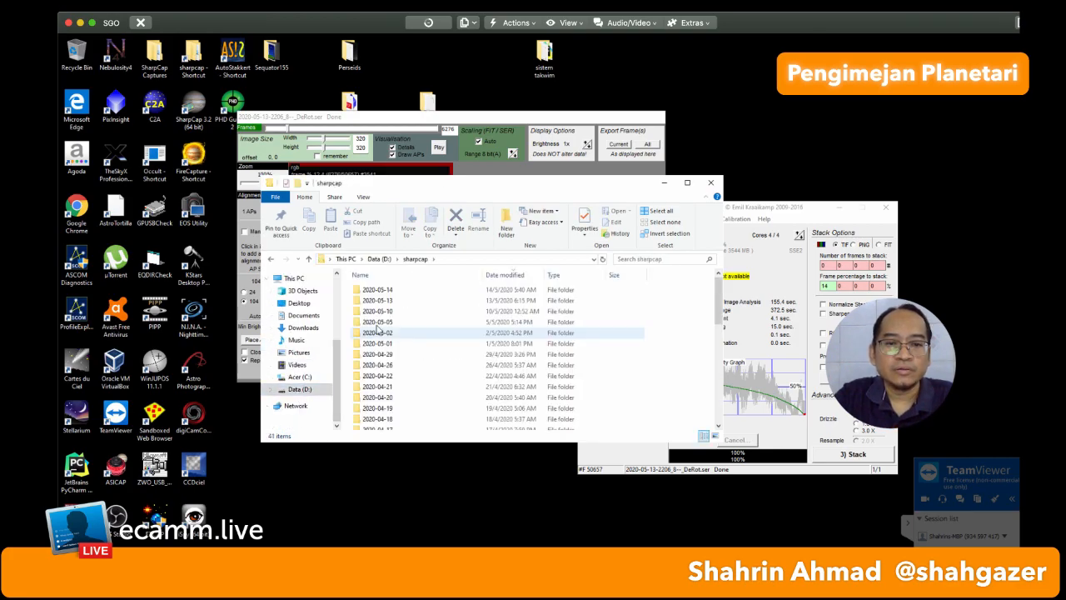
double_click(386, 292)
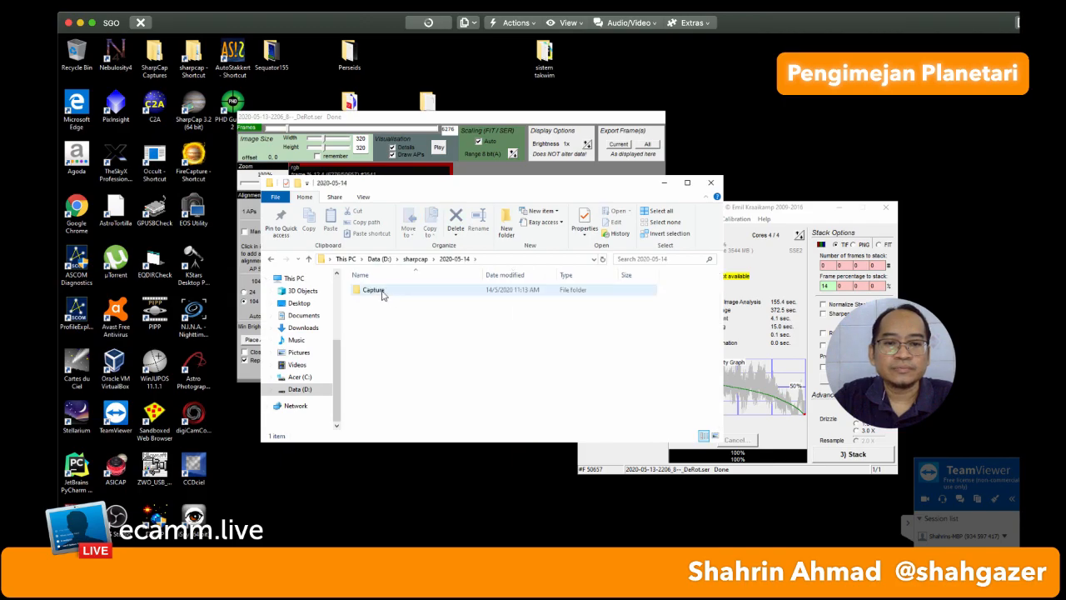
click(382, 292)
double_click(382, 291)
- List the Capture folder's files in Details view, in a repositioned and enlarged Explorer window
drag(498, 189, 331, 90)
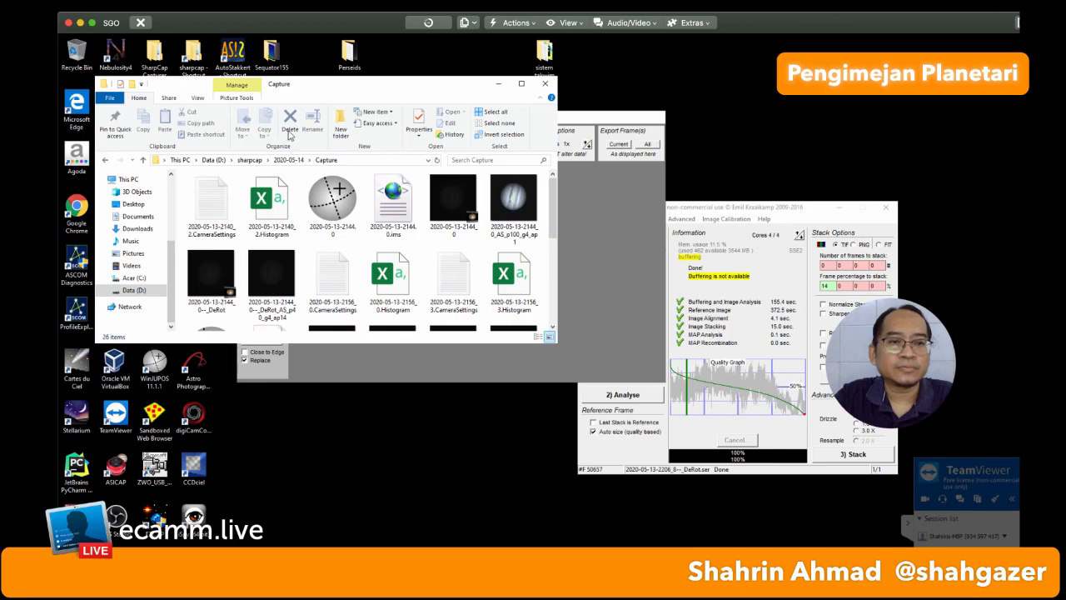
click(198, 99)
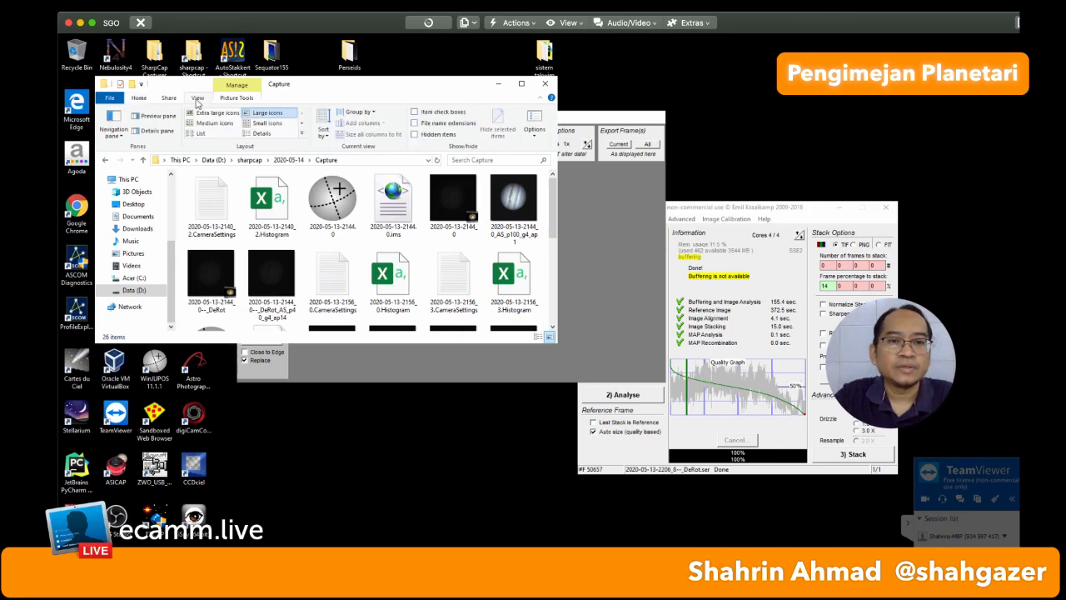
click(261, 133)
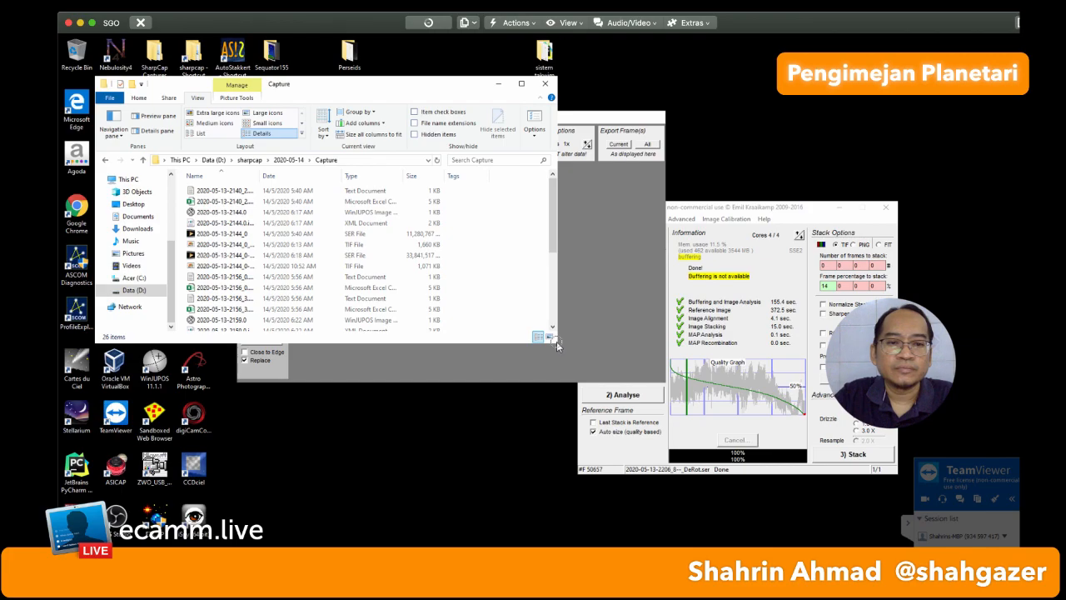
drag(557, 343, 600, 450)
- Sort the capture files by date with the oldest first, and widen the Name column to show more of the file names
click(308, 176)
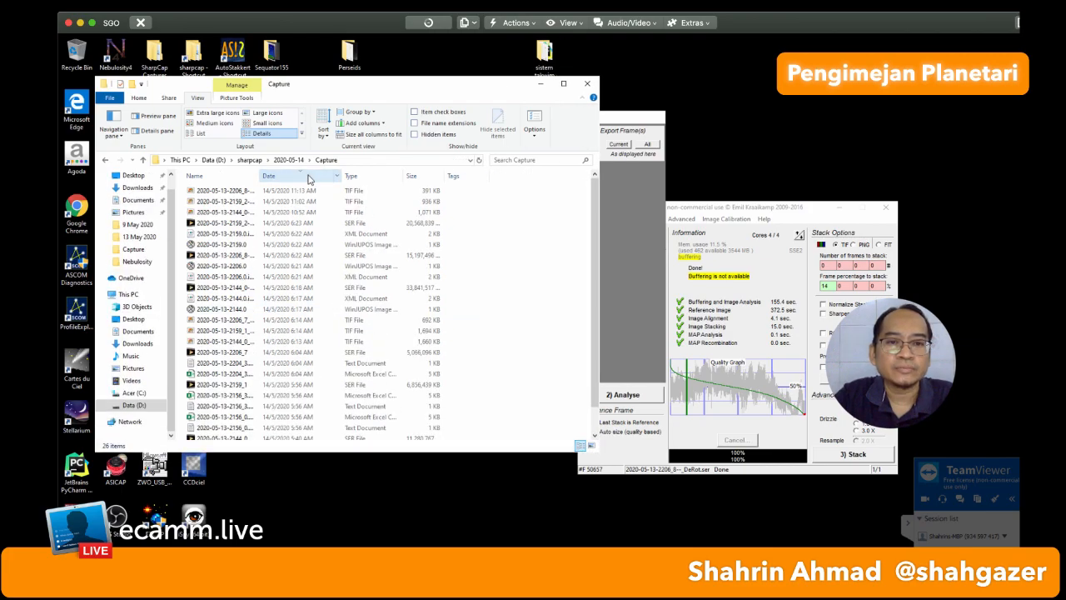
click(308, 177)
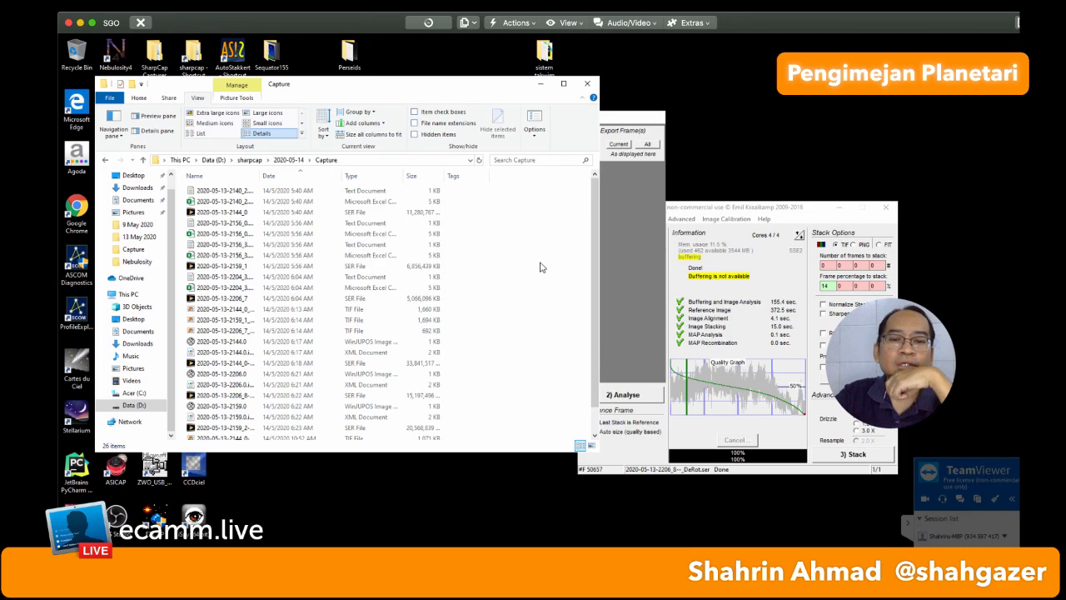
drag(594, 273, 593, 293)
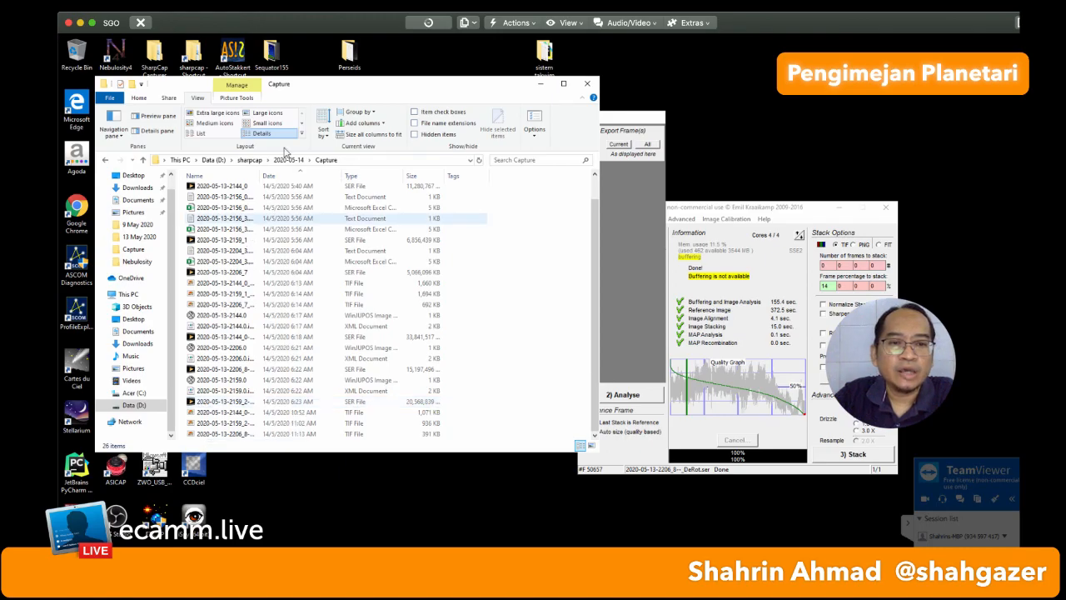
drag(258, 176, 299, 177)
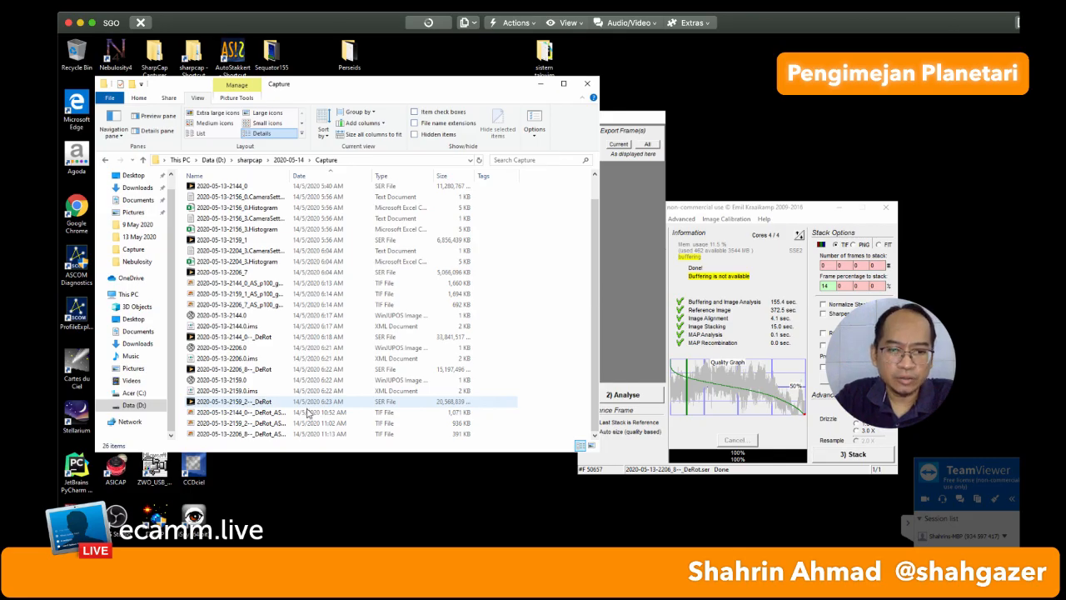
click(191, 403)
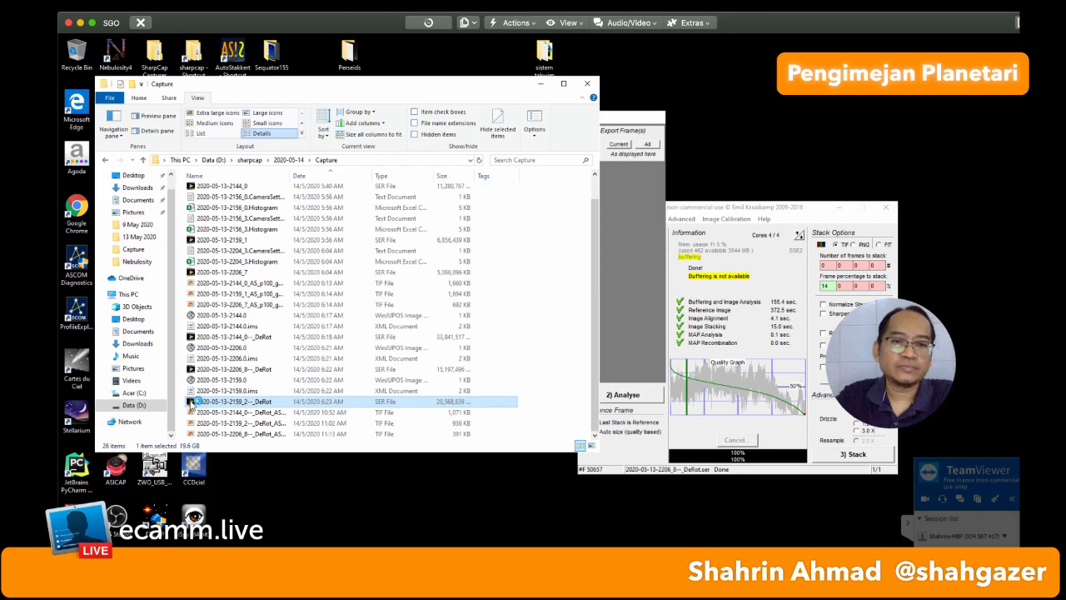
double_click(191, 404)
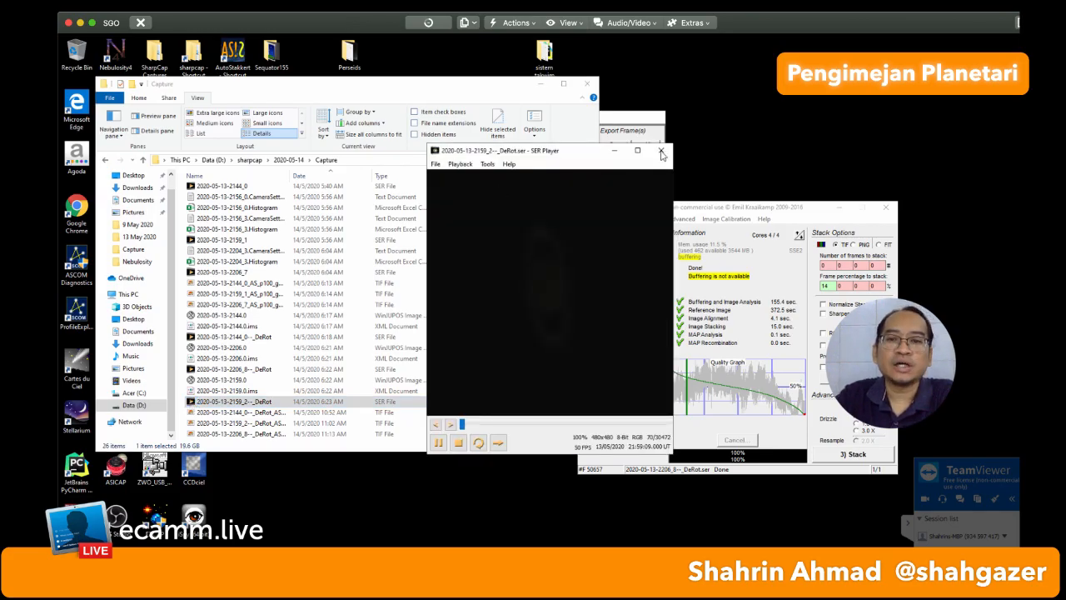
drag(563, 157, 530, 107)
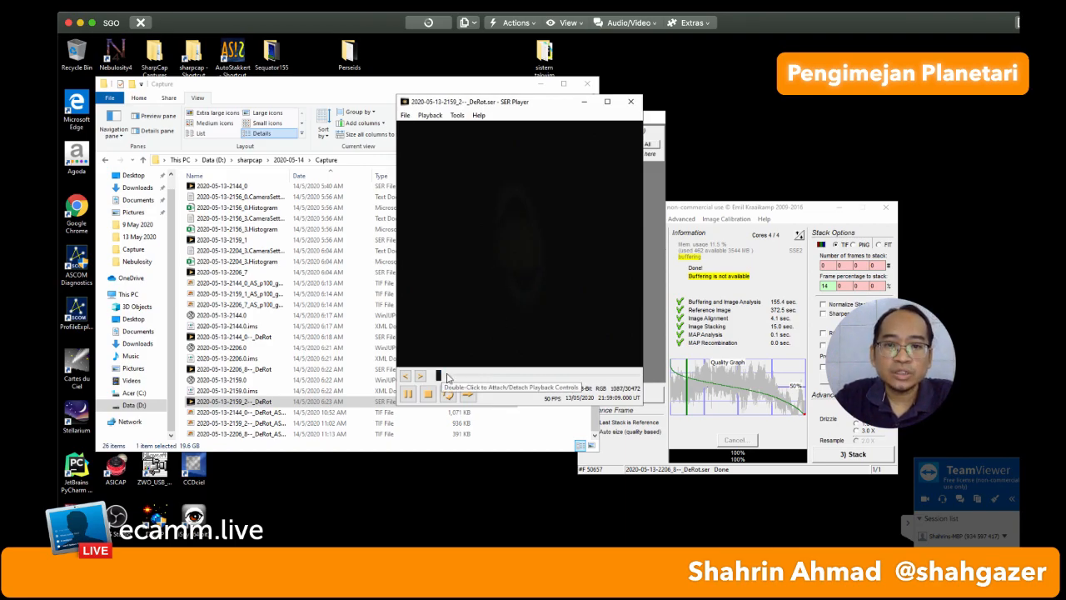
drag(540, 106, 534, 89)
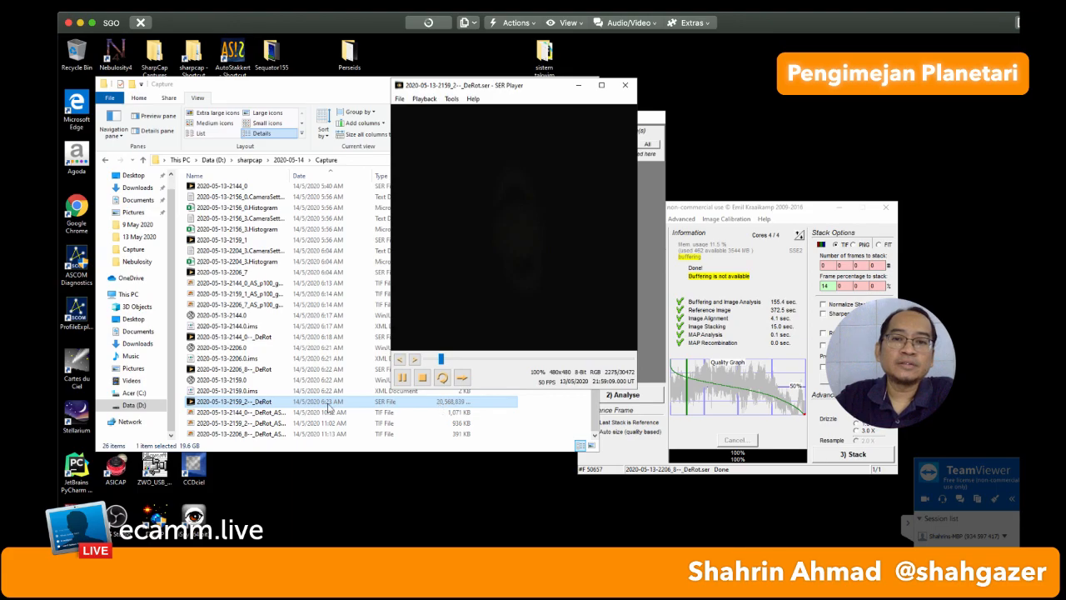
click(622, 84)
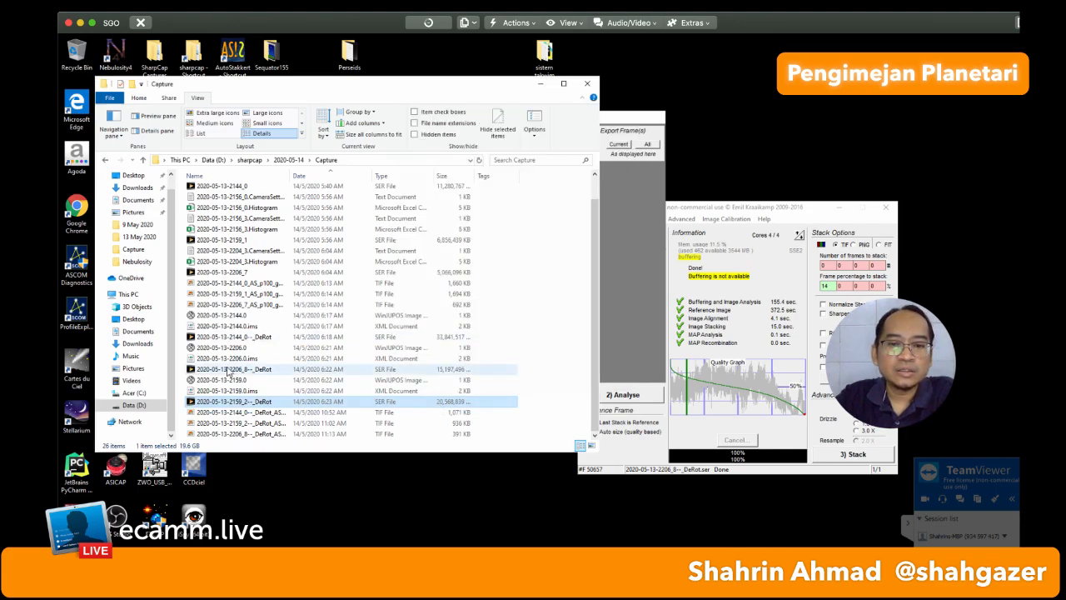
click(228, 368)
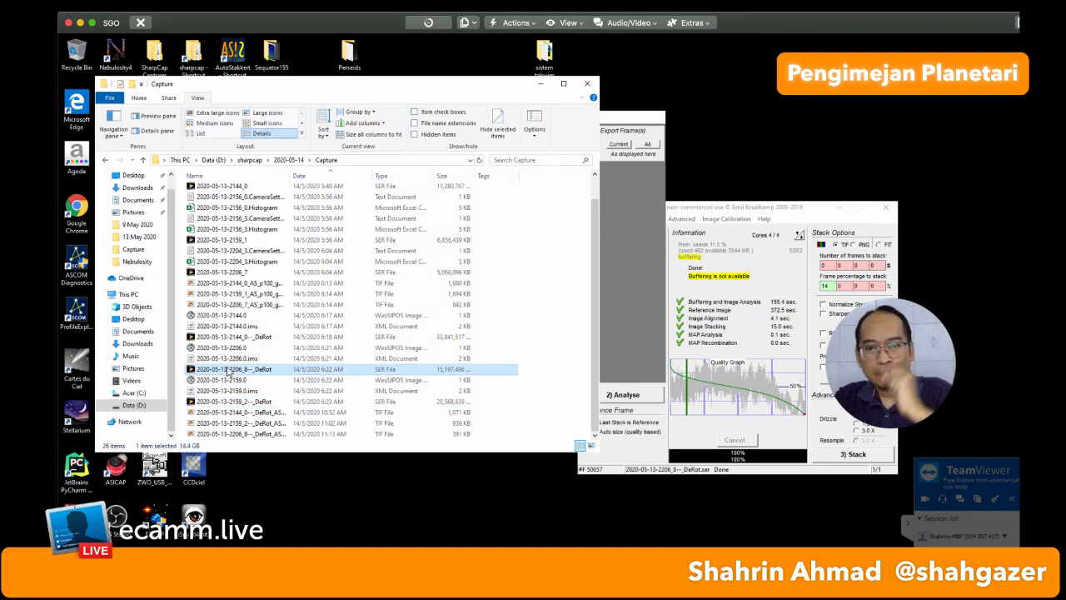
double_click(230, 371)
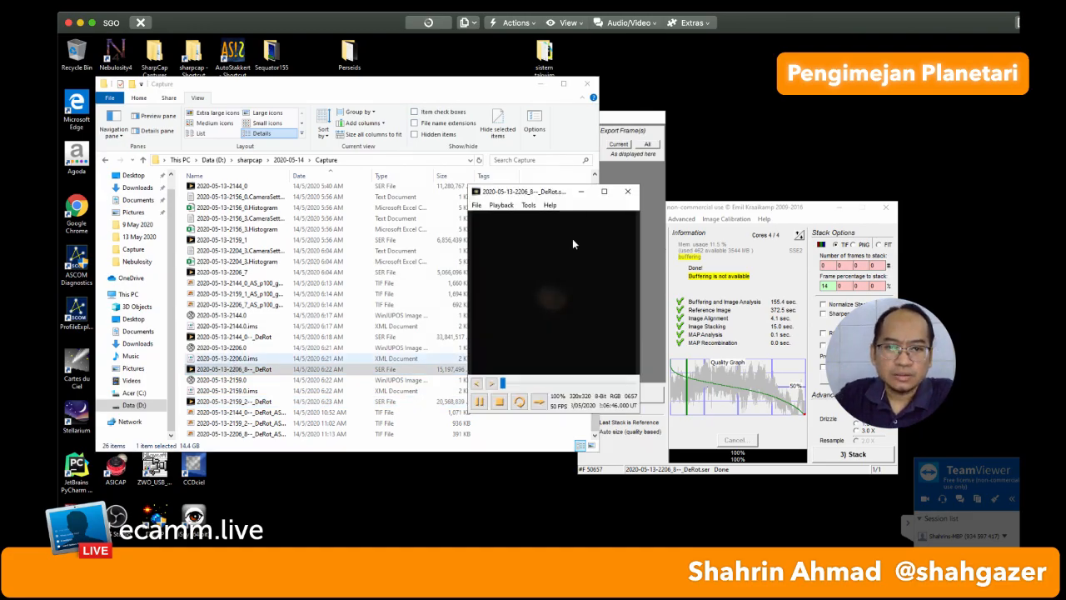
drag(495, 196, 452, 190)
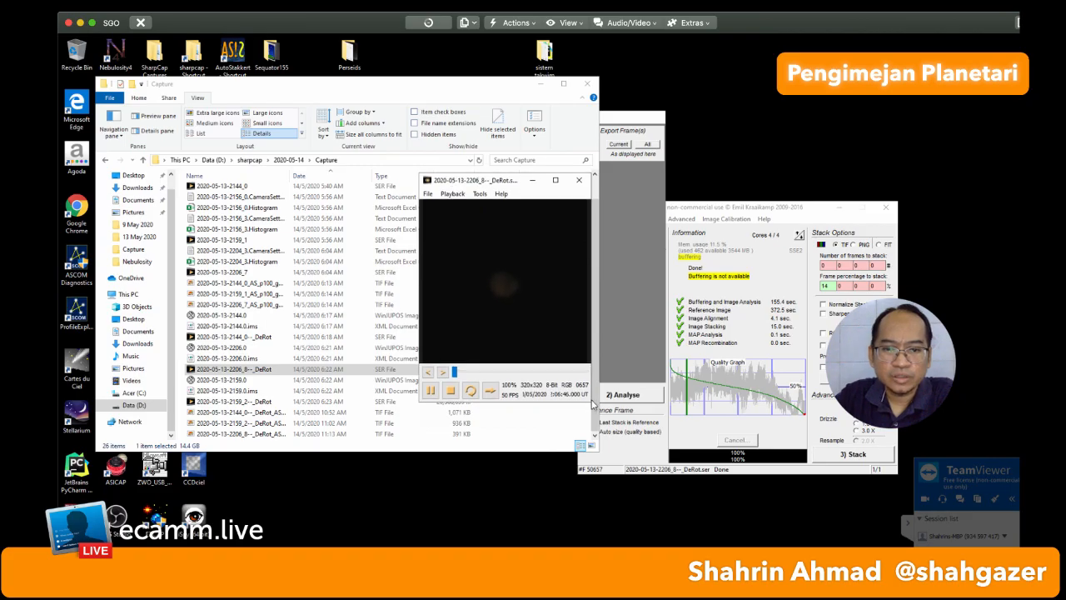
drag(589, 406, 724, 522)
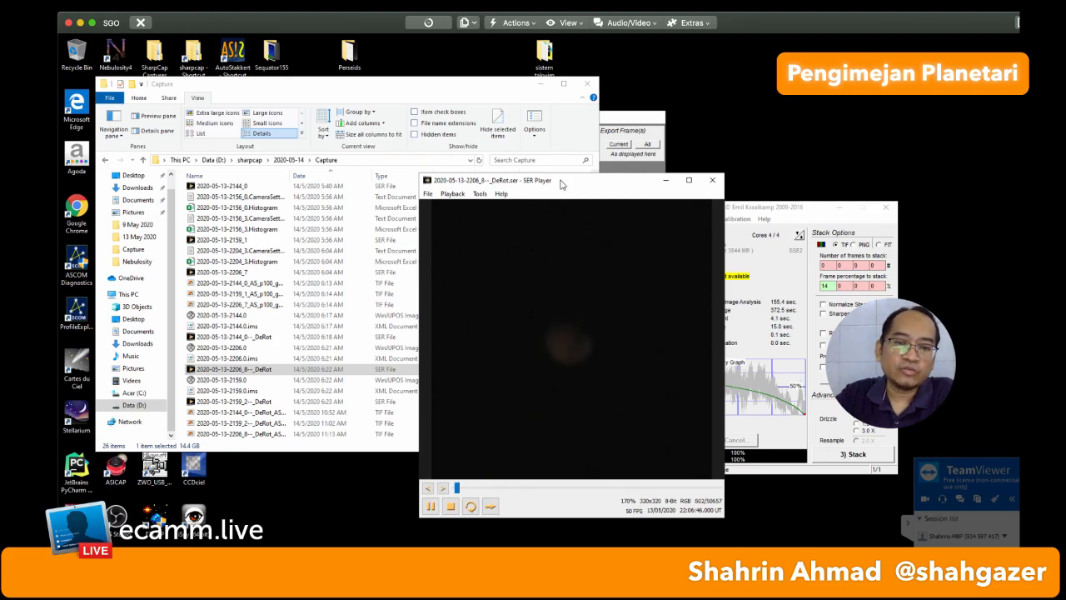
drag(560, 183, 527, 108)
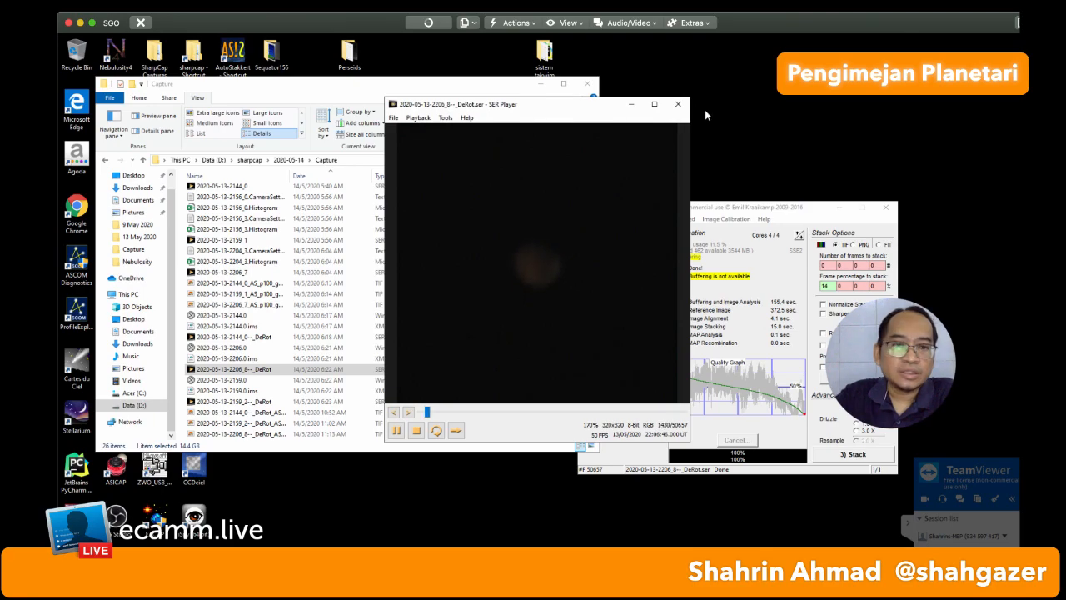
click(677, 104)
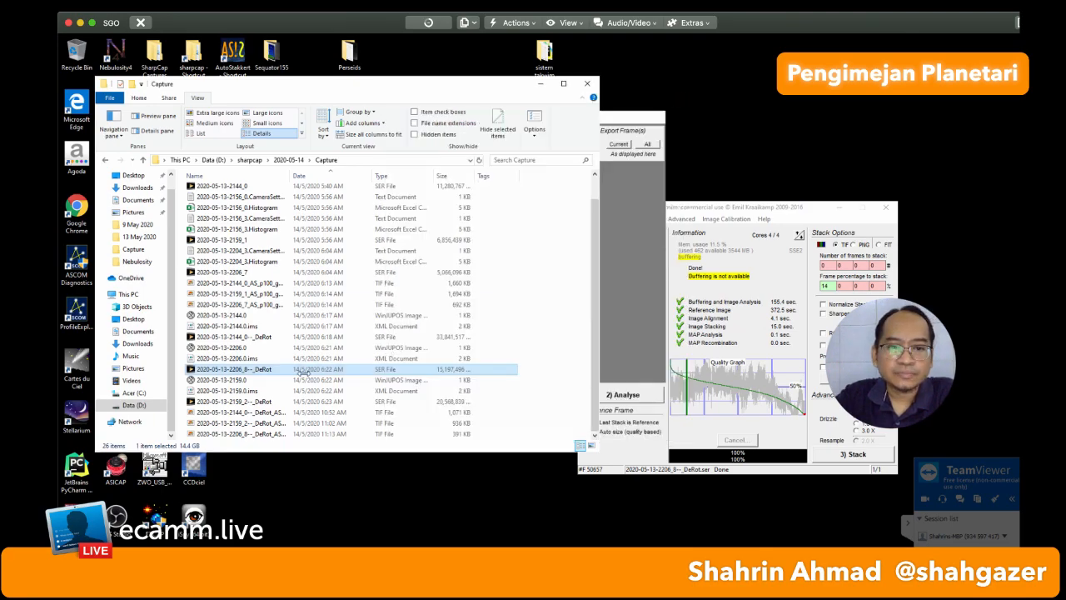
click(243, 337)
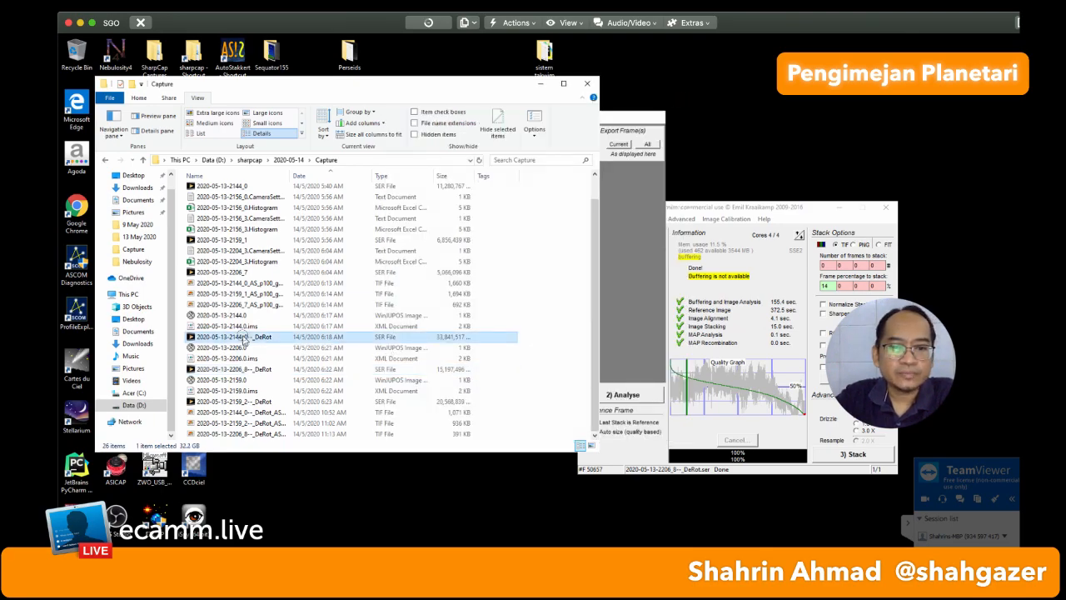
double_click(243, 337)
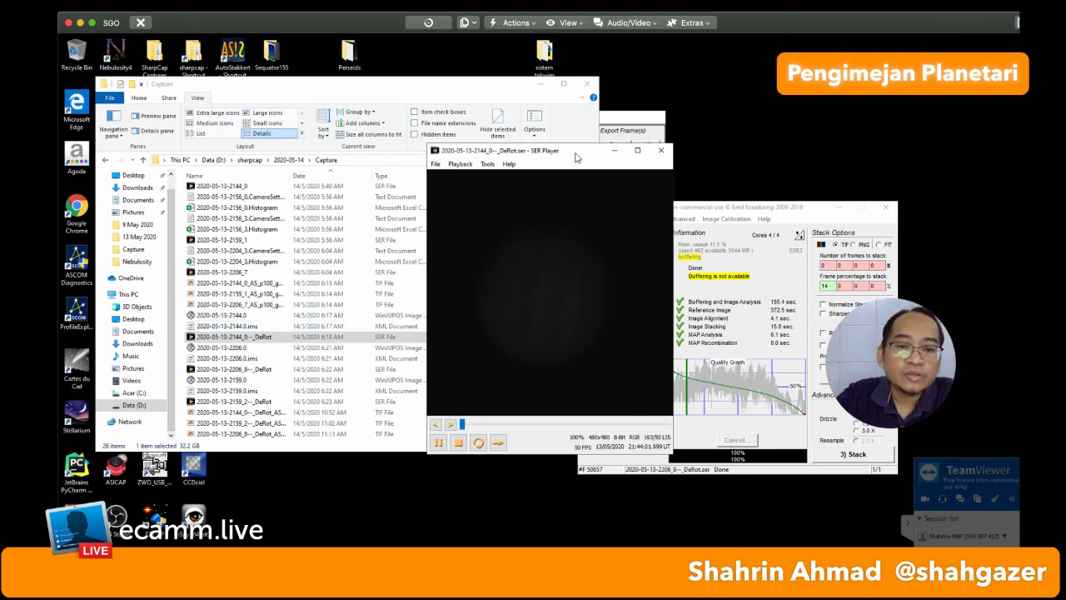
drag(575, 153, 646, 216)
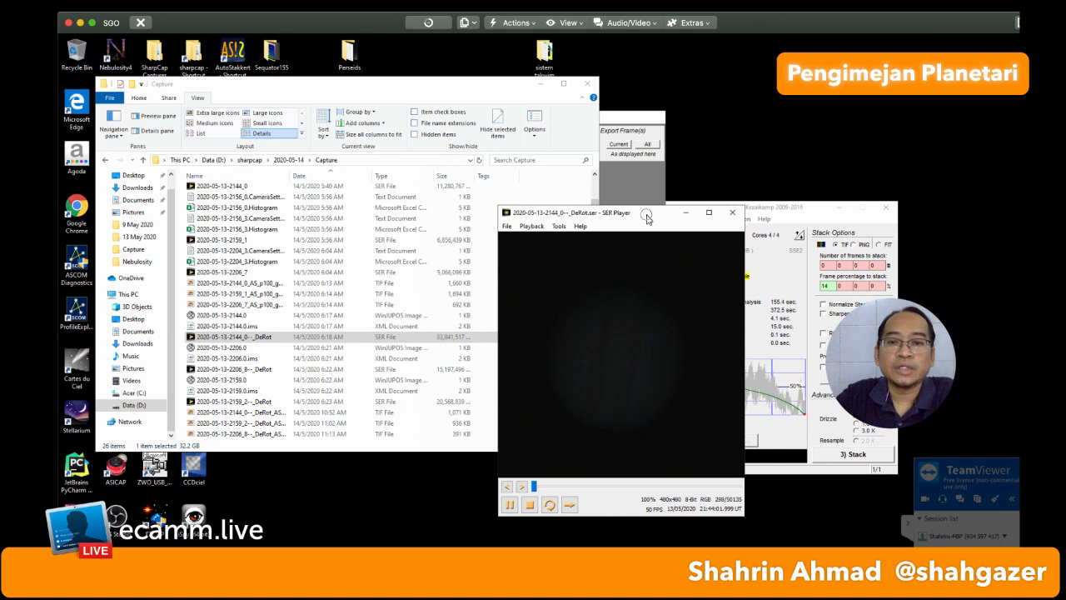
drag(646, 216, 535, 167)
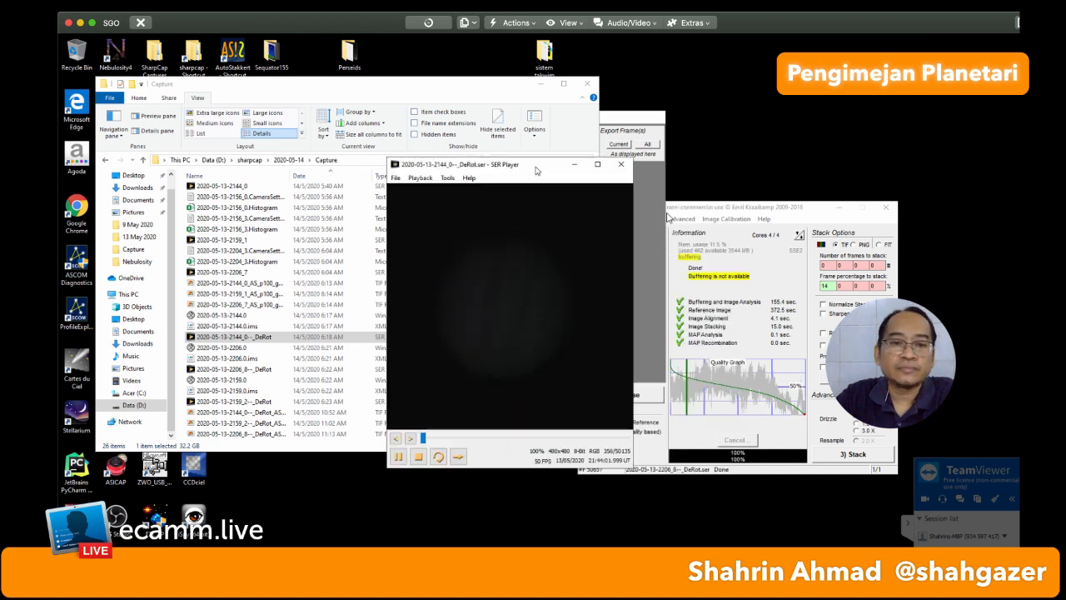
click(621, 164)
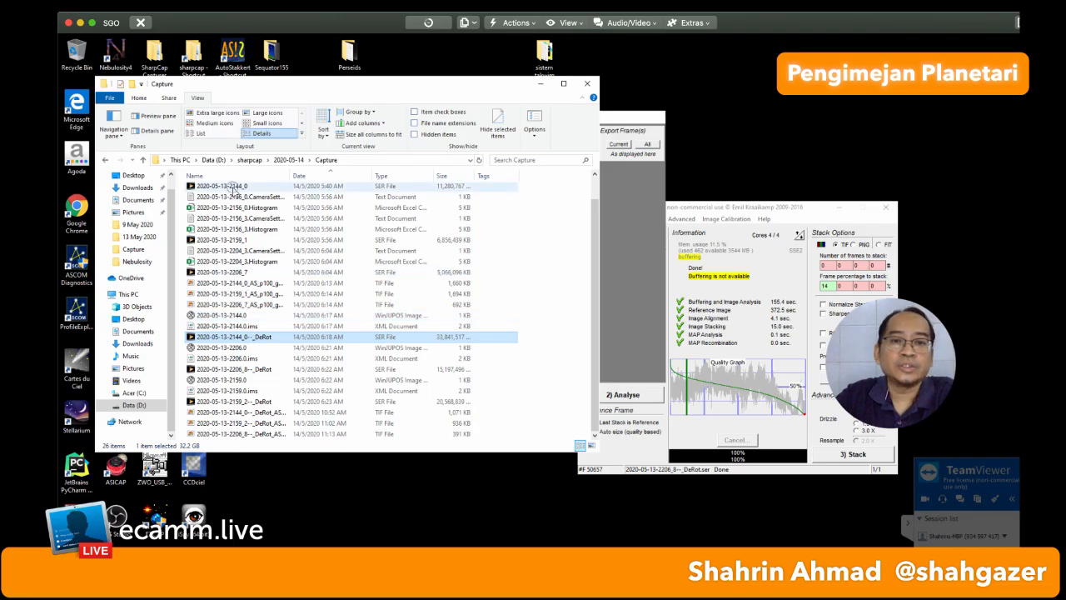
click(236, 192)
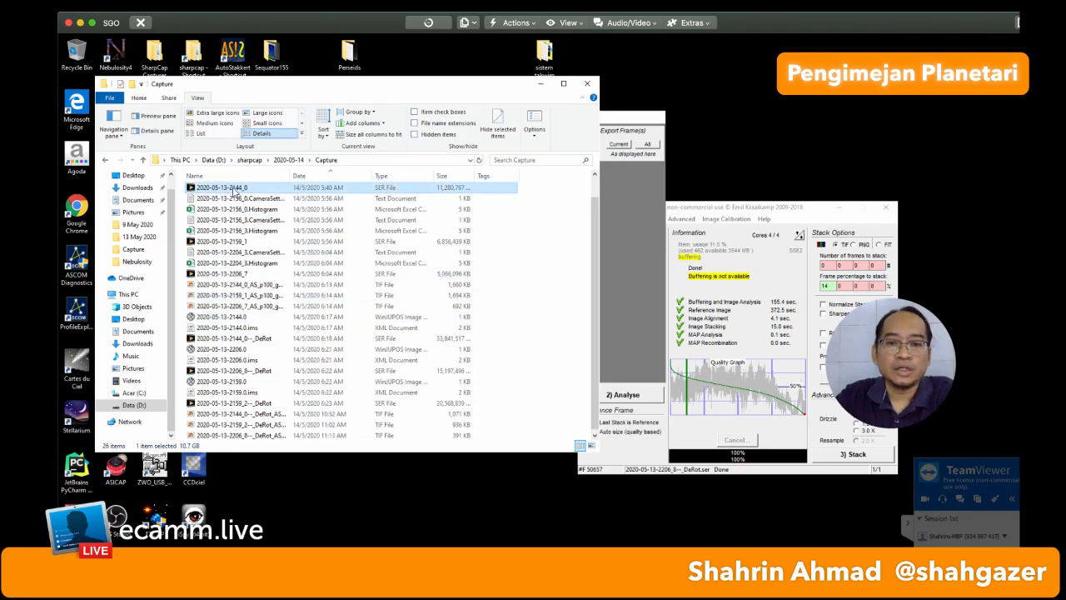
double_click(235, 192)
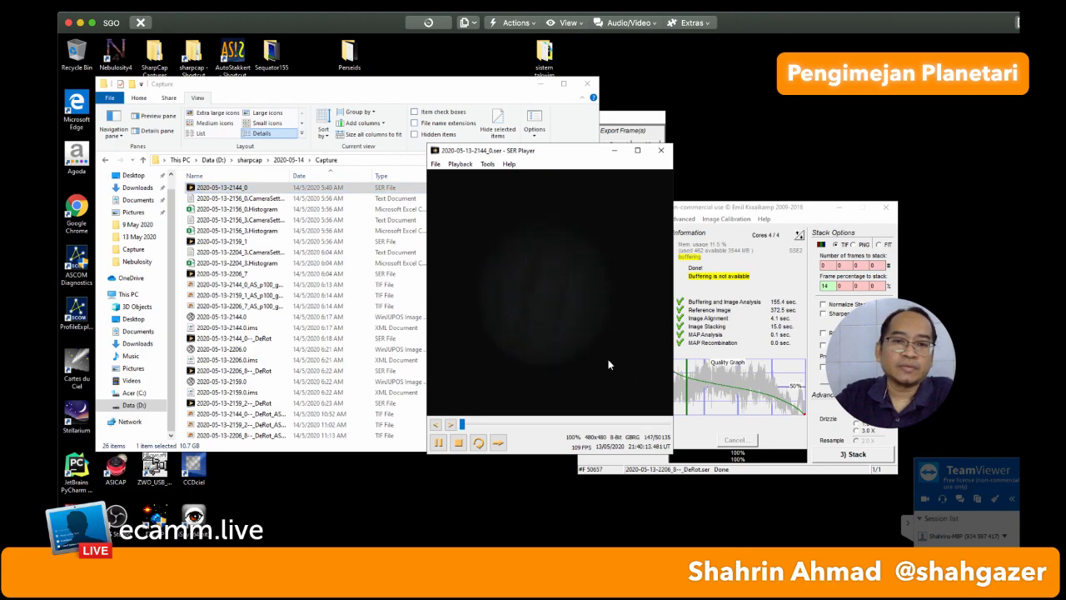
drag(469, 155, 385, 100)
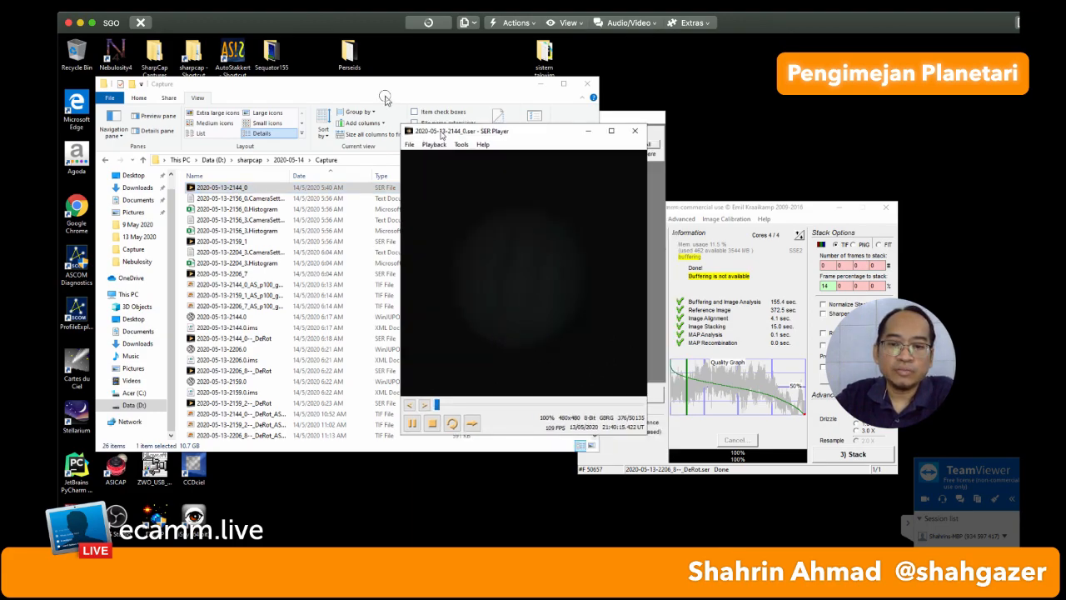
drag(590, 405, 685, 502)
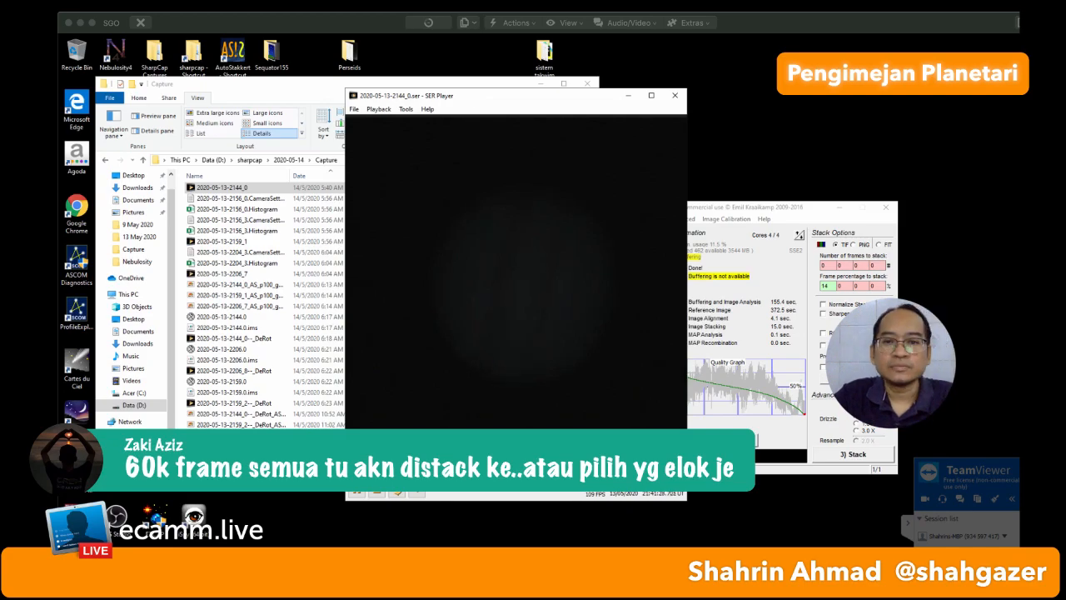
click(676, 98)
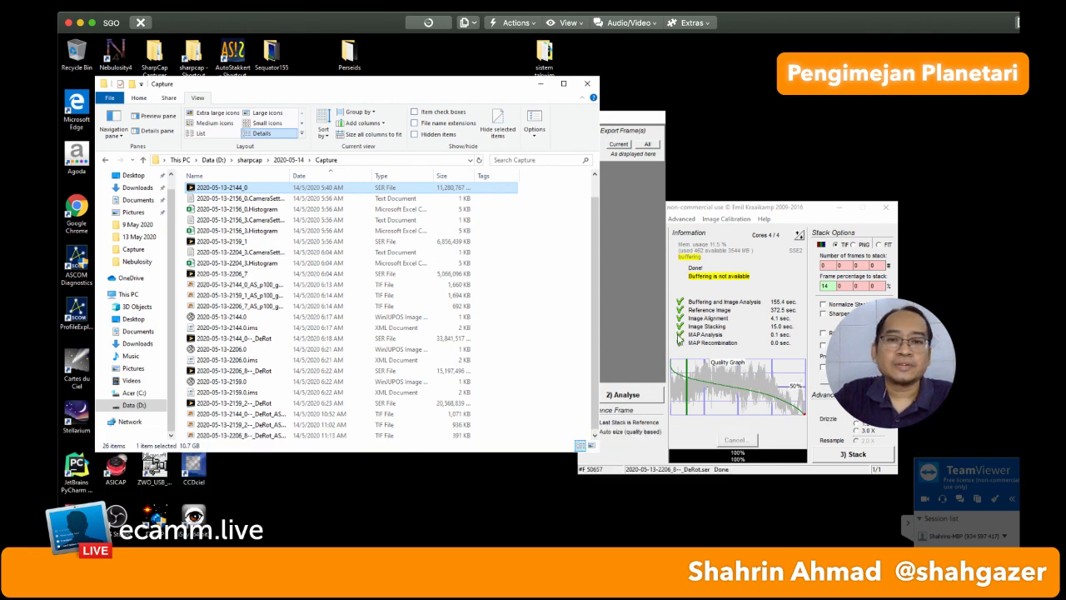
- Bring the AutoStakkert frame window to the front and close the Capture folder window
drag(465, 88, 574, 180)
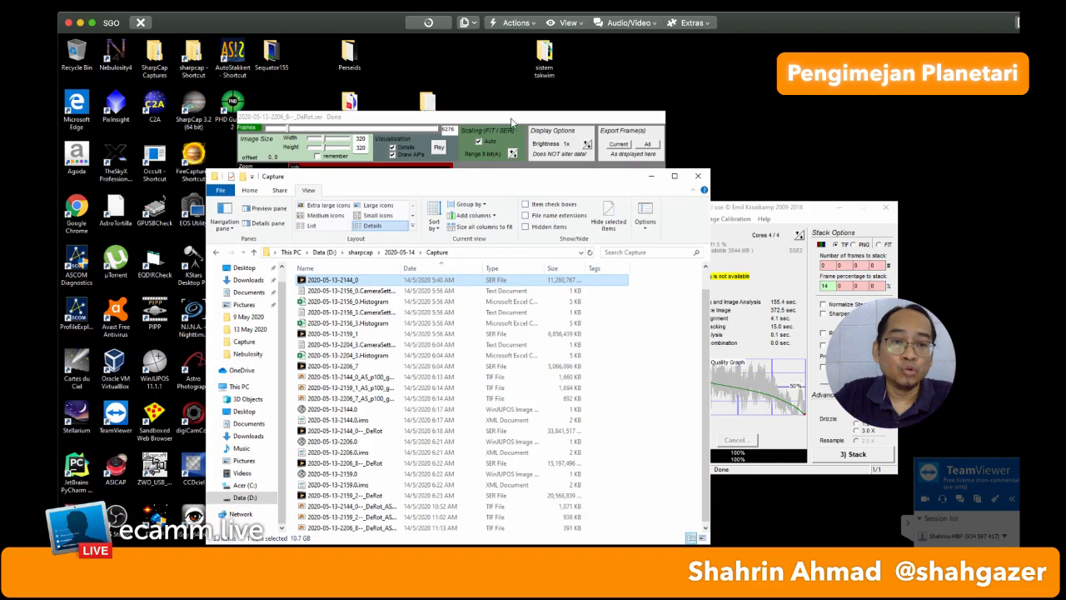
drag(510, 121, 505, 99)
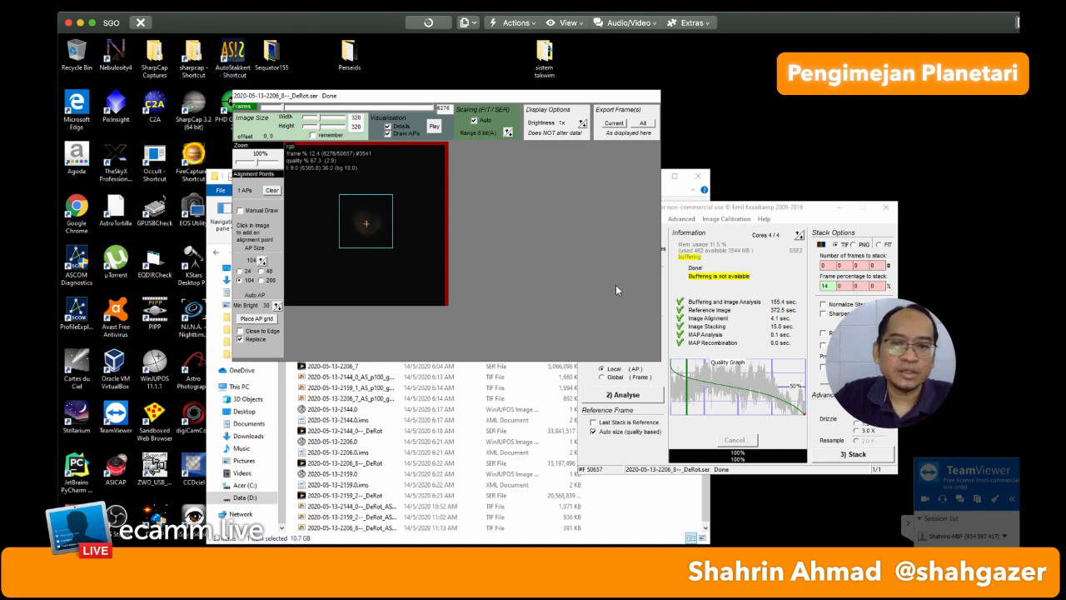
click(700, 176)
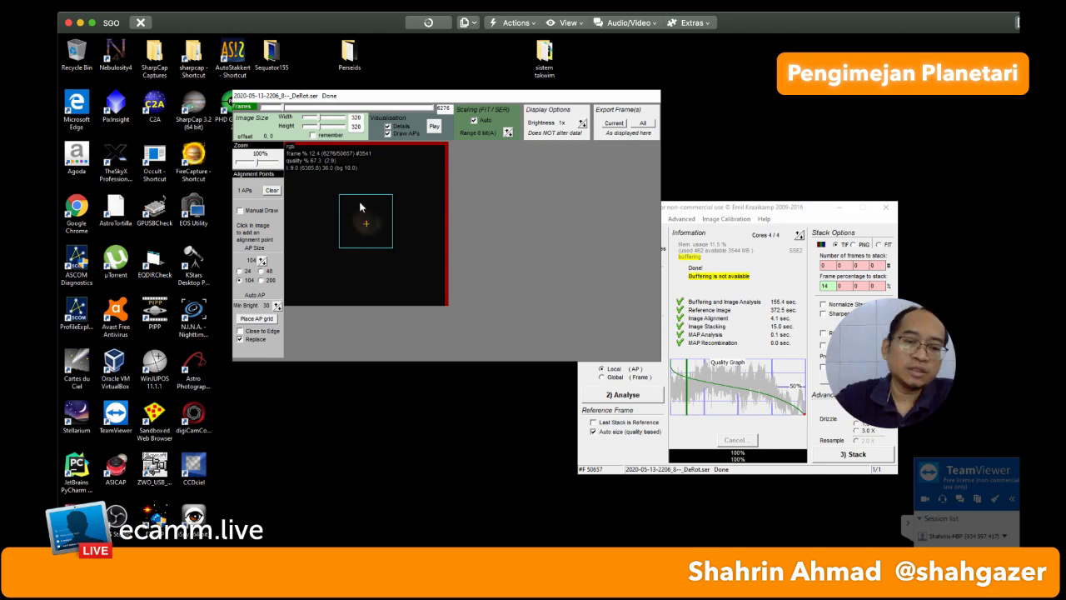
- Launch WinJUPOS 11.1.1, decline the update, and arrange its window beside the AutoStakkert frame window
click(156, 363)
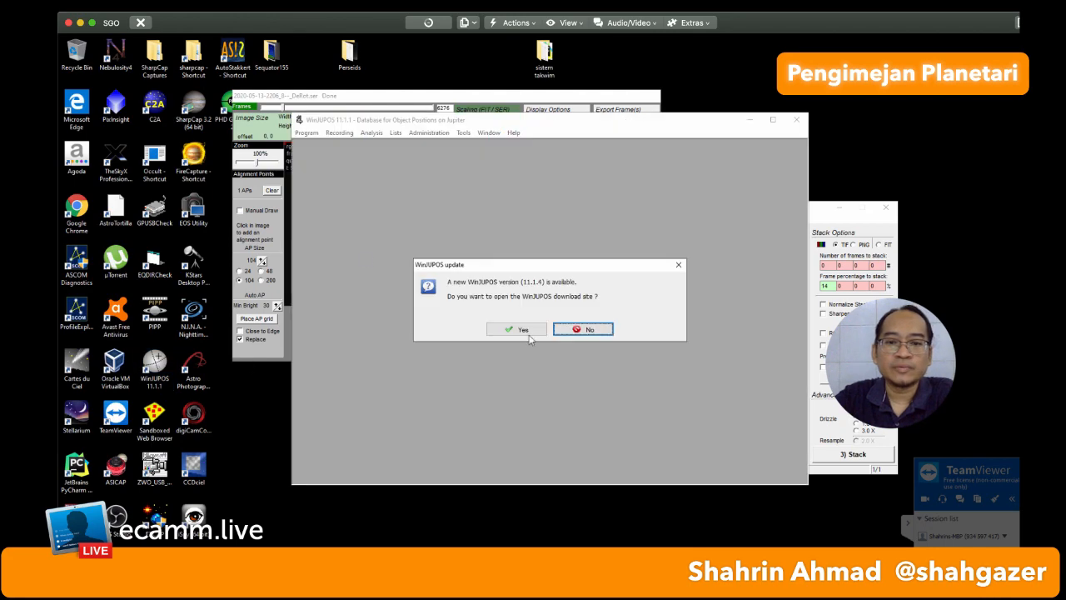
click(578, 329)
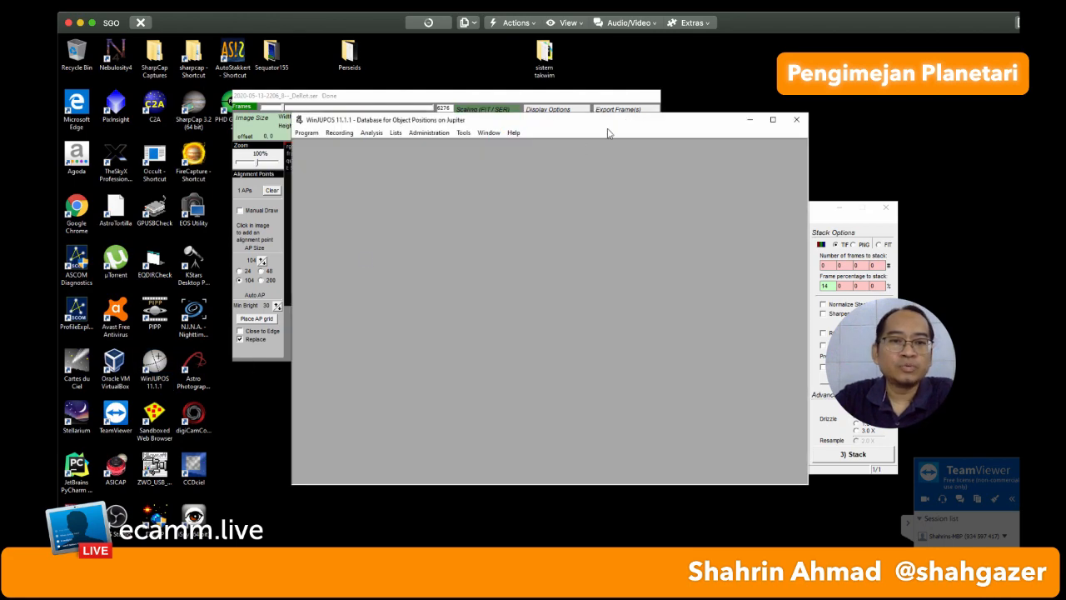
drag(613, 119, 405, 66)
click(615, 101)
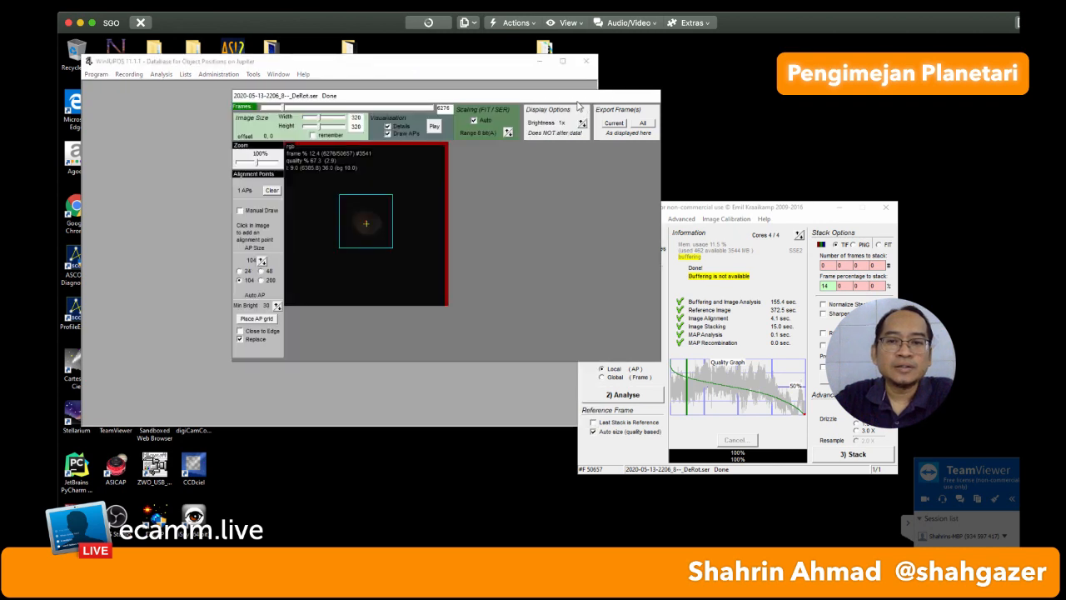
drag(574, 99, 774, 170)
drag(561, 166, 751, 169)
click(339, 147)
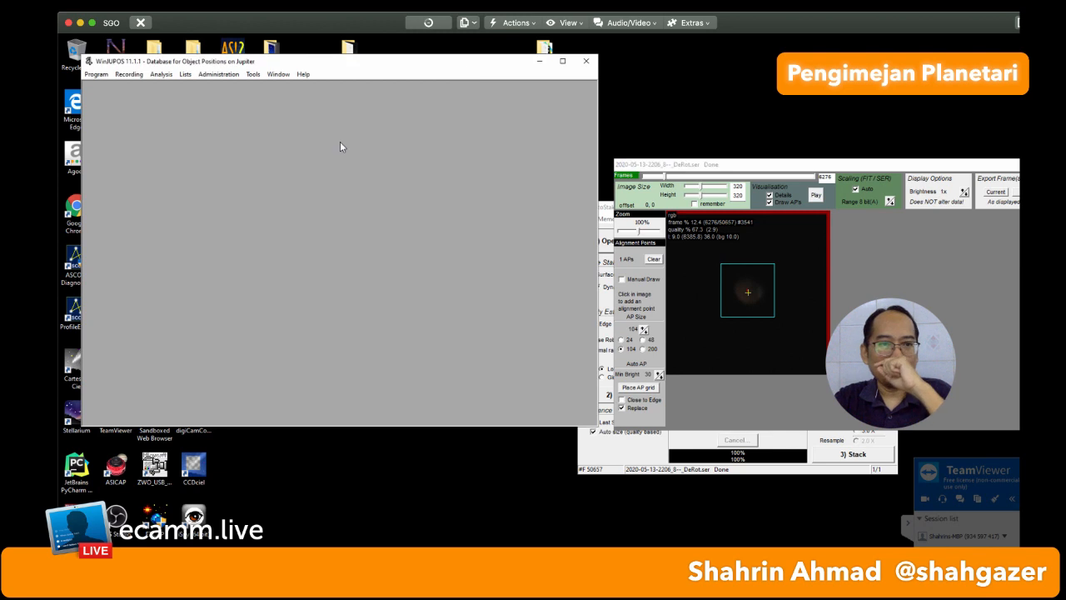
- Set the celestial body in WinJUPOS to Saturn
click(97, 75)
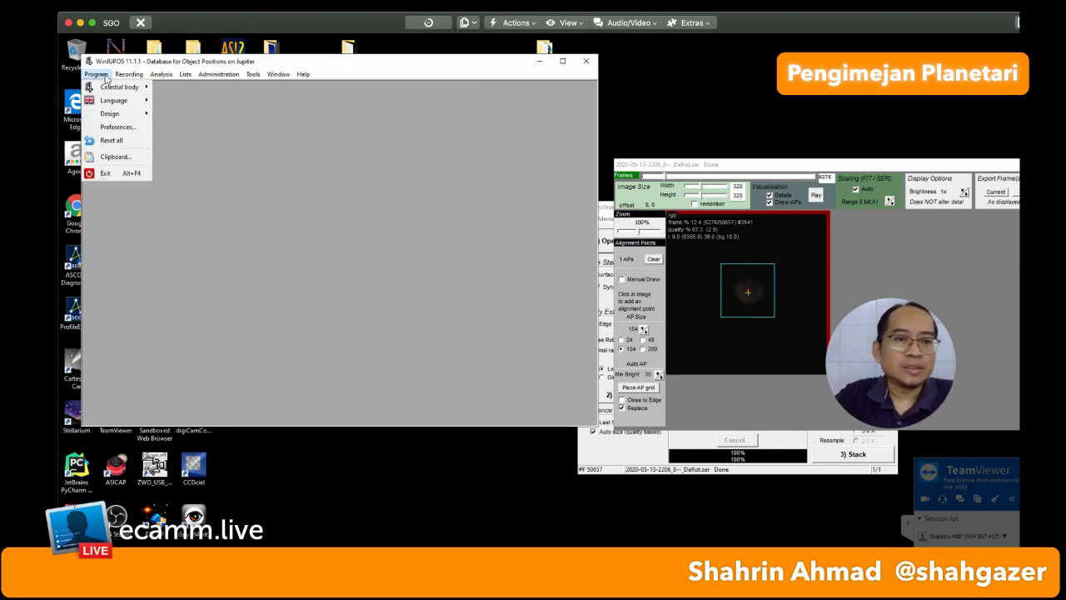
mouse_move(107, 94)
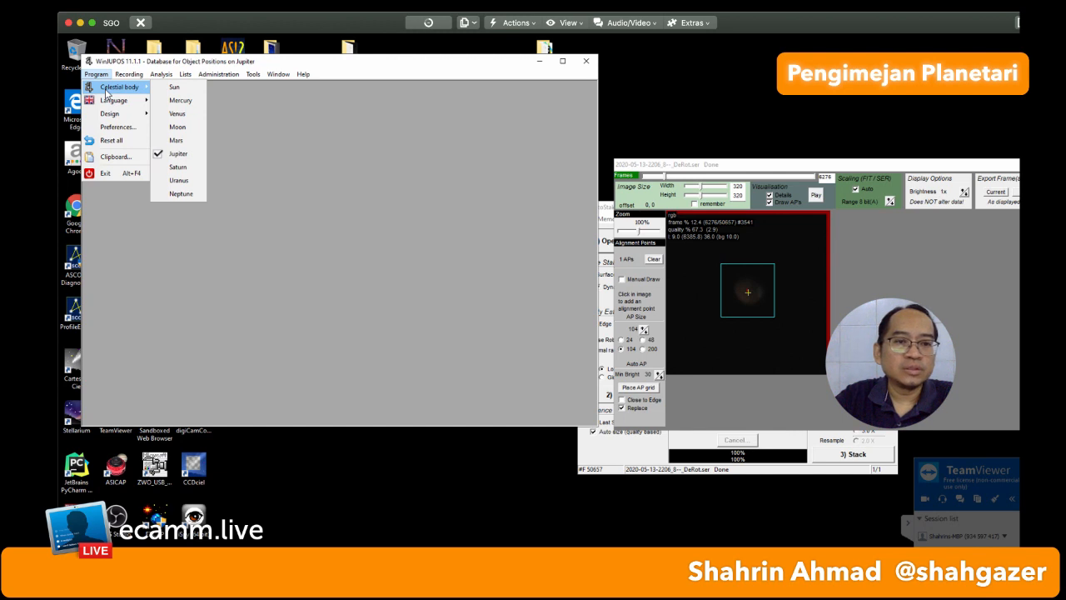
click(178, 167)
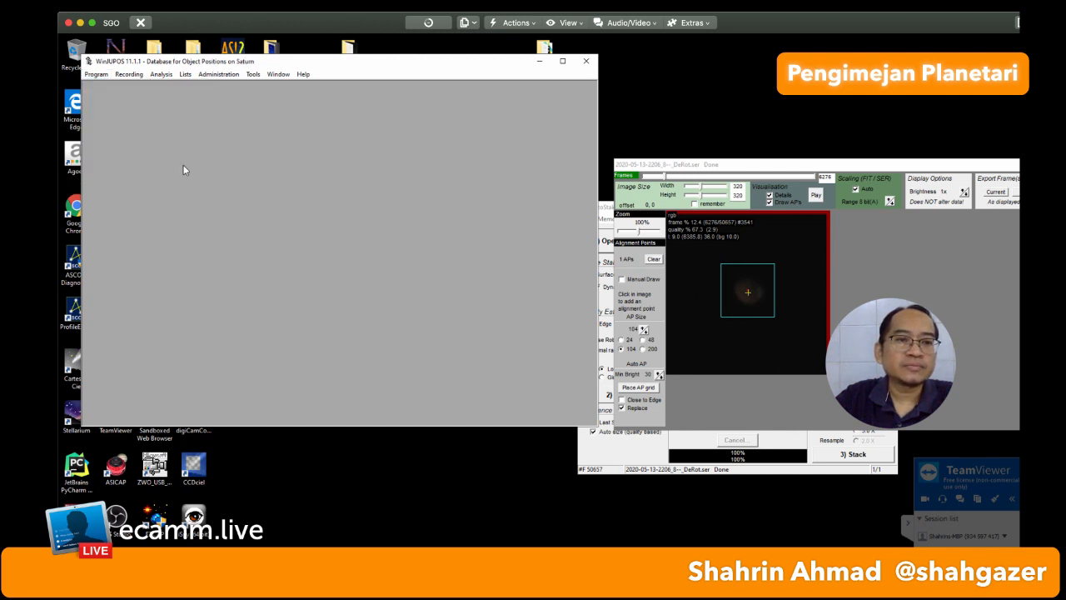
- Open the image measurement for Saturn and turn off LD compensation in the image adjustments
click(129, 75)
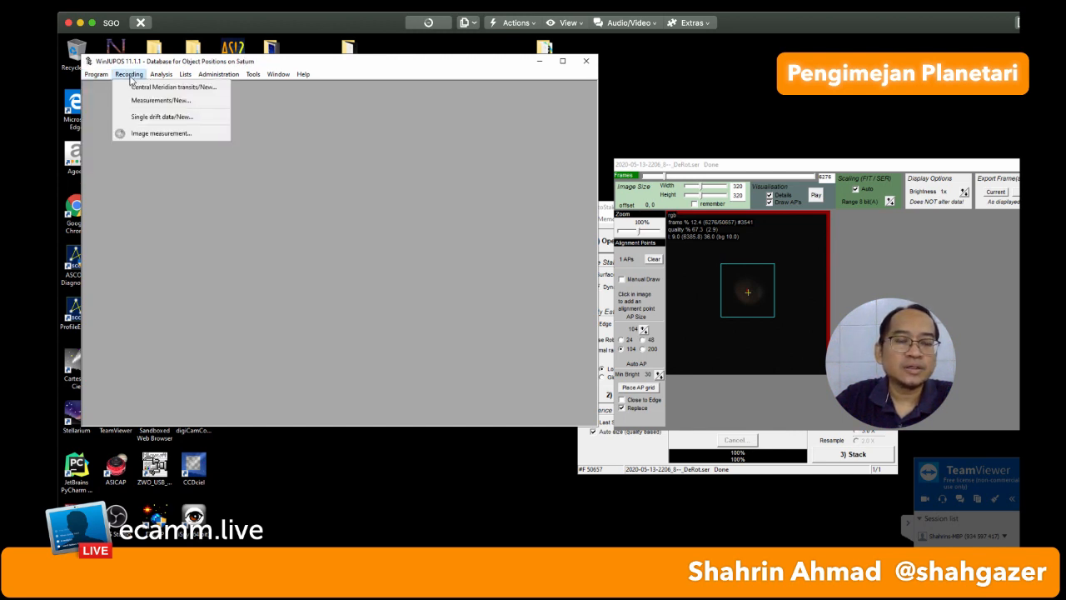
click(140, 133)
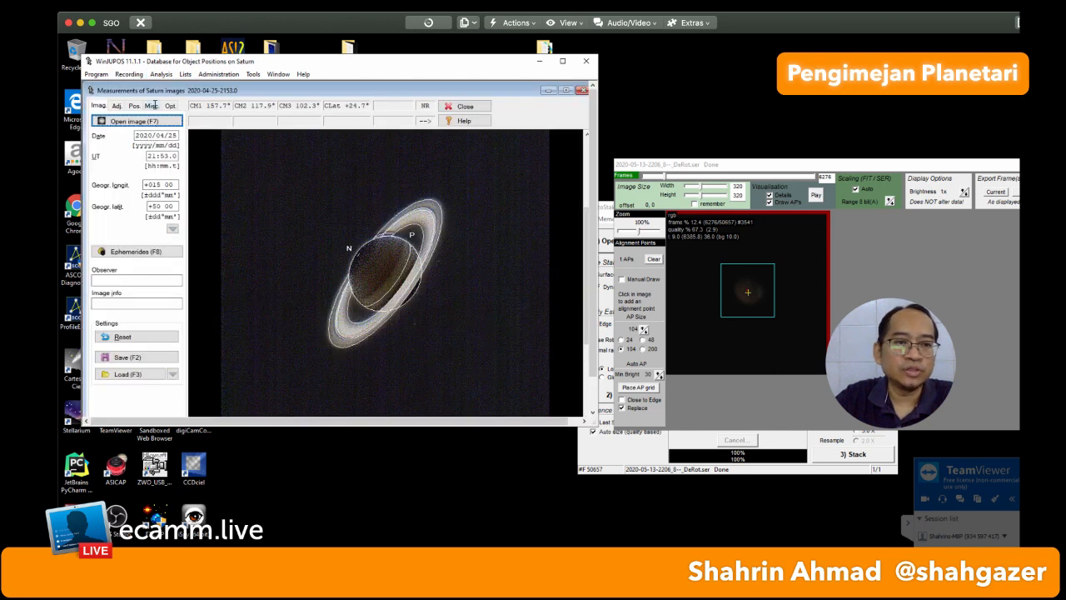
click(133, 107)
click(120, 106)
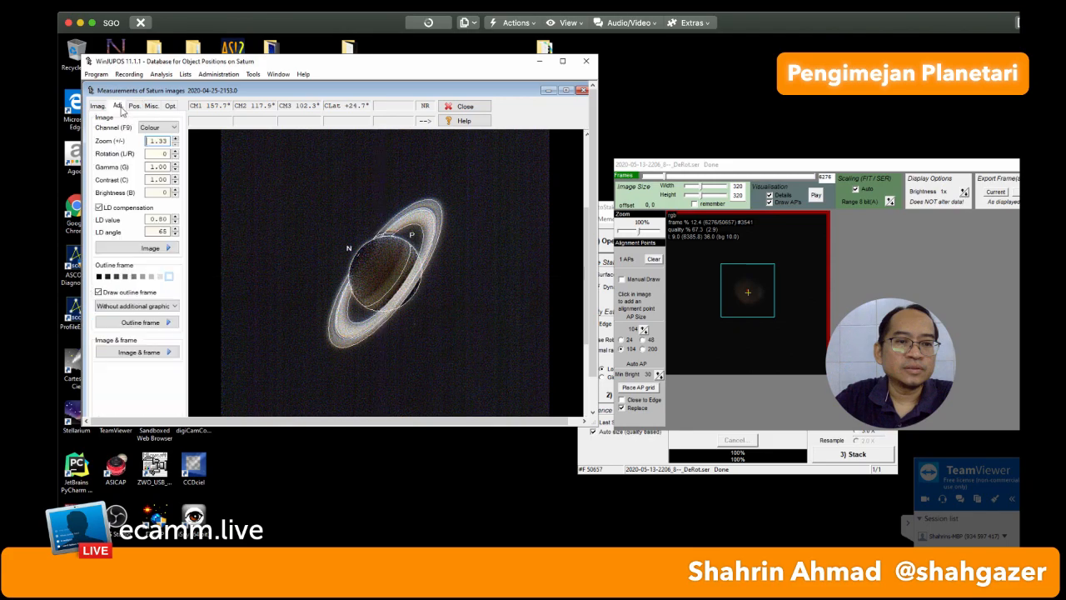
click(99, 208)
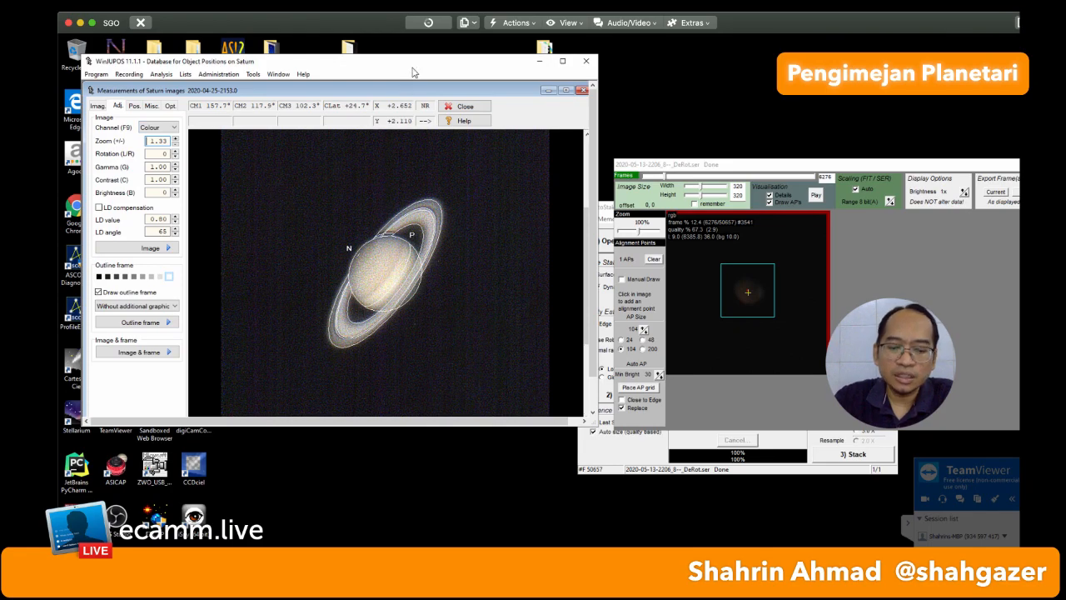
- Rotate Saturn's outline frame back and forth so its rings tilt away from the rings in the image
key(n)
key(n)
key(n)
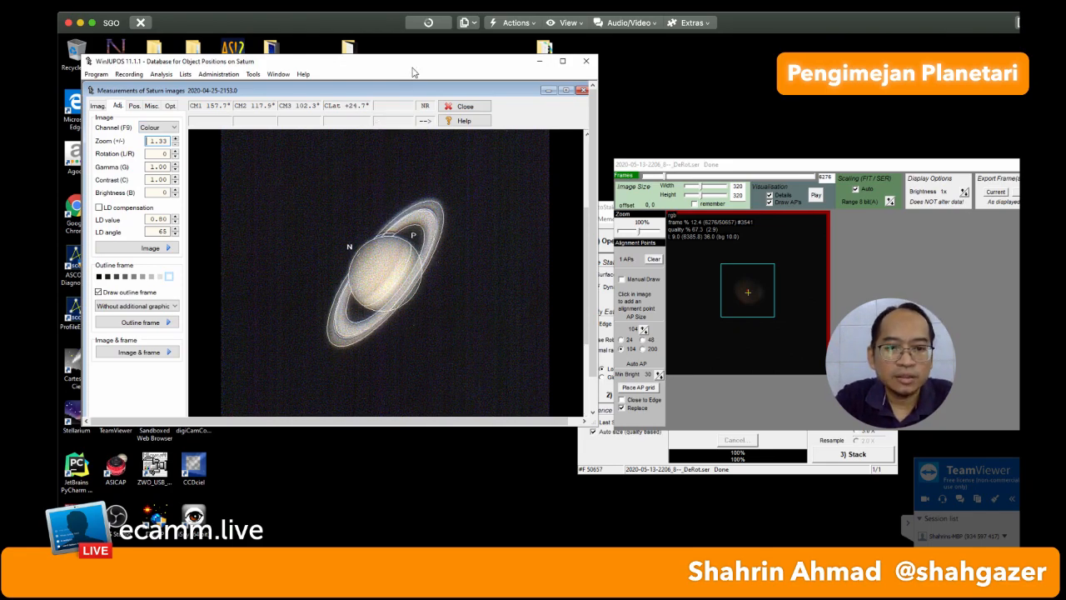
key(n)
key(n)
key(n)
key(n)
key(n)
key(n)
key(n)
key(n)
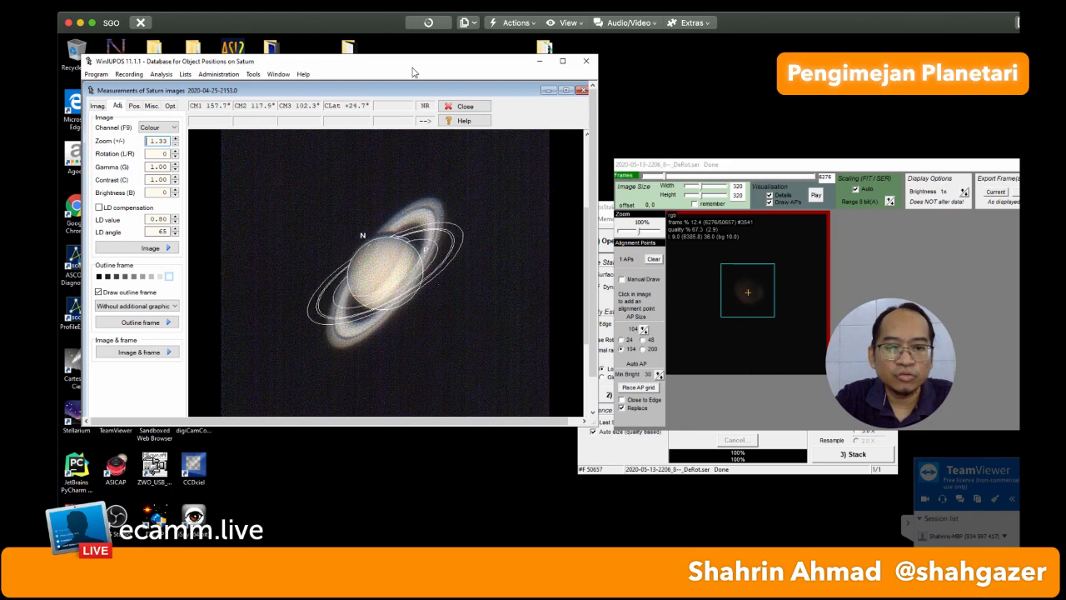
key(n)
key(n)
key(n)
key(n)
key(n)
key(n)
key(n)
key(n)
key(n)
key(n)
key(n)
key(n)
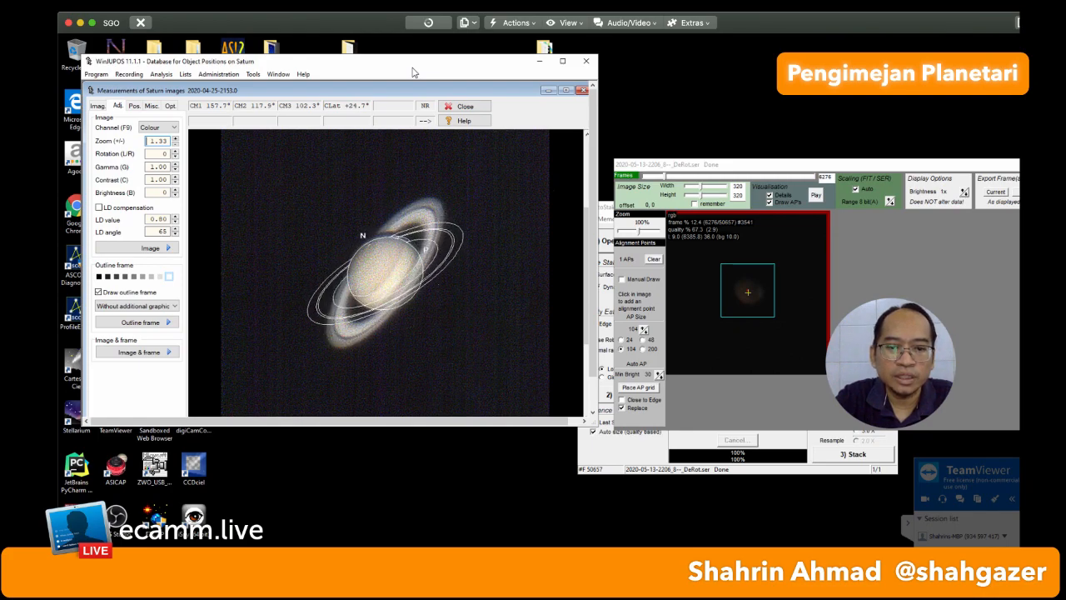
key(n)
key(n)
key(n)
key(n)
key(n)
key(n)
key(n)
key(n)
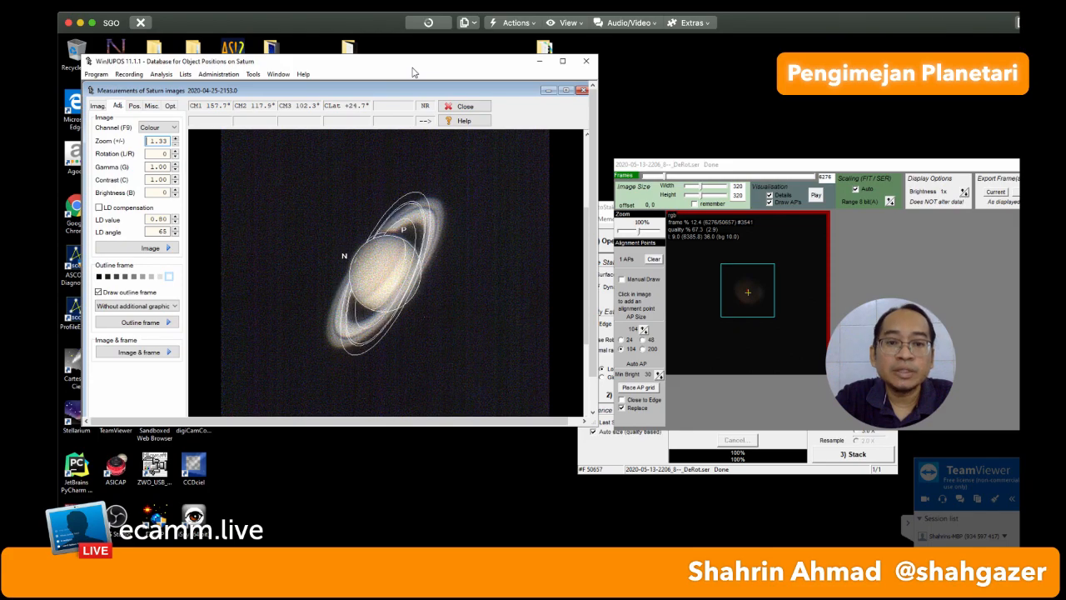
key(n)
key(n)
key(n)
key(n)
key(n)
key(n)
key(n)
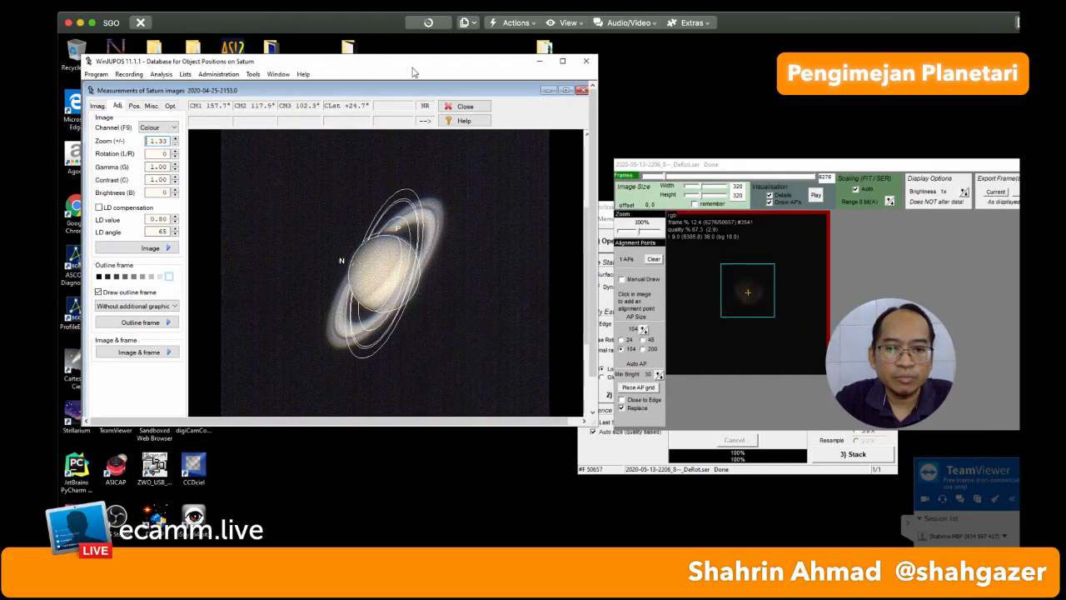
- Shift Saturn's outline frame leftward off the planet's disc, and close the image measurement
key(Left)
key(Left)
key(Left)
key(Left)
key(Left)
key(Left)
key(Left)
key(Left)
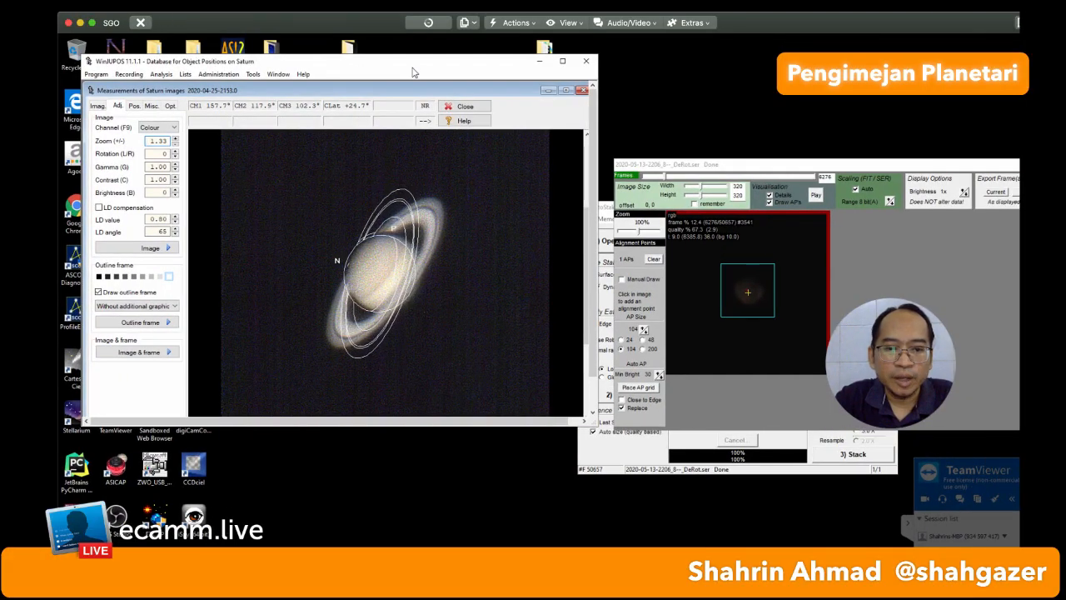
key(Left)
key(Left)
key(Left)
key(Left)
key(Left)
key(Left)
key(Left)
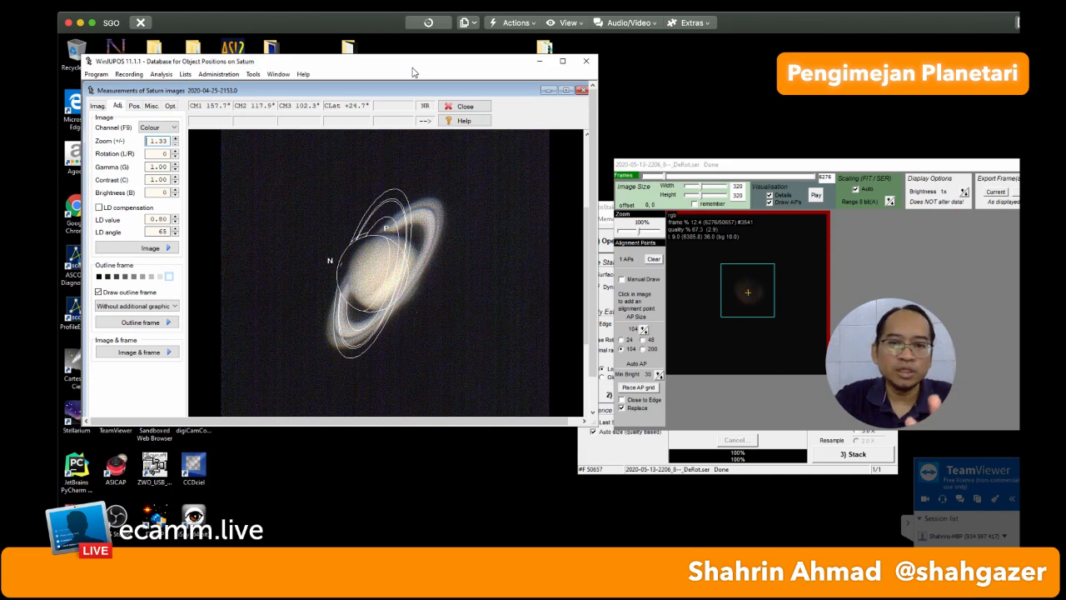
click(465, 106)
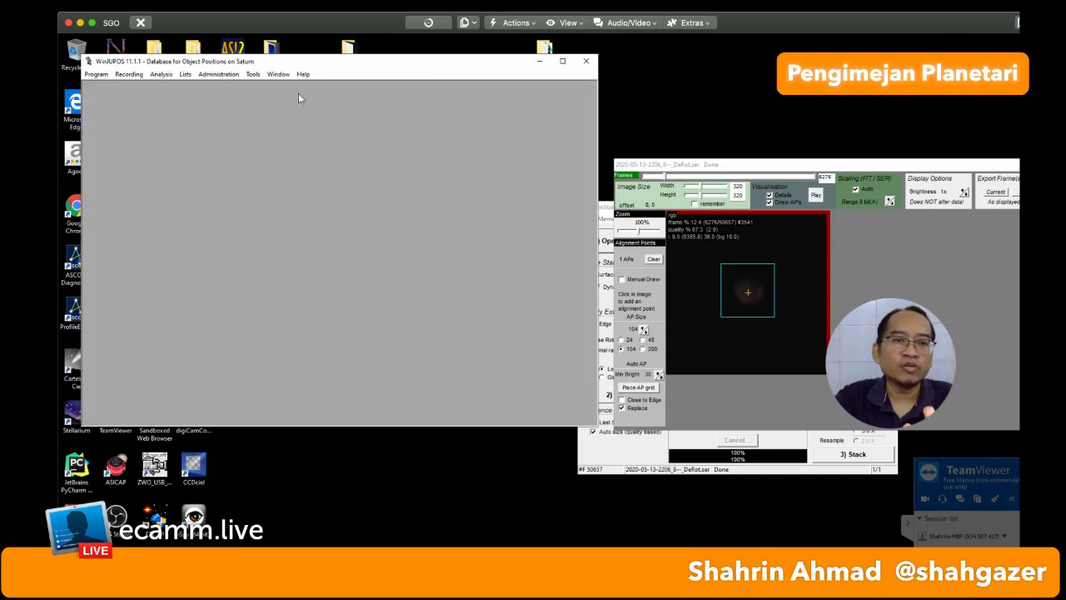
- Open De-rotation of video streams, examine its video, image measurement and output settings, and close it
click(253, 75)
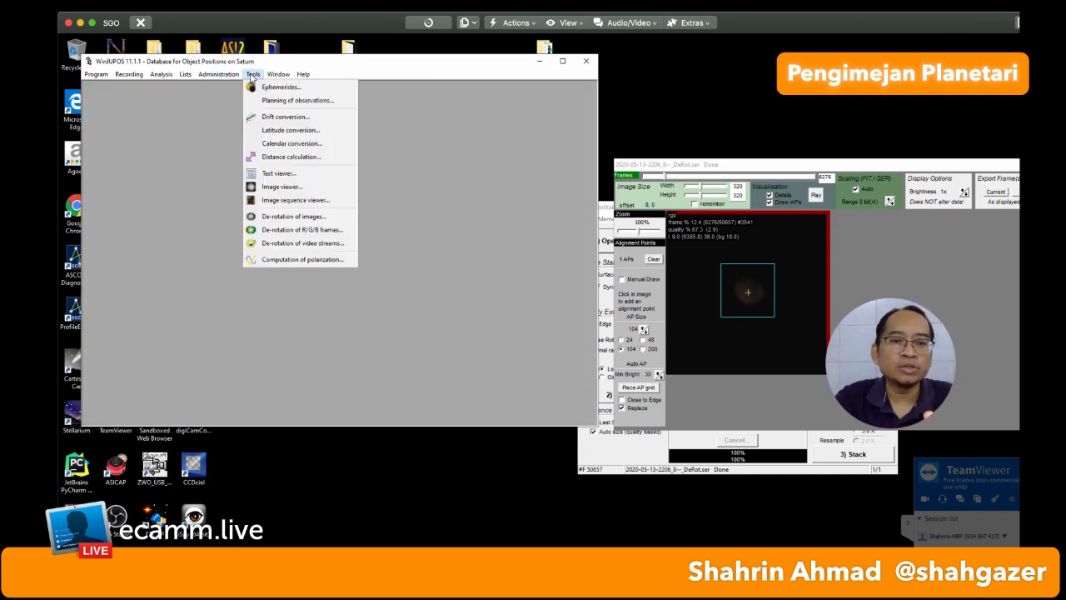
click(280, 243)
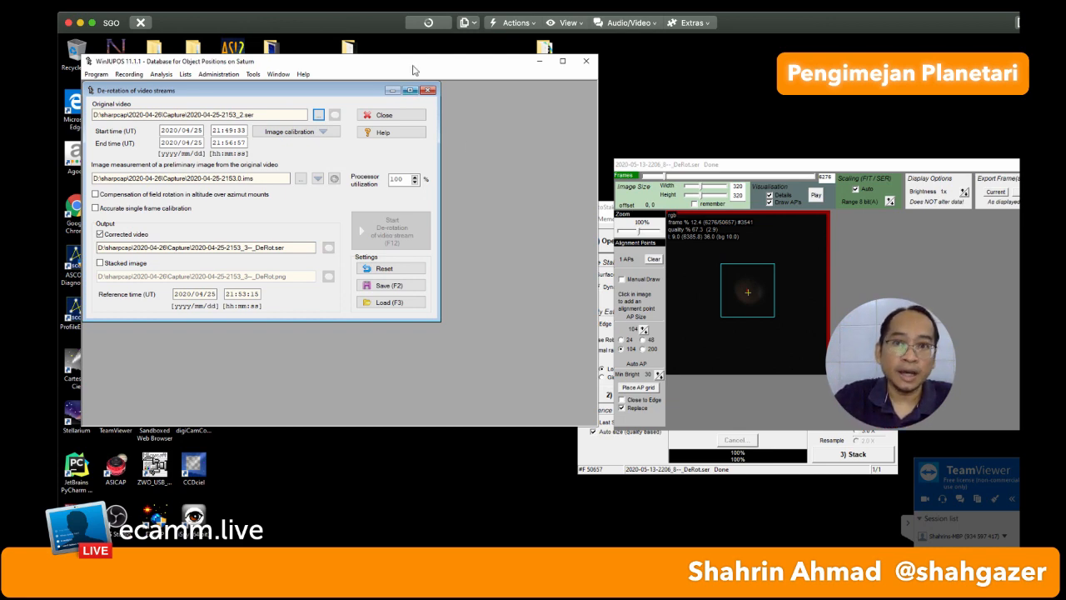
drag(414, 65, 419, 87)
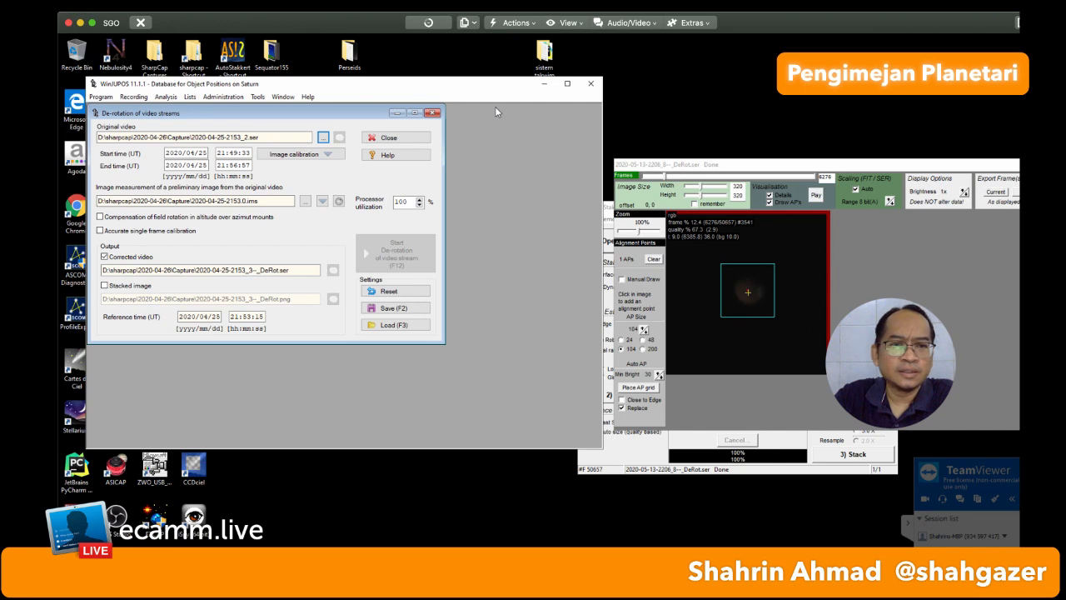
click(405, 139)
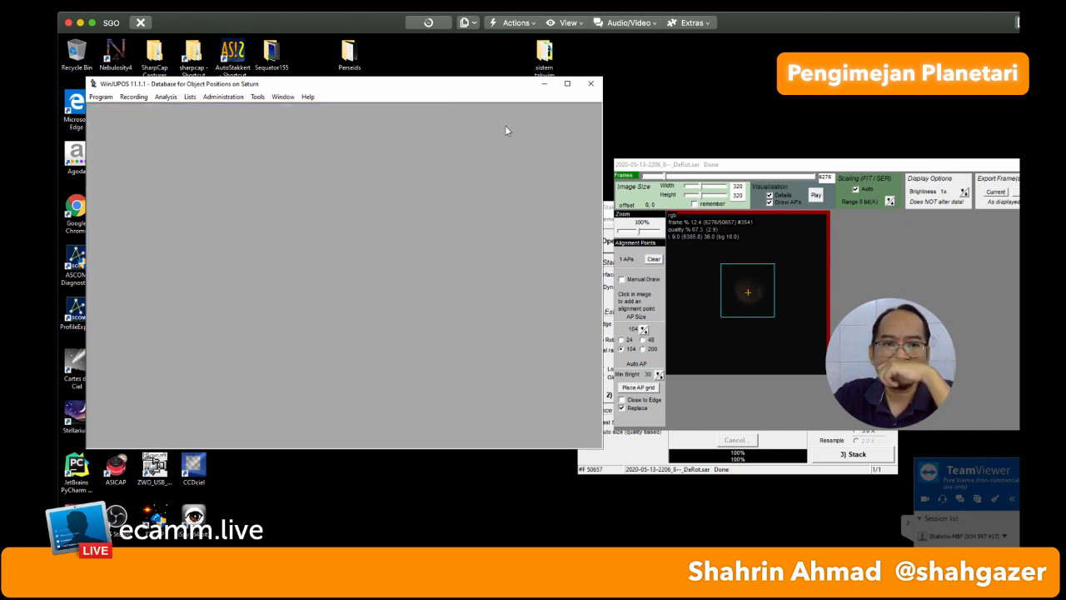
- Exit WinJUPOS and restart AutoStakkert with a fresh session
click(590, 85)
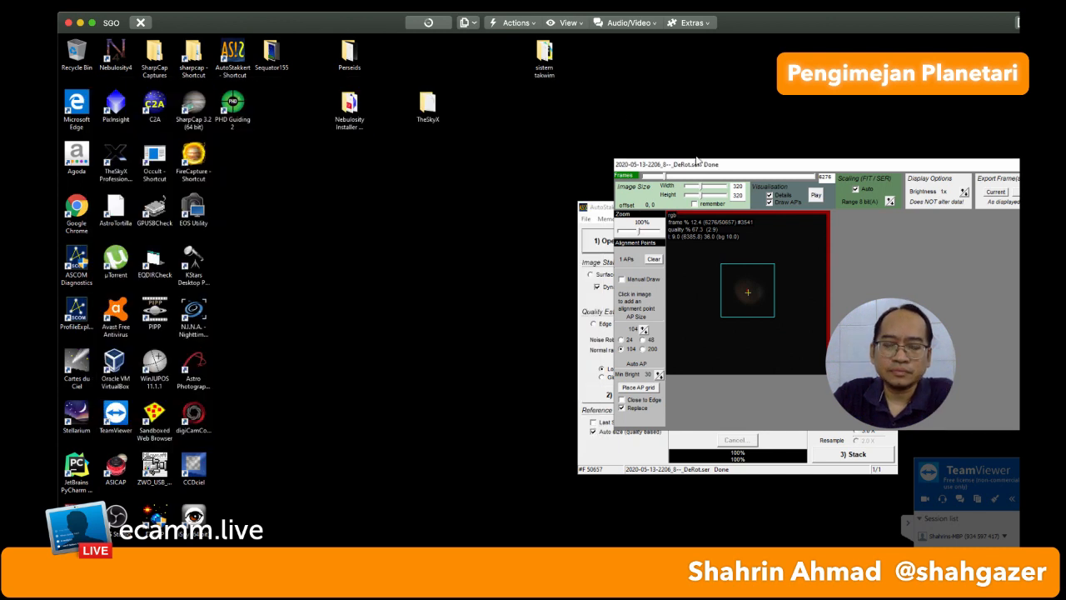
drag(736, 167, 385, 138)
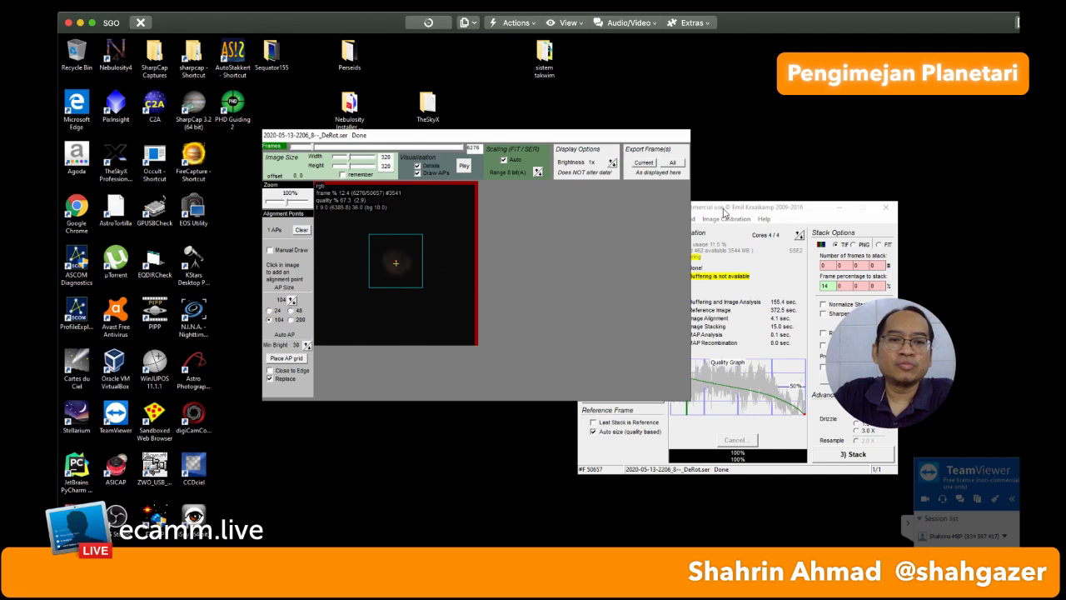
drag(723, 207, 412, 173)
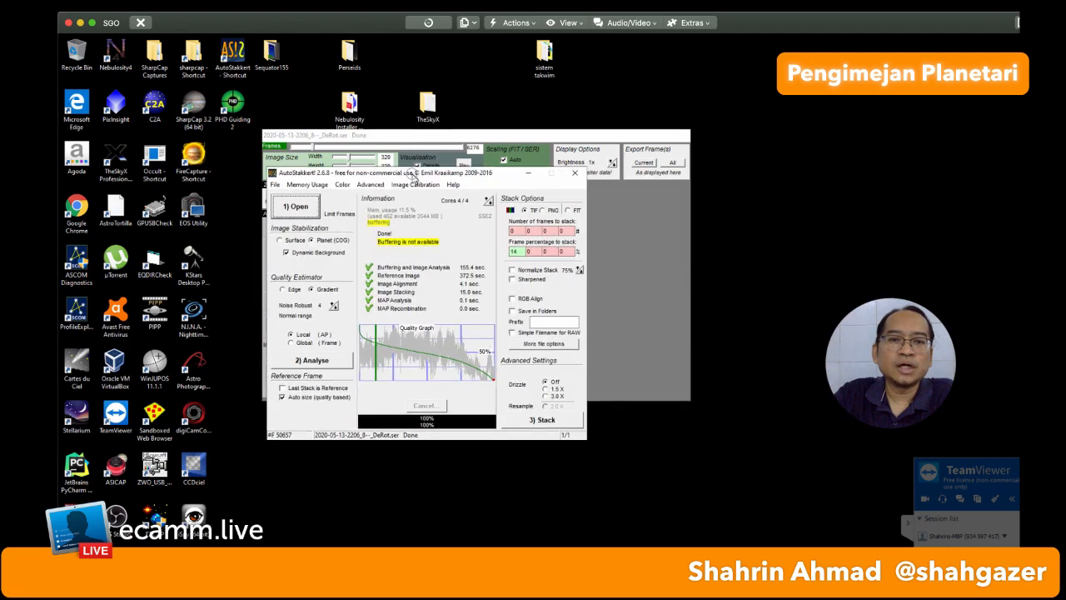
click(573, 175)
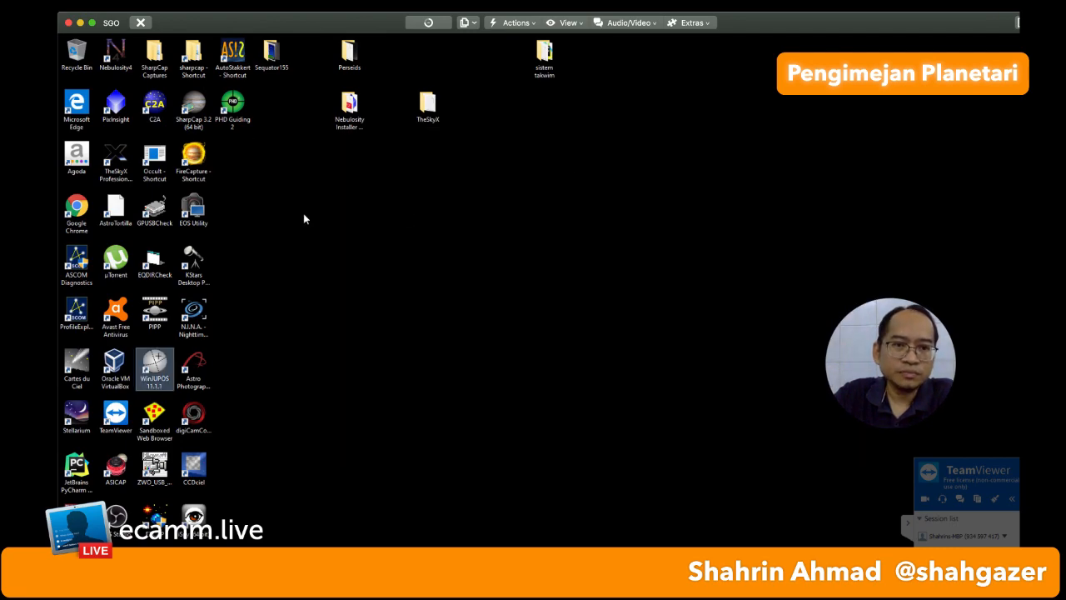
double_click(236, 58)
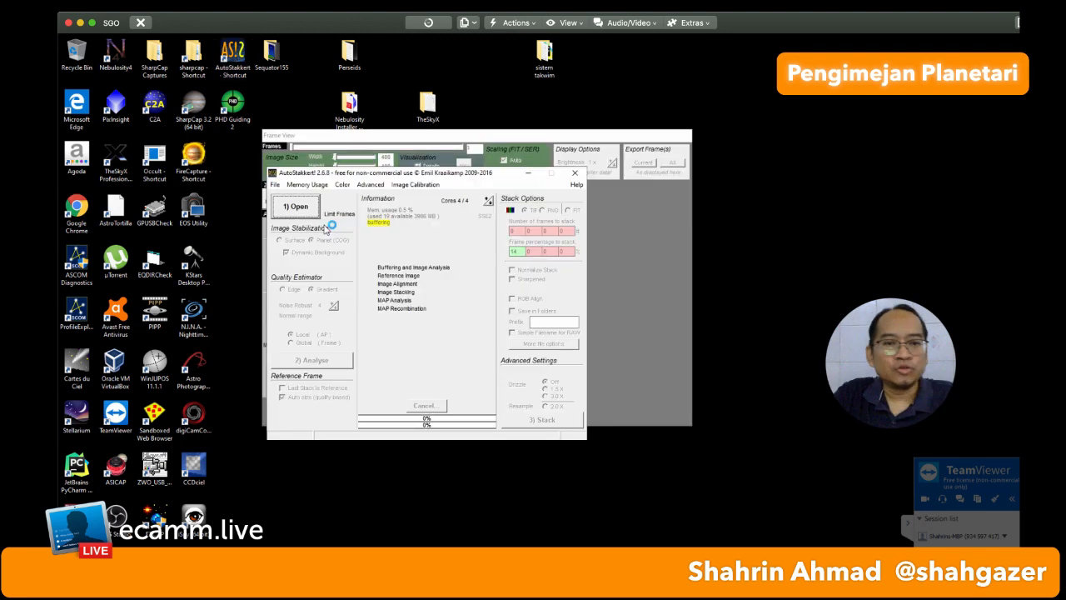
- Enable the frame limit for newly opened files with a maximum frame number of 5000, and move the main window clear of the frame view
click(321, 214)
double_click(376, 247)
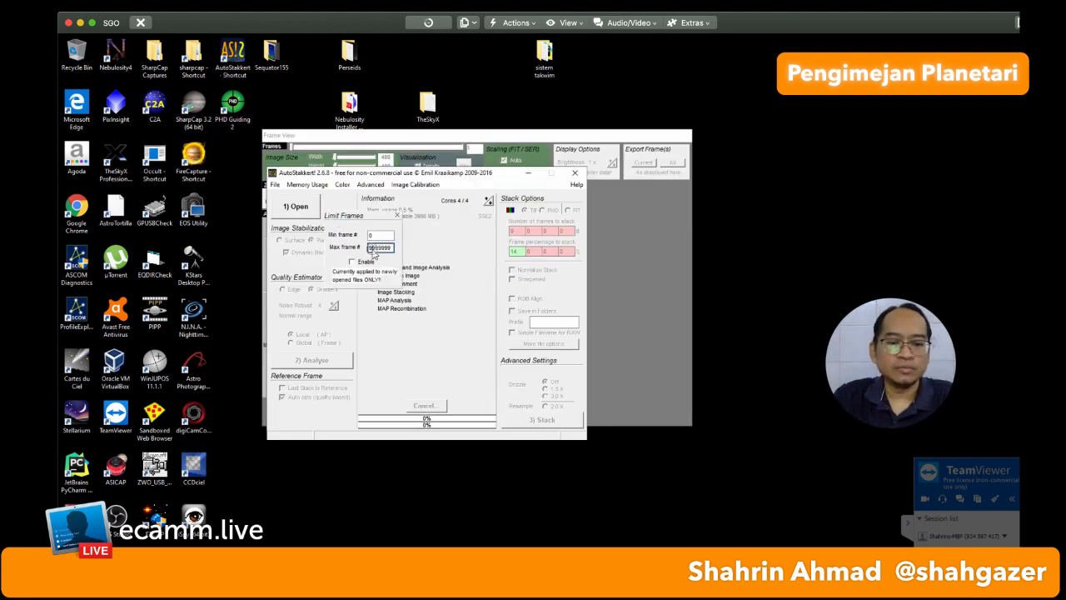
text(5000)
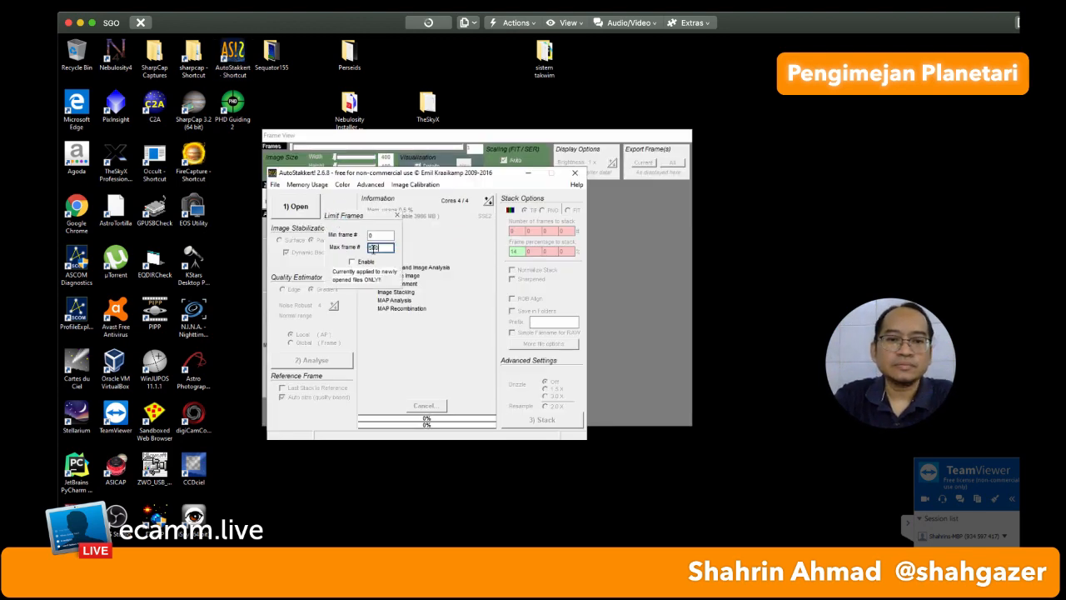
click(352, 261)
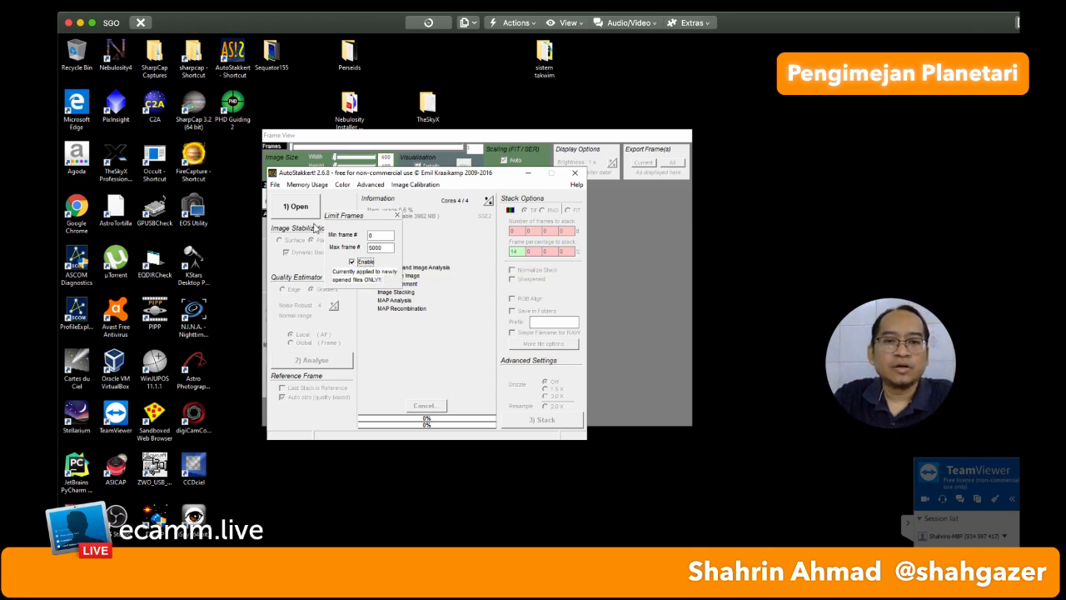
drag(341, 175, 215, 175)
drag(313, 175, 510, 98)
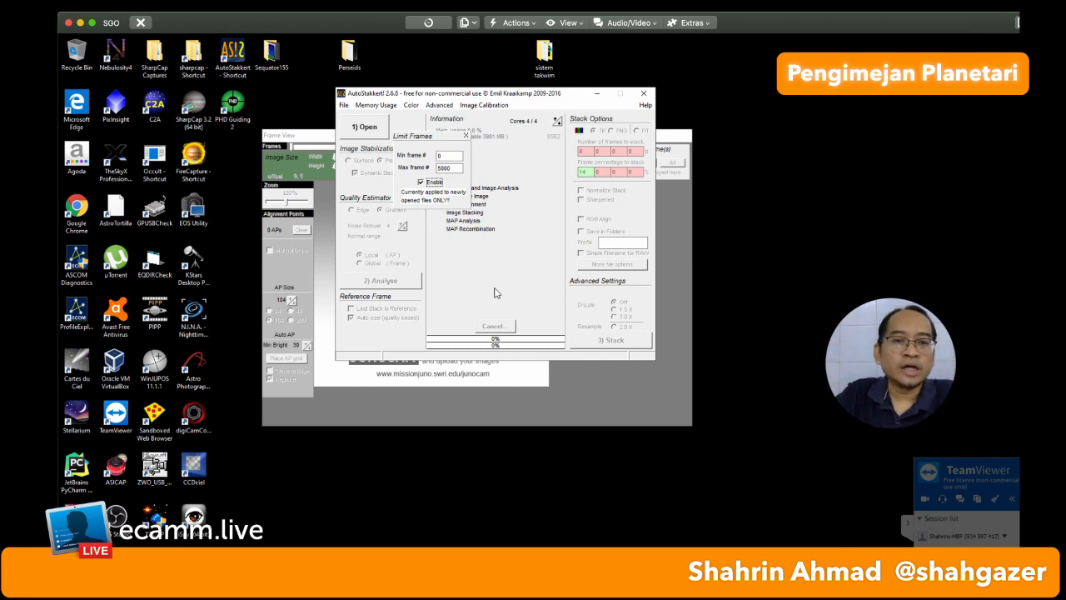
- Start opening a video file and browse to the Capture folder inside sharpcap's 2020-05-14 folder
click(366, 127)
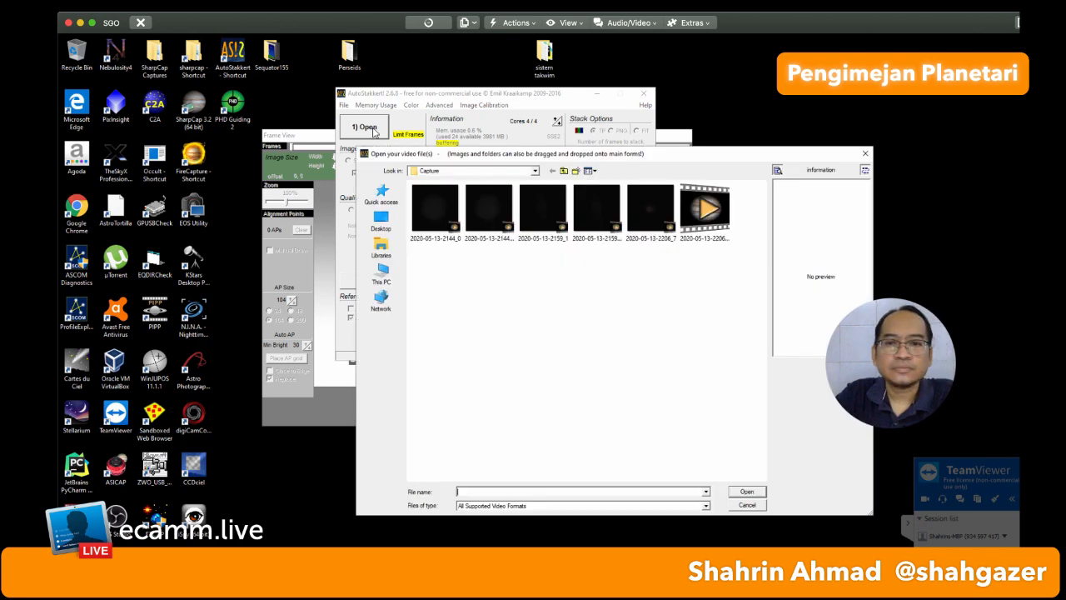
drag(677, 155, 525, 107)
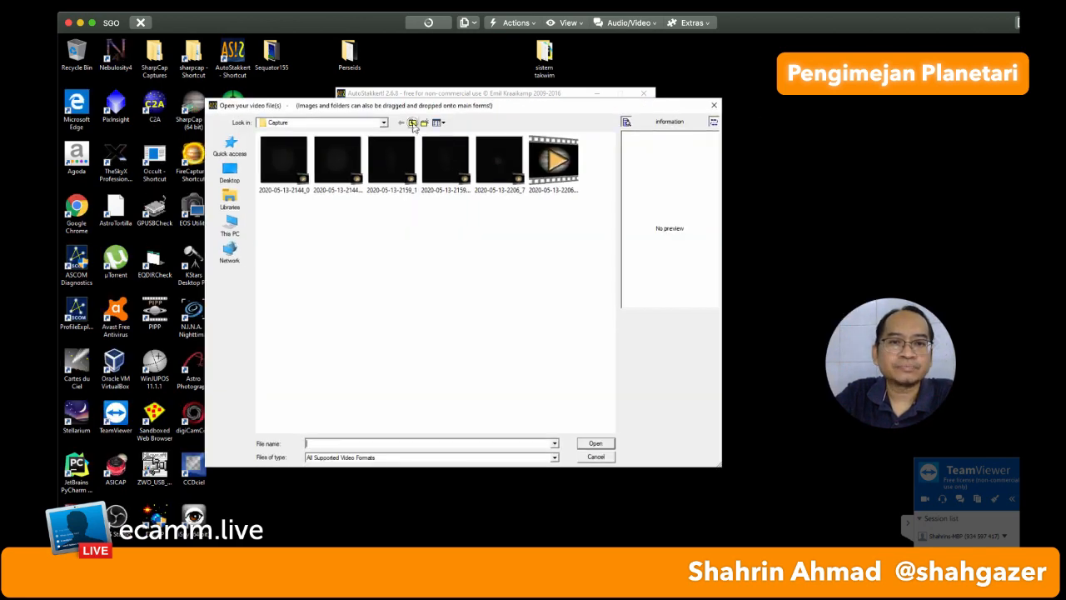
click(412, 123)
click(412, 124)
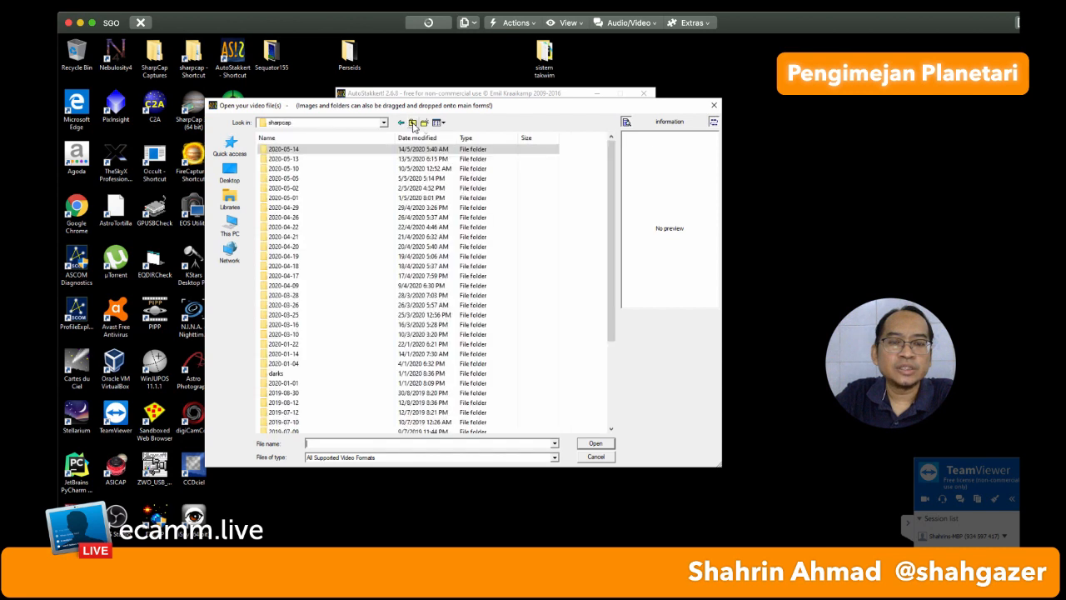
click(302, 151)
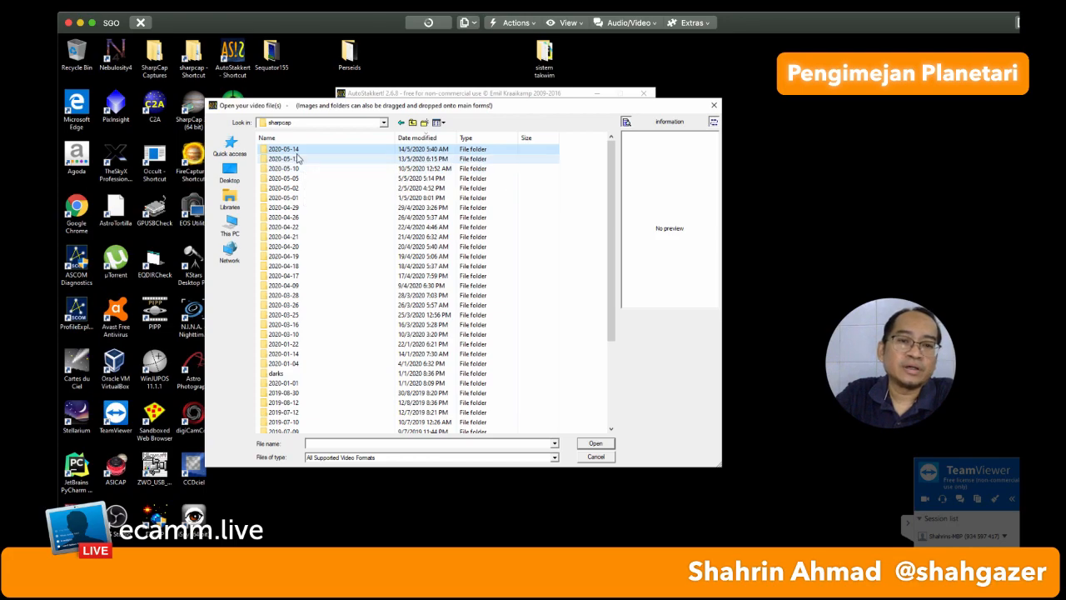
double_click(267, 149)
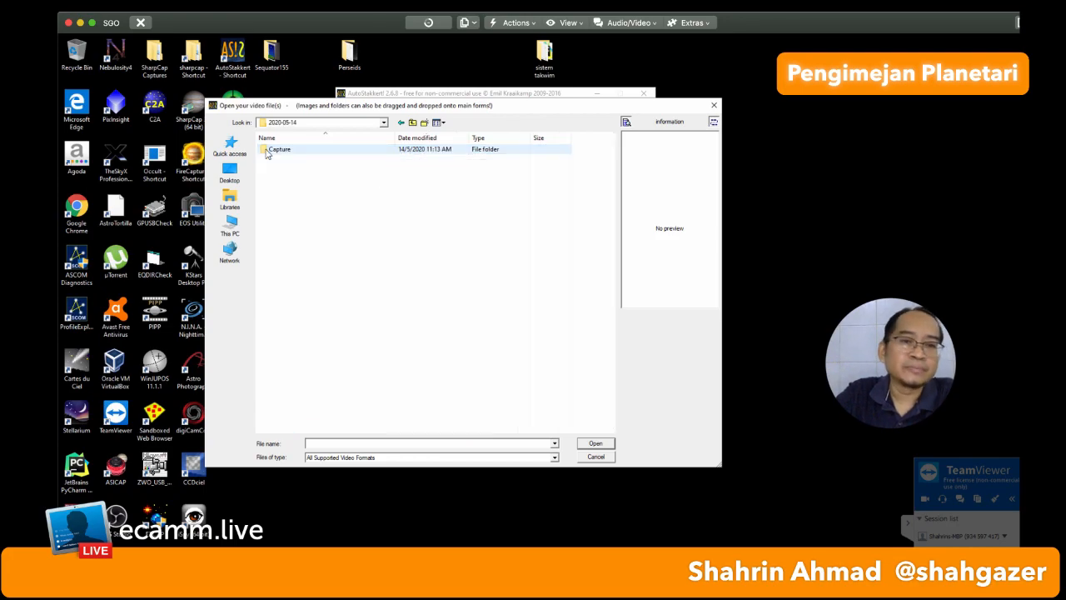
double_click(268, 151)
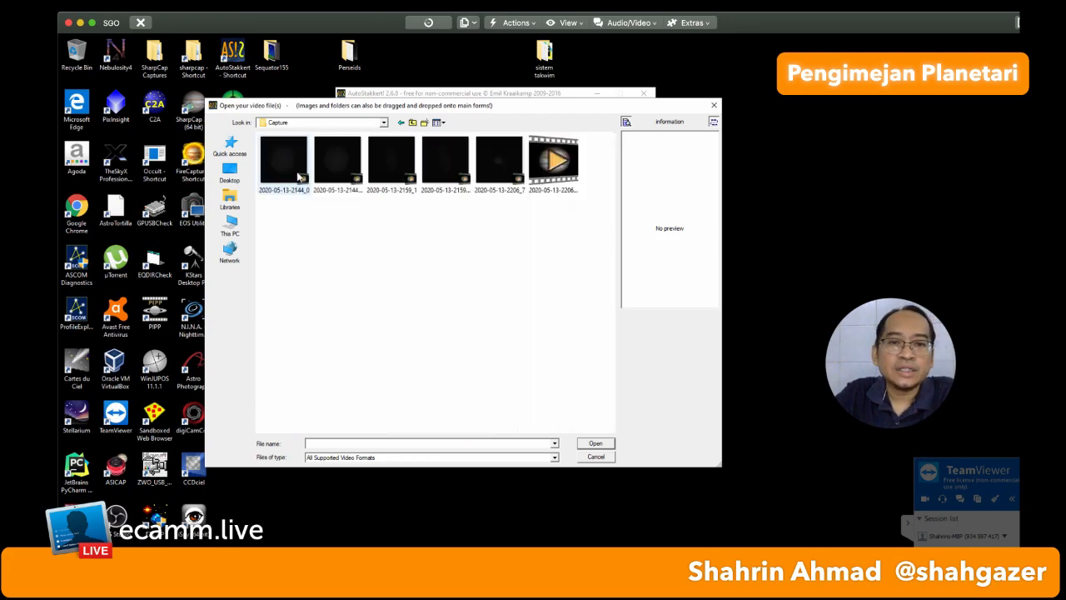
- Show the video files in Details view and widen the Name column to reveal the full file names
click(439, 123)
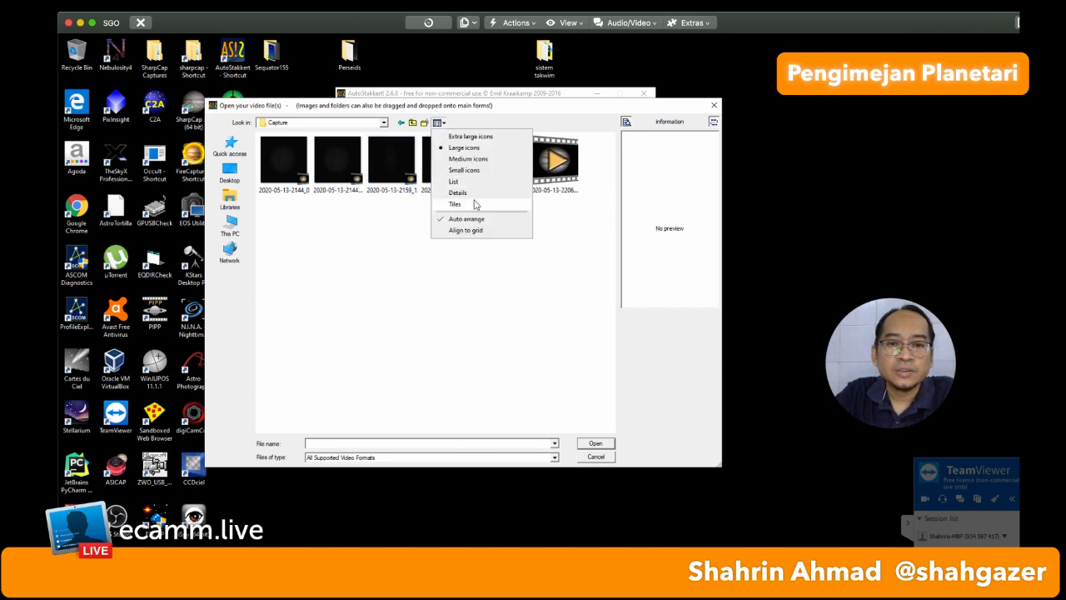
click(458, 192)
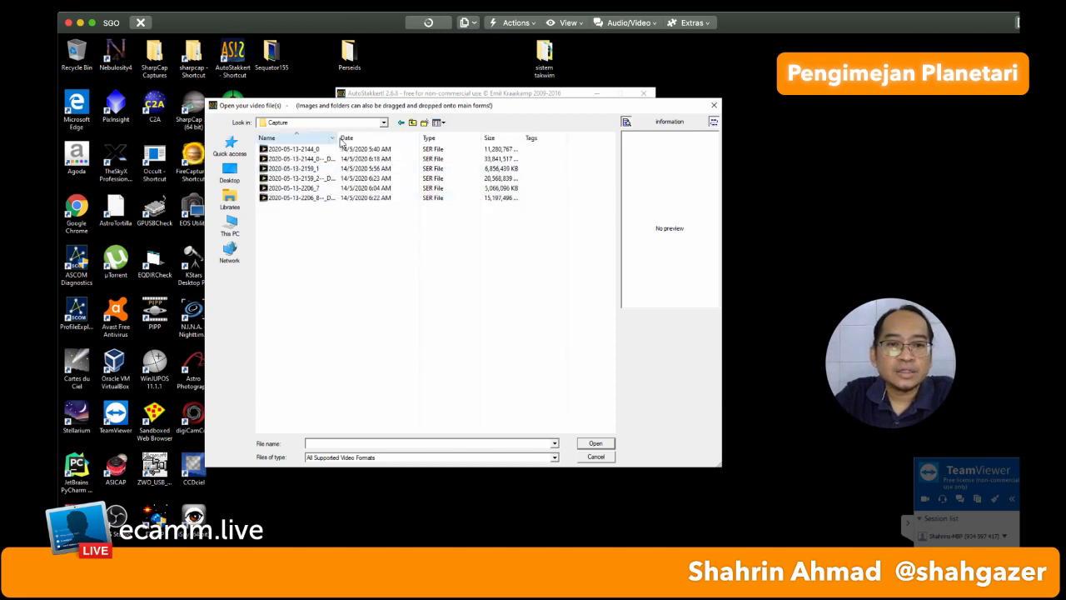
drag(336, 138, 383, 138)
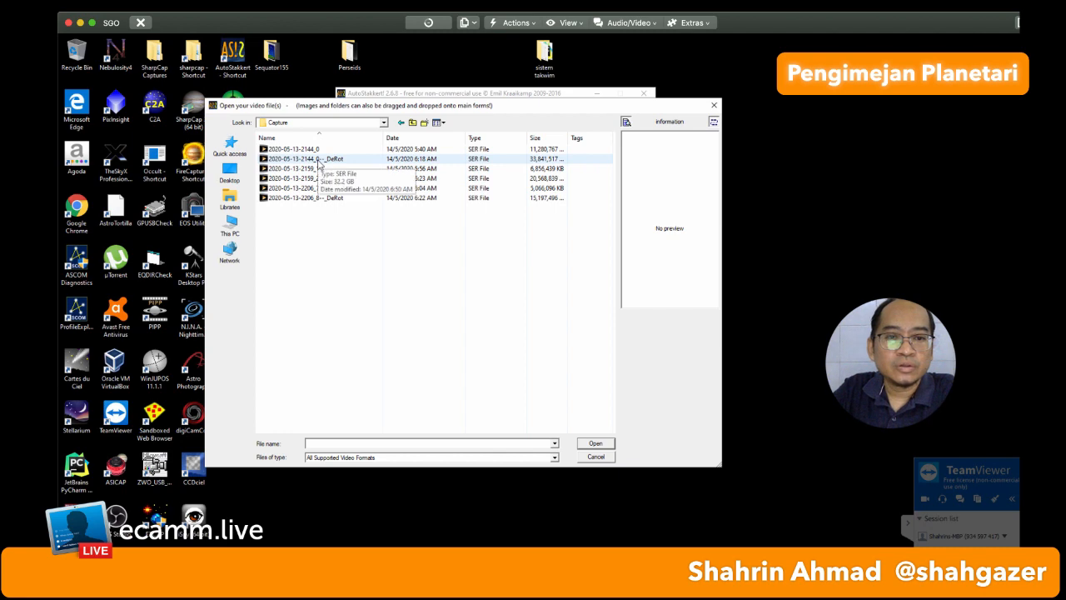
click(303, 180)
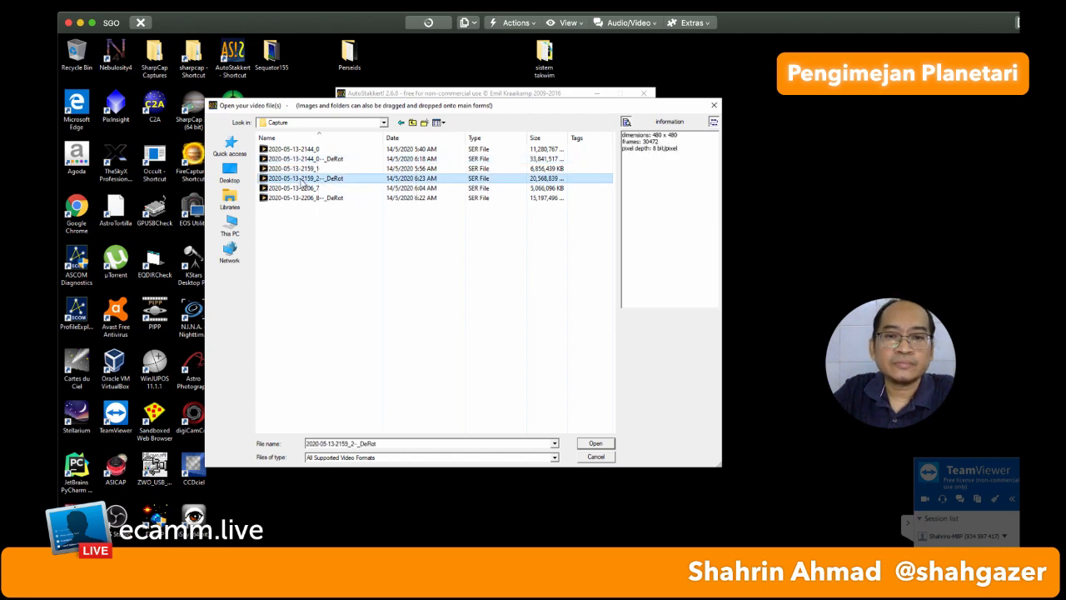
drag(565, 101, 513, 70)
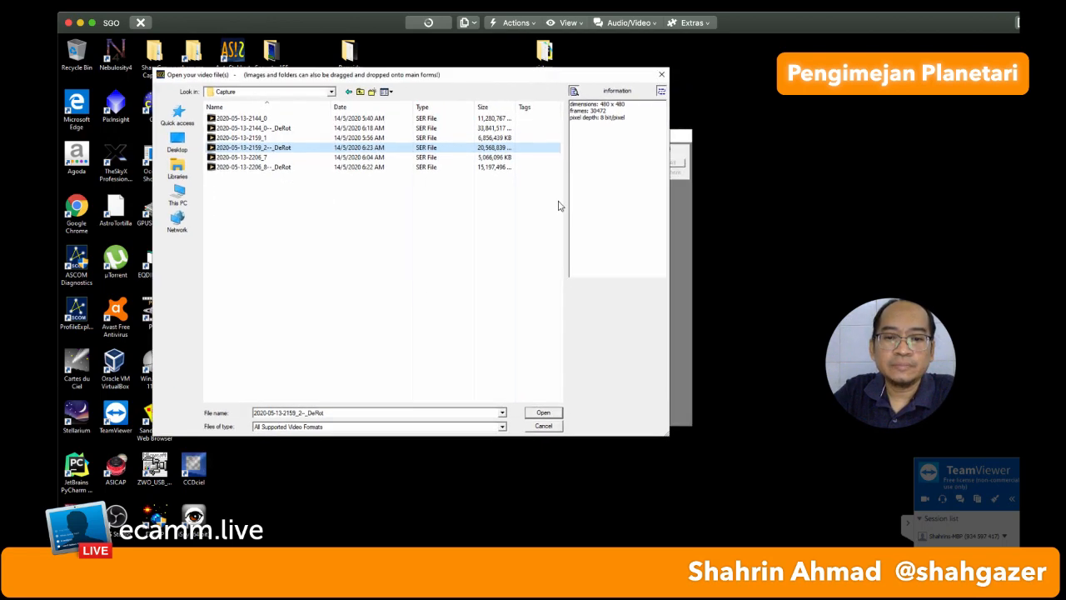
click(543, 413)
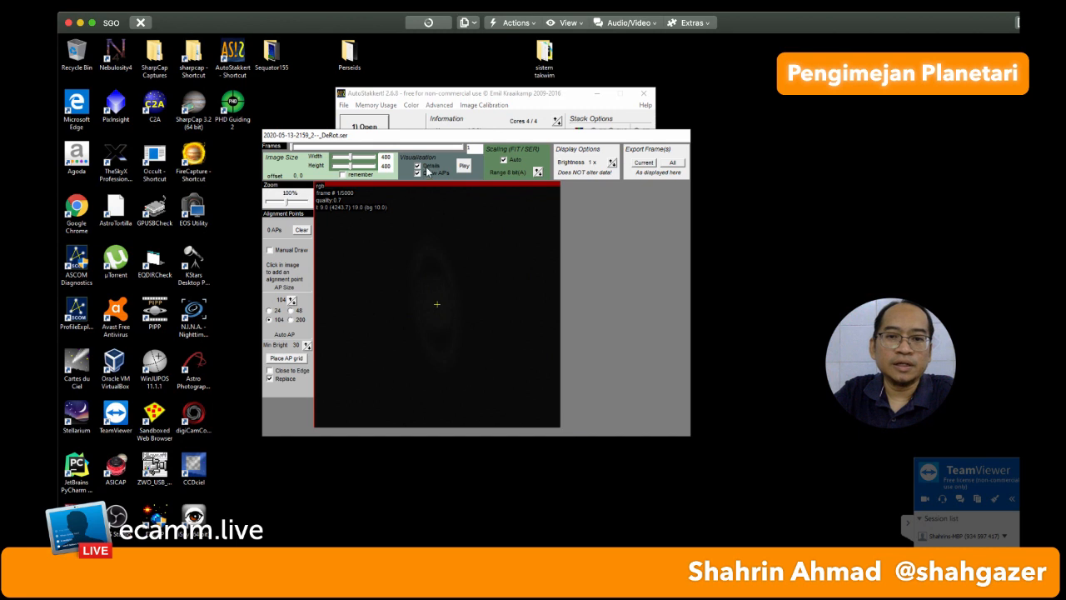
- Arrange the main window and frame view side by side, and set the frame view's display brightness to 2x
drag(516, 97, 256, 93)
drag(451, 138, 537, 130)
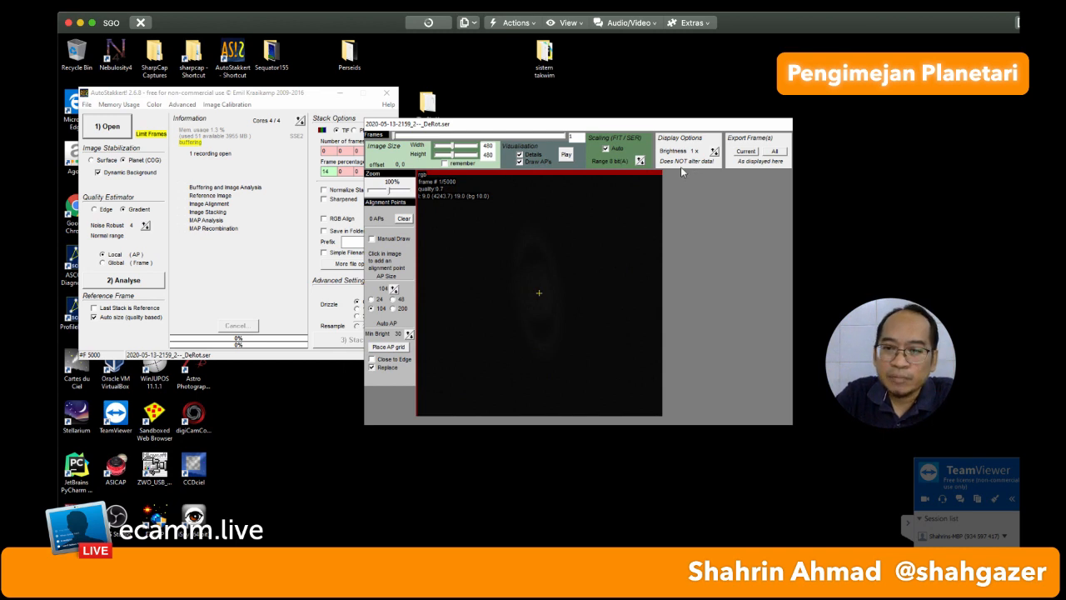
click(713, 150)
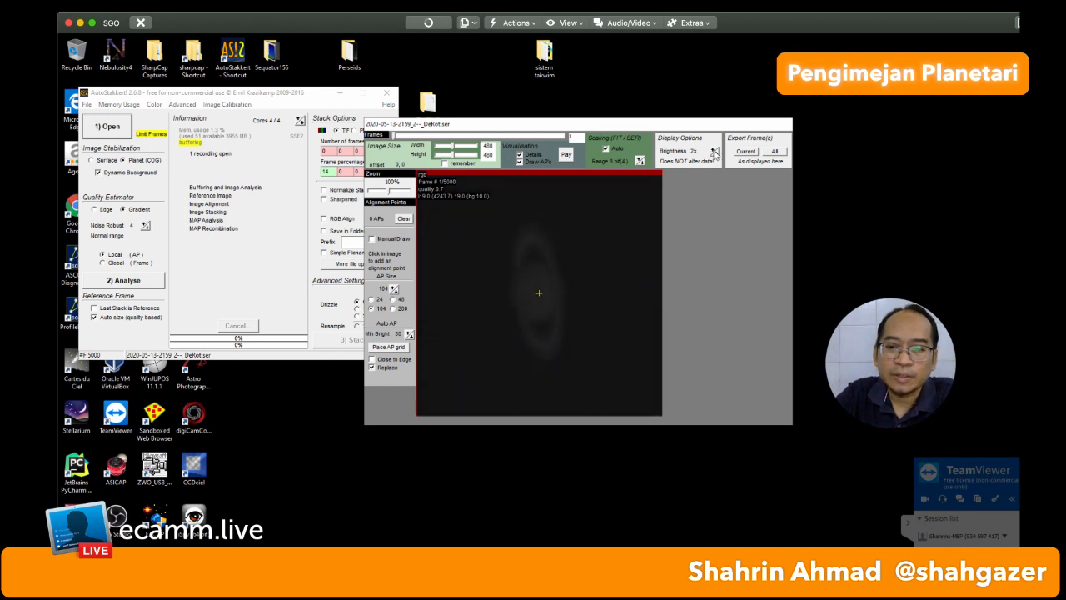
- Set the frame view's display brightness to 8x and analyse the recording with the gradient quality estimator
click(713, 150)
click(714, 150)
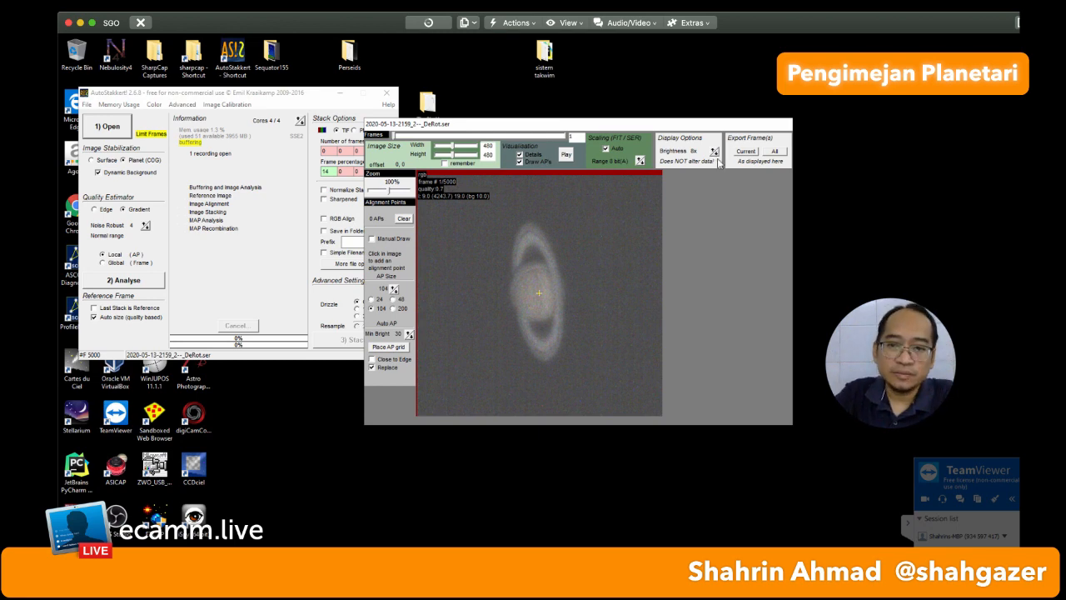
click(713, 154)
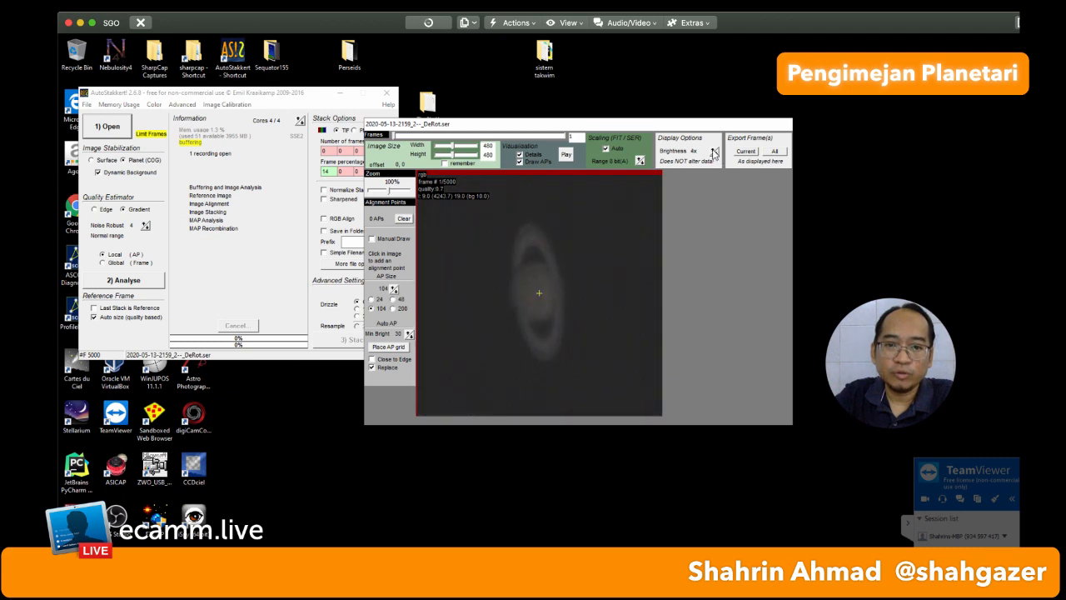
click(714, 150)
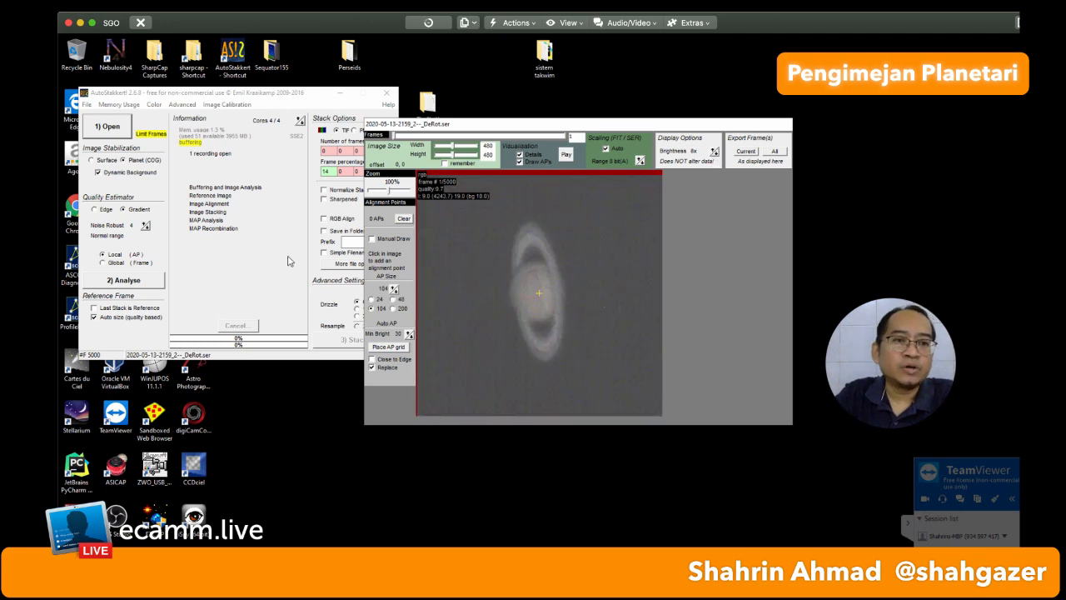
click(317, 101)
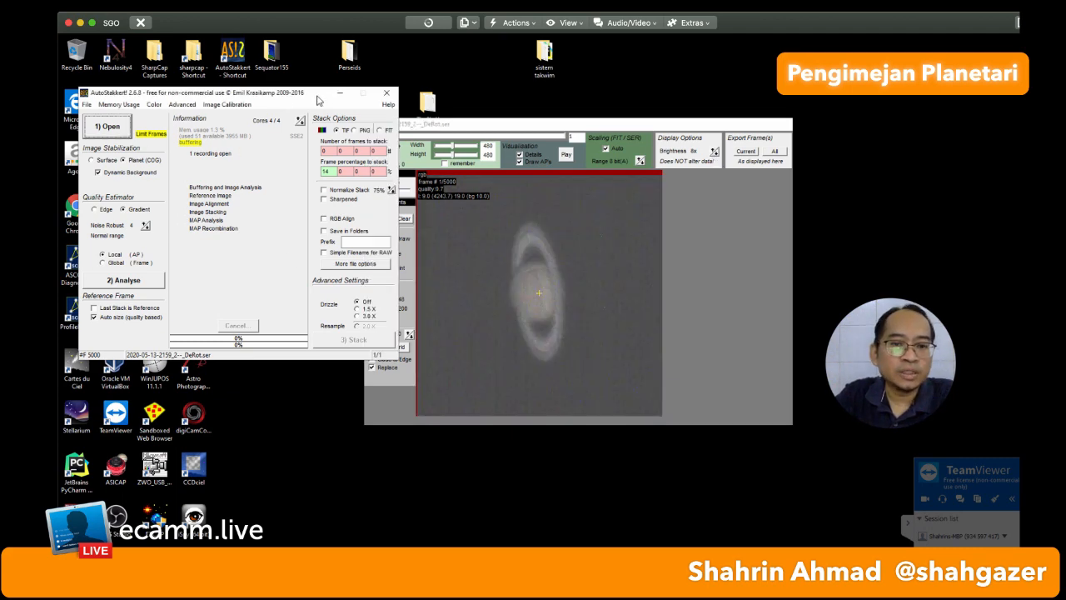
click(455, 215)
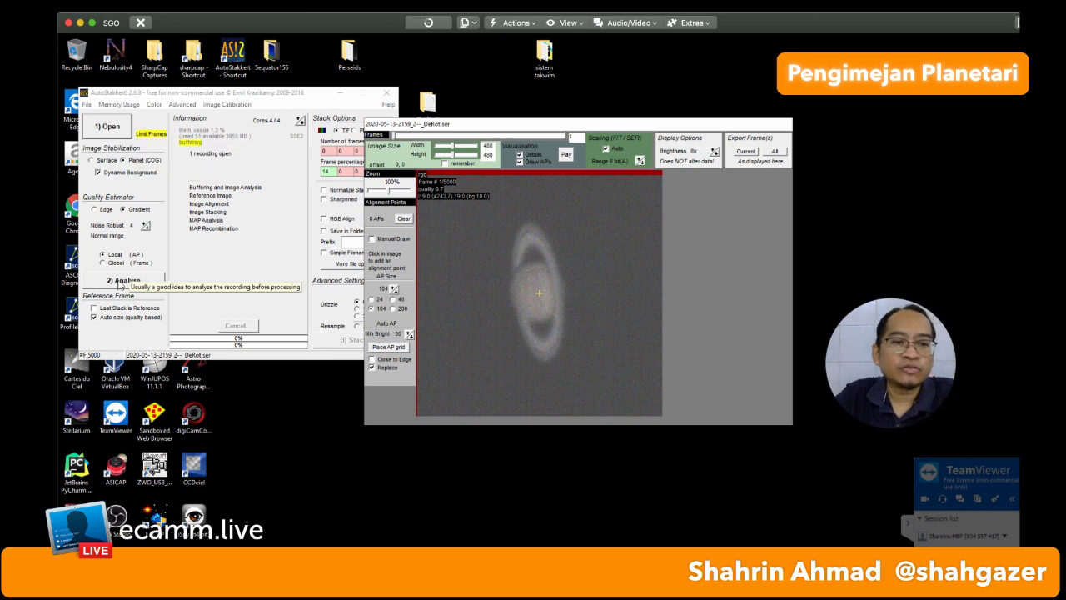
click(121, 282)
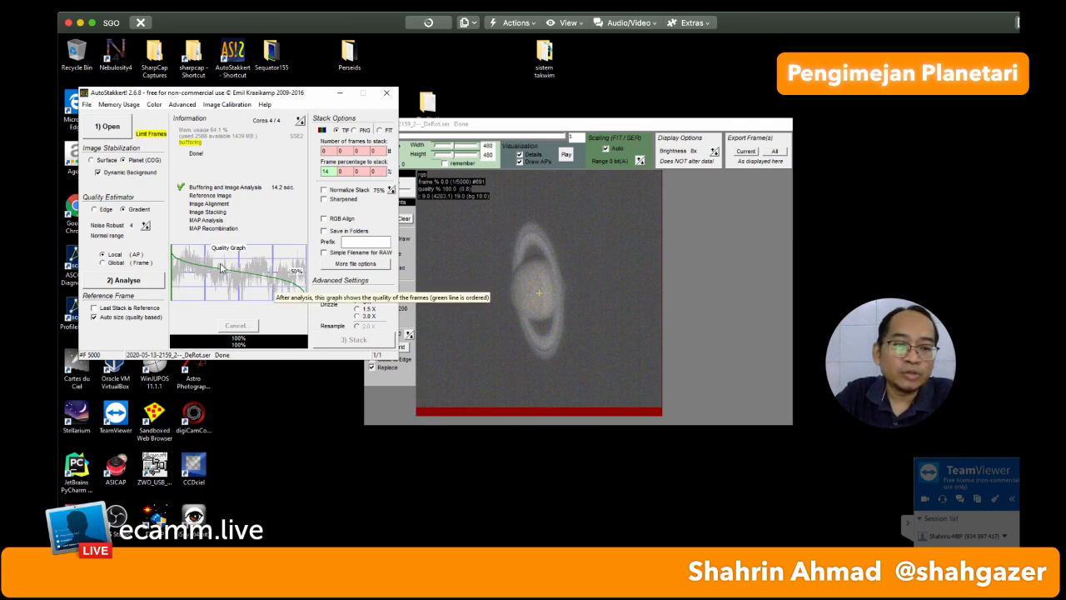
- Compare the quality-sorted frames, going from the best frames to the worst and back near the start
click(505, 154)
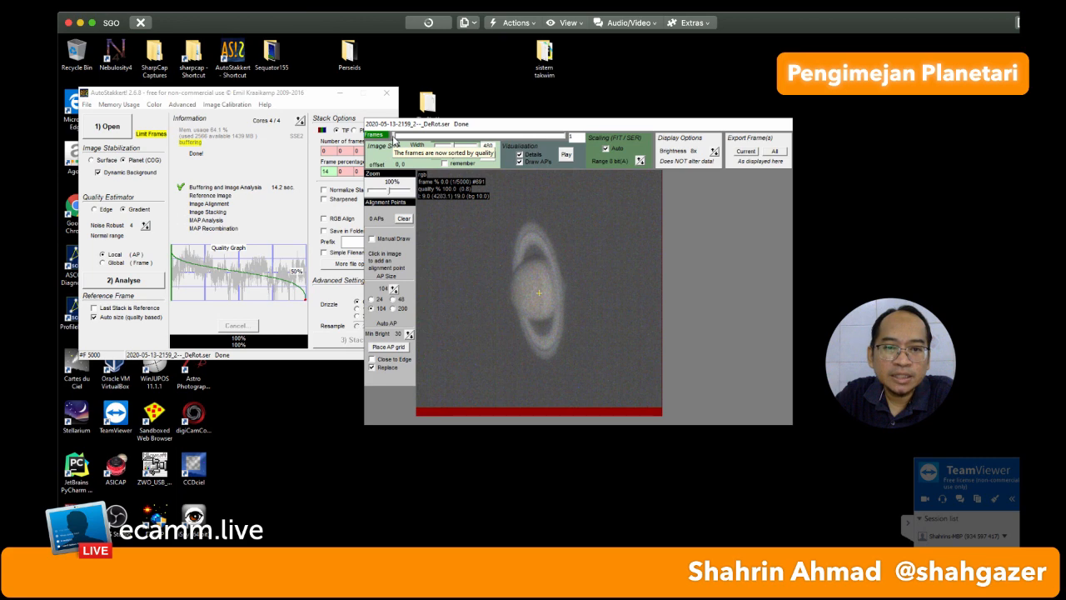
drag(397, 137, 448, 140)
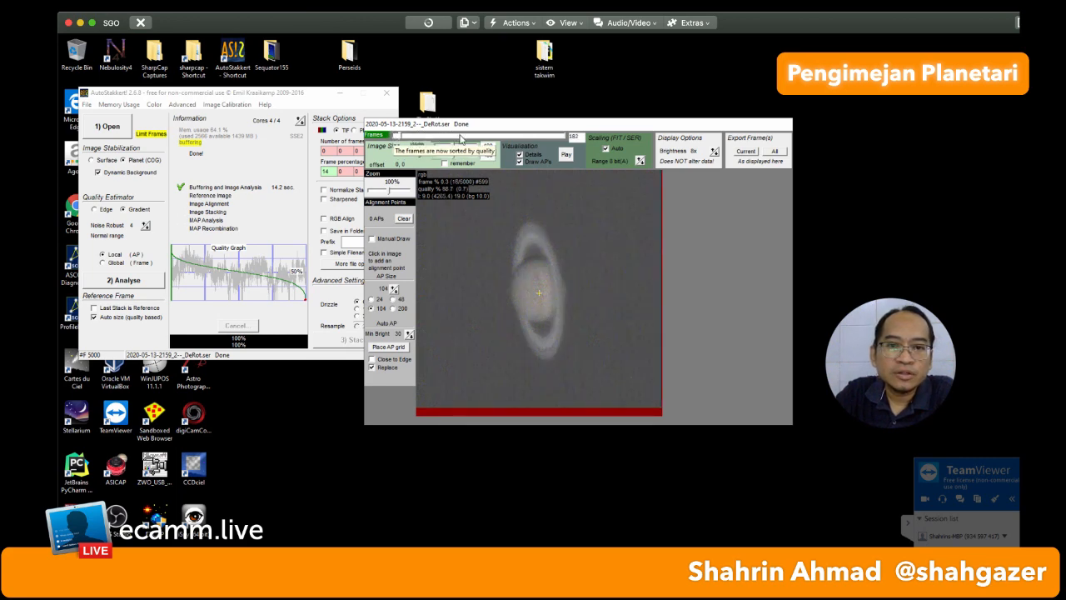
drag(403, 137, 562, 138)
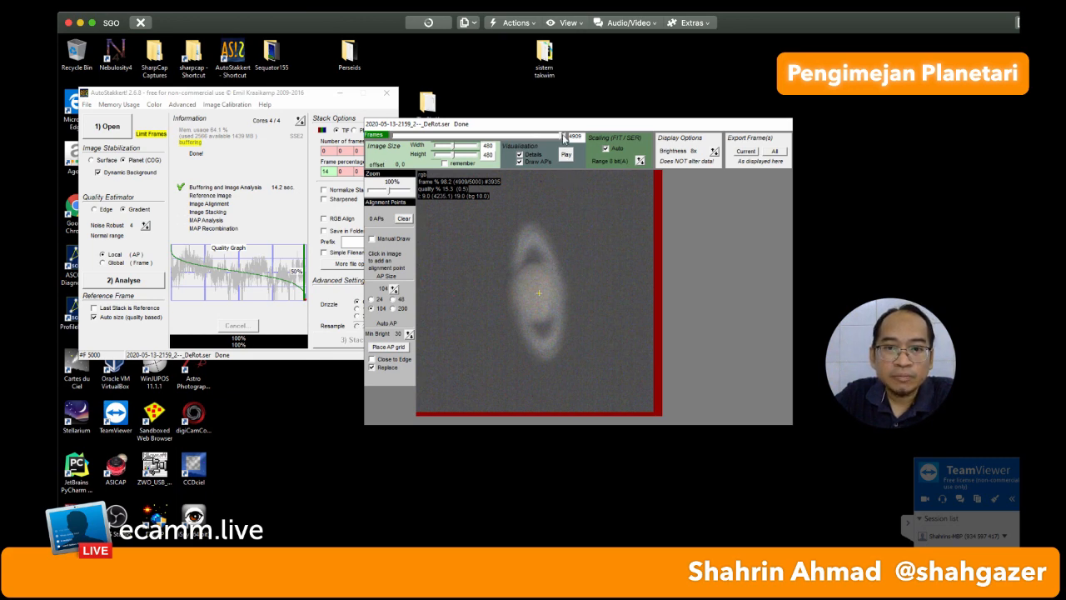
mouse_move(562, 135)
mouse_down()
mouse_move(392, 139)
mouse_move(562, 136)
mouse_up()
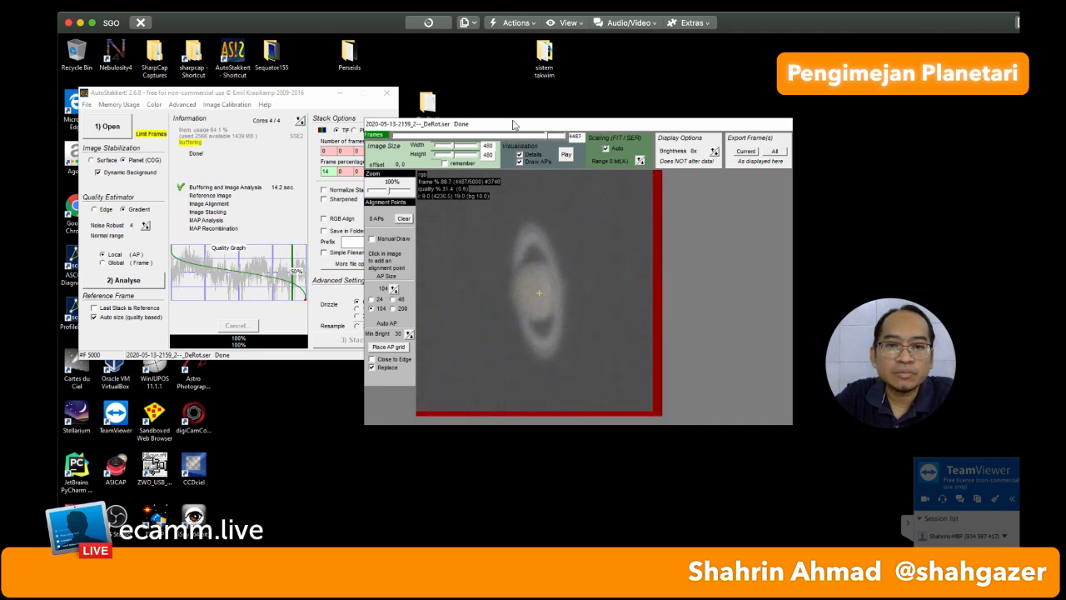
drag(562, 135, 396, 140)
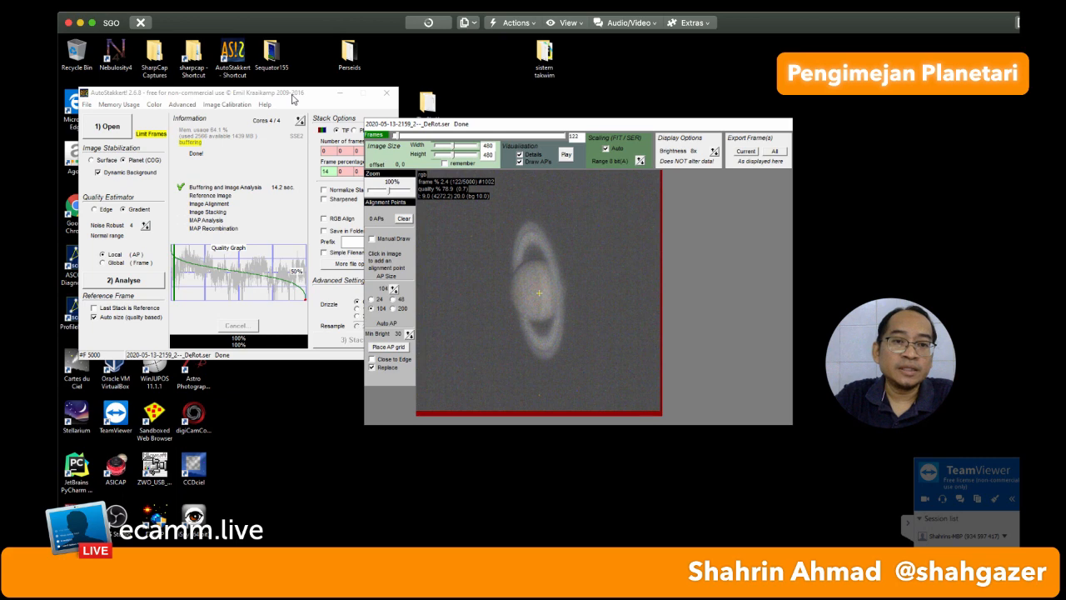
- Check the quality graph and bring up the frame at about 30% of the sorted recording
click(279, 98)
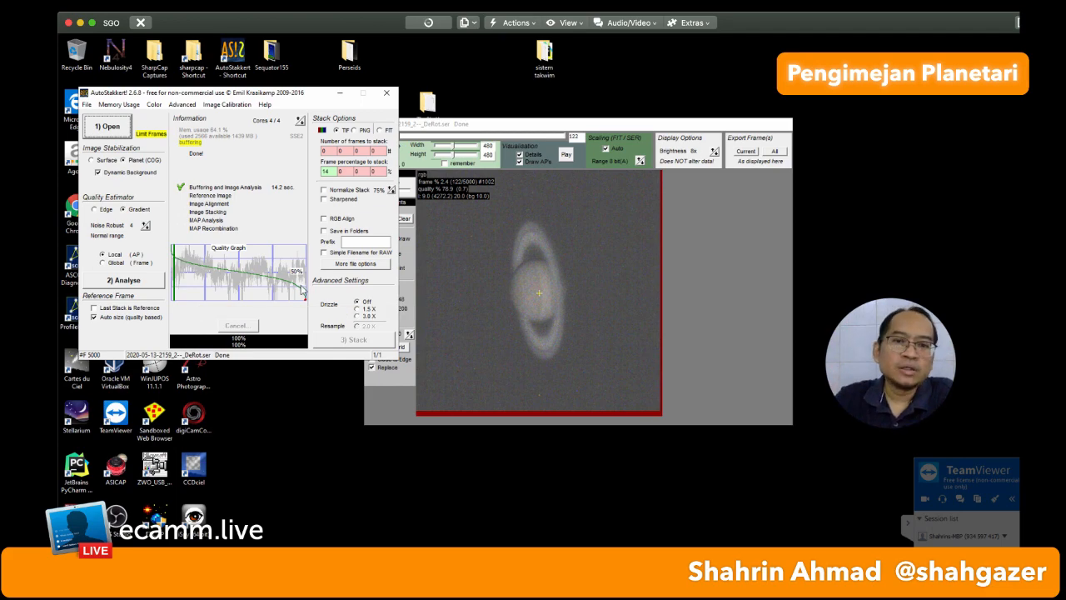
click(441, 129)
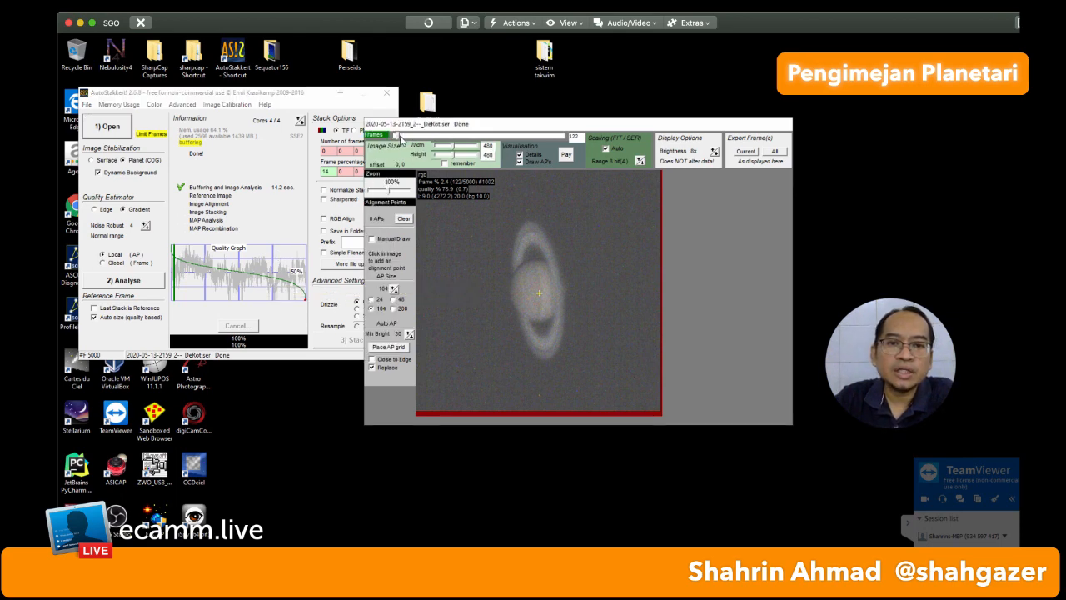
mouse_move(398, 137)
mouse_down()
mouse_move(489, 137)
mouse_move(447, 142)
mouse_up()
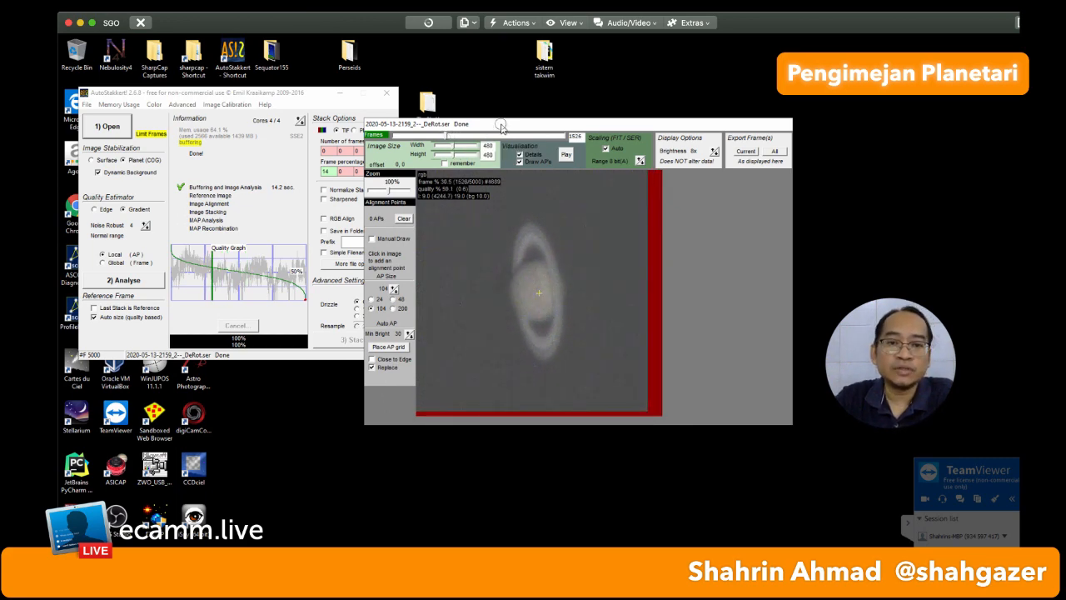
- Set the frame percentage to stack to 30 and the frame view's display brightness to 4x, with both windows side by side
drag(502, 123, 537, 95)
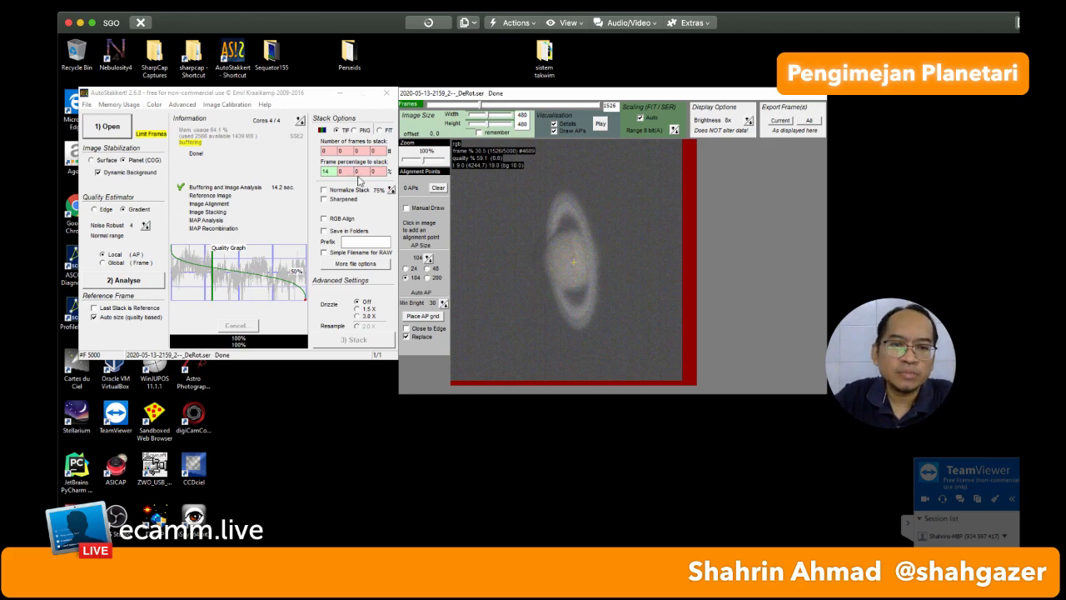
double_click(330, 172)
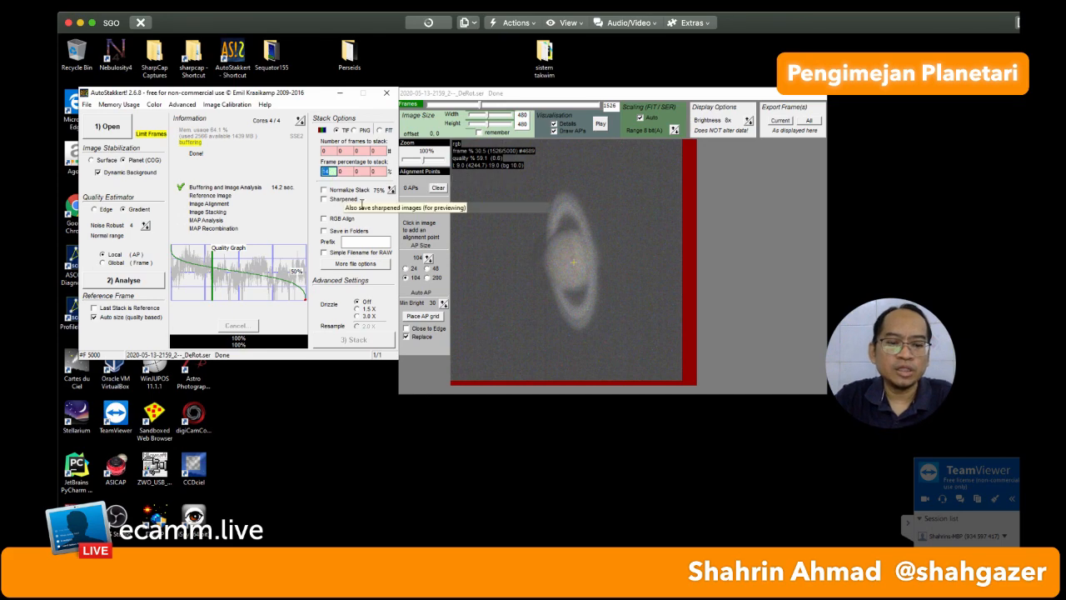
text(30)
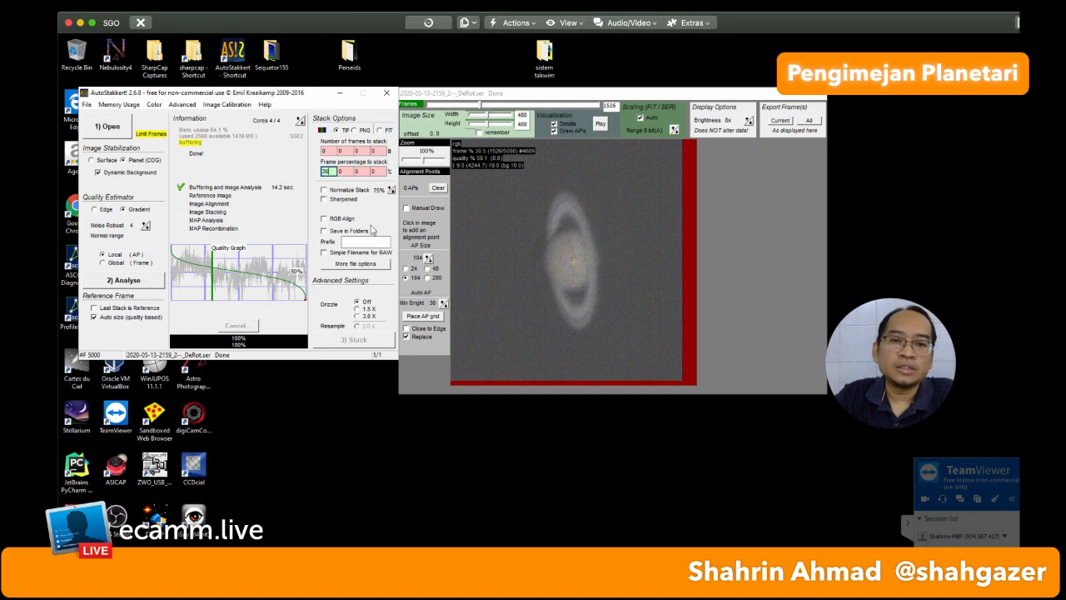
drag(514, 94, 519, 91)
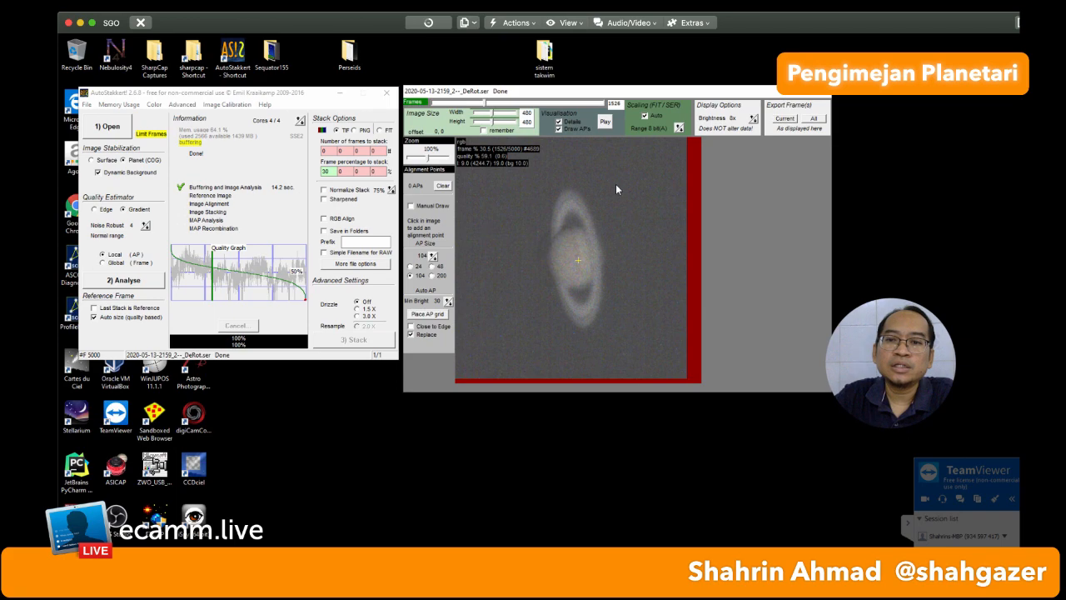
click(754, 122)
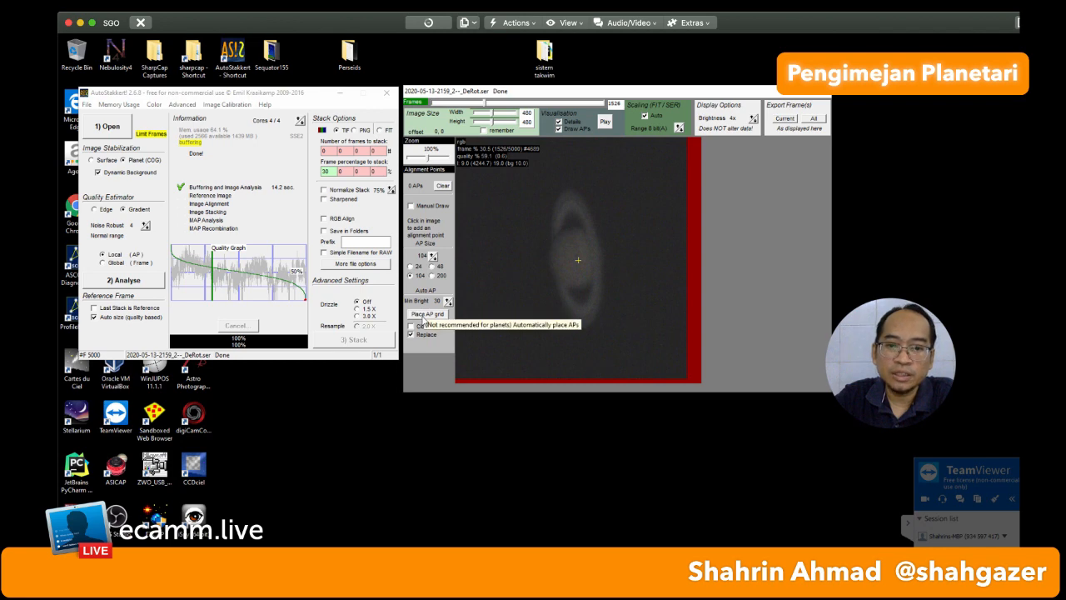
- Try an automatic alignment point grid over the frame and clear all of its points
click(423, 316)
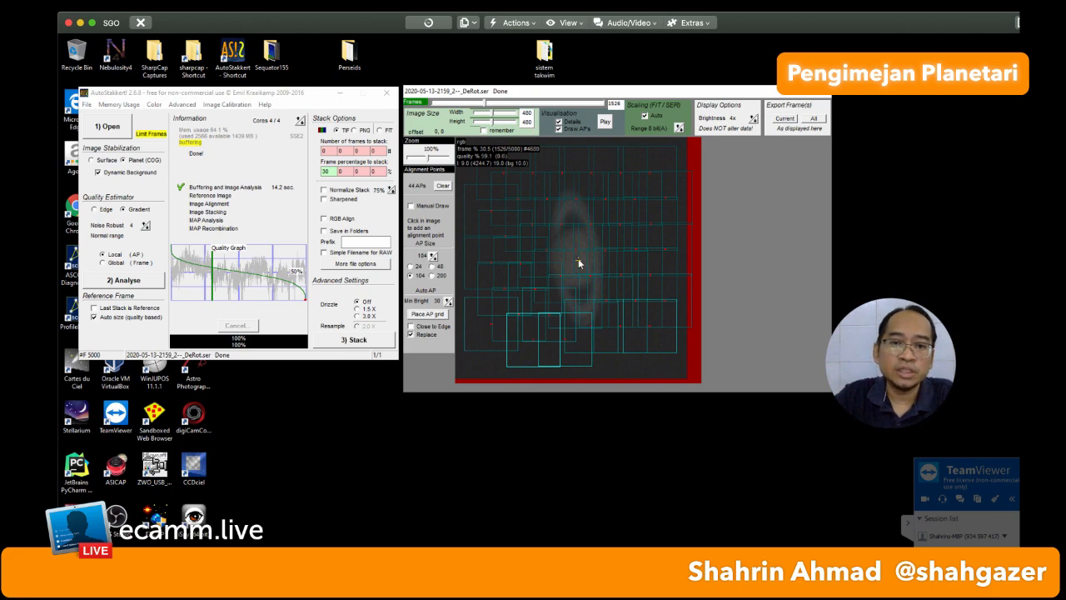
click(442, 186)
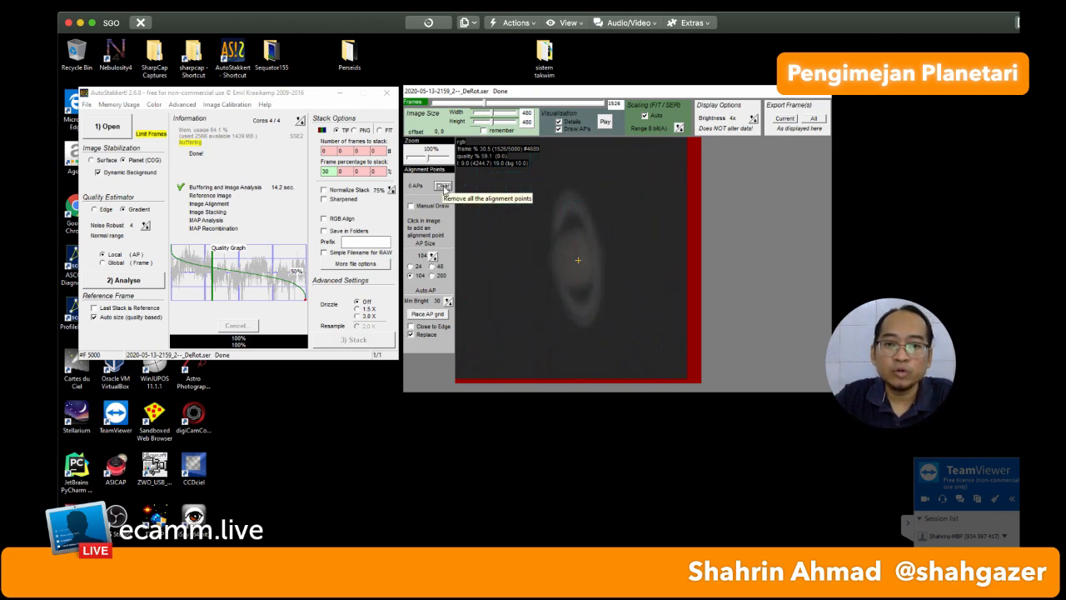
- Place nine alignment points of size 104 around Saturn's disc and rings by hand, and stack the recording
click(561, 198)
click(583, 210)
click(597, 242)
click(601, 280)
click(598, 307)
click(581, 325)
click(561, 294)
click(553, 258)
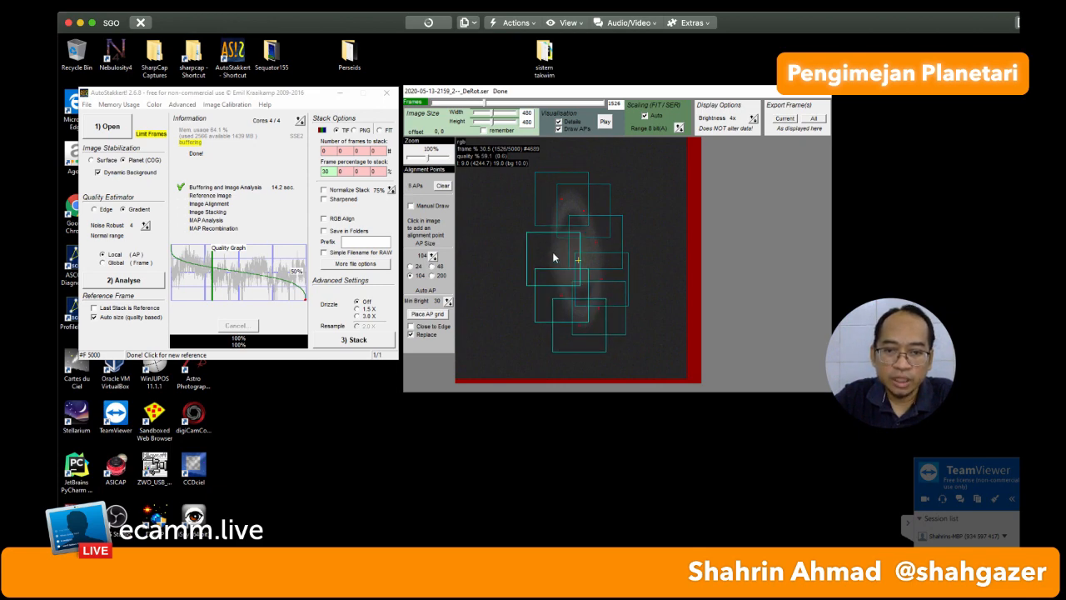
click(553, 232)
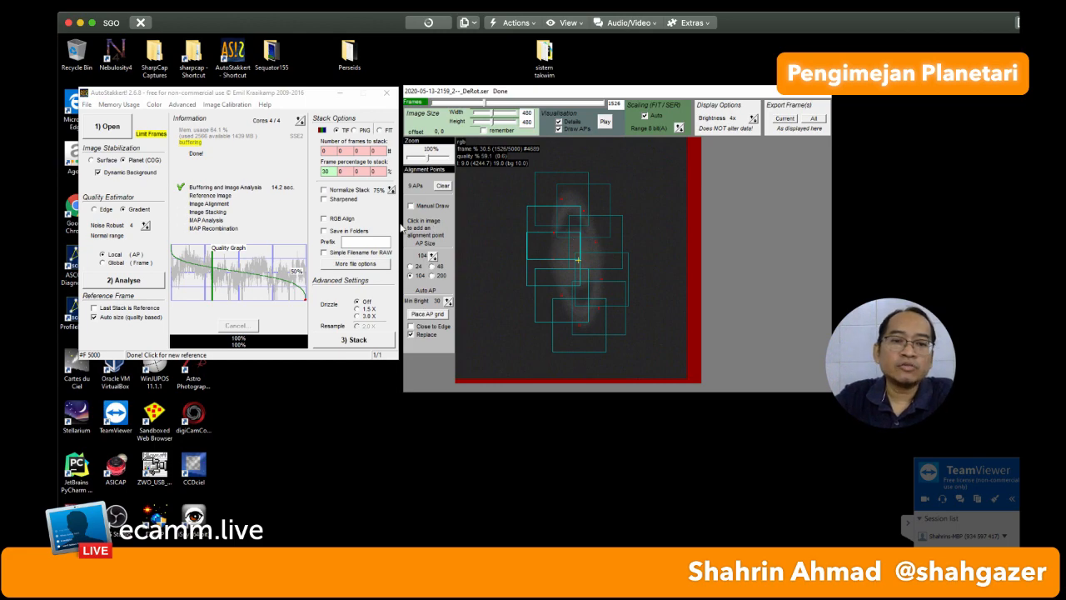
click(356, 344)
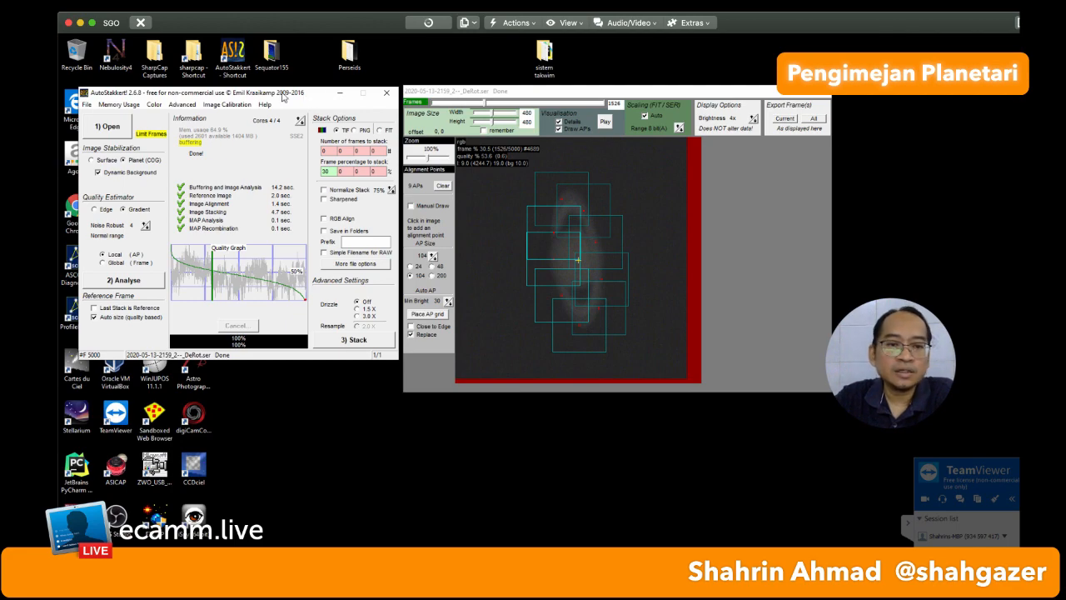
- Close AutoStakkert and open the D: drive's sharpcap\2020-05-14\Capture folder in File Explorer, sorted by date with the newest first
click(388, 94)
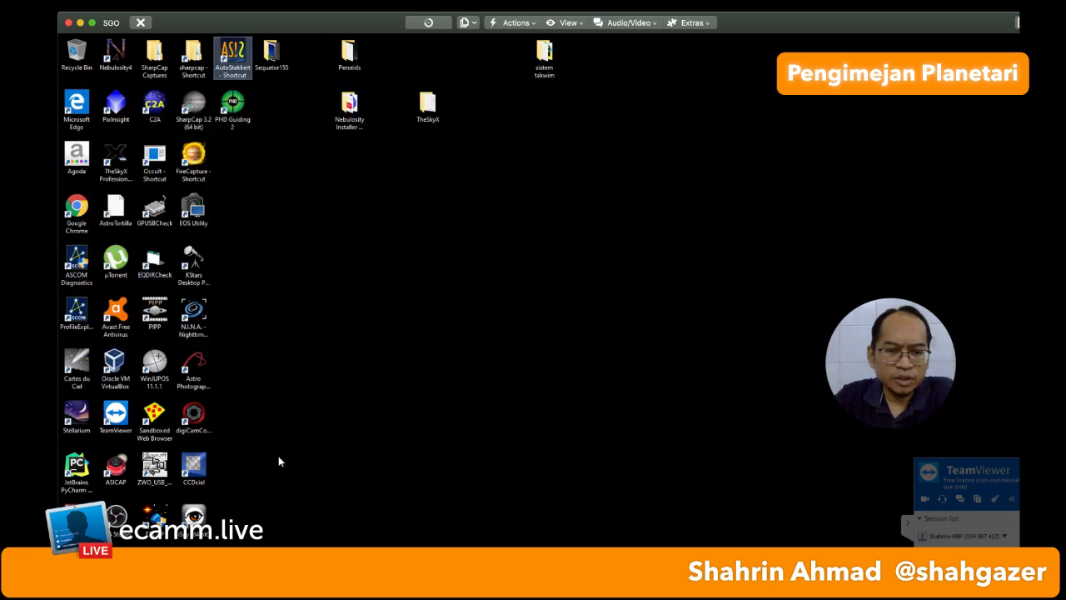
key(super+e)
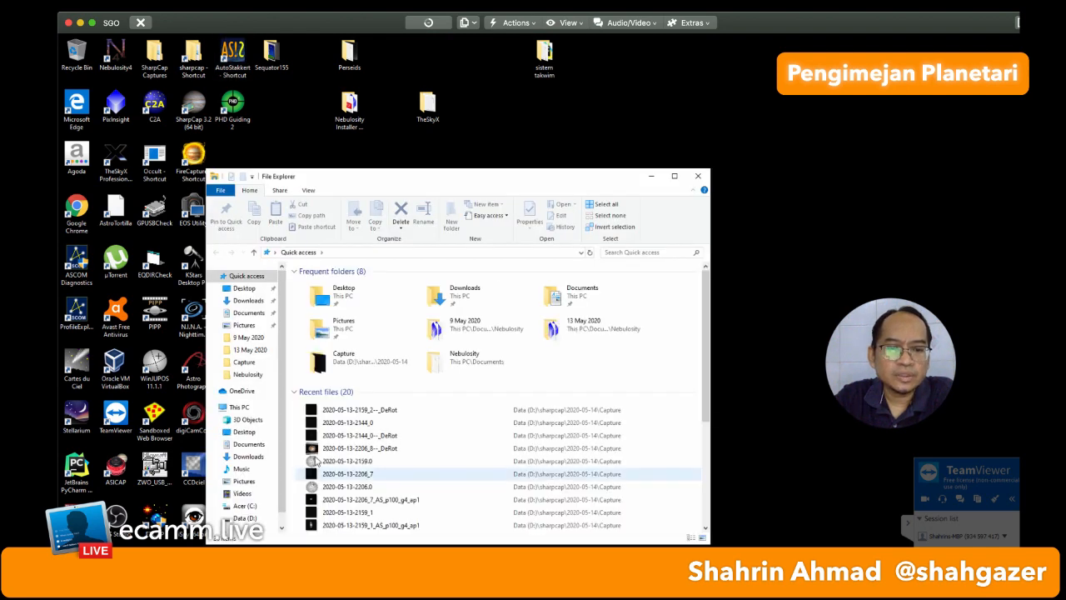
click(245, 518)
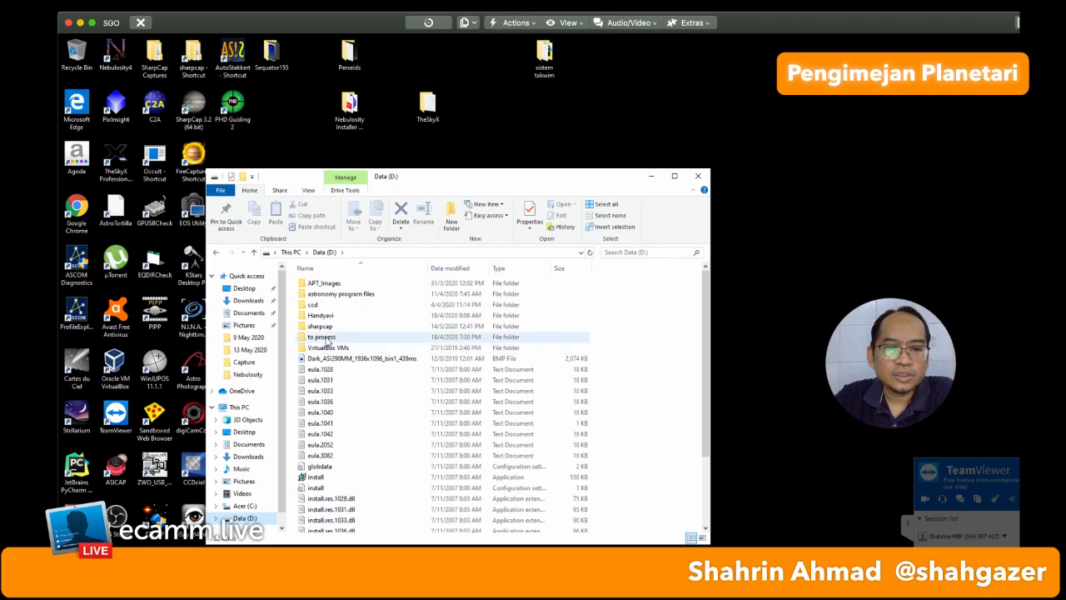
double_click(324, 327)
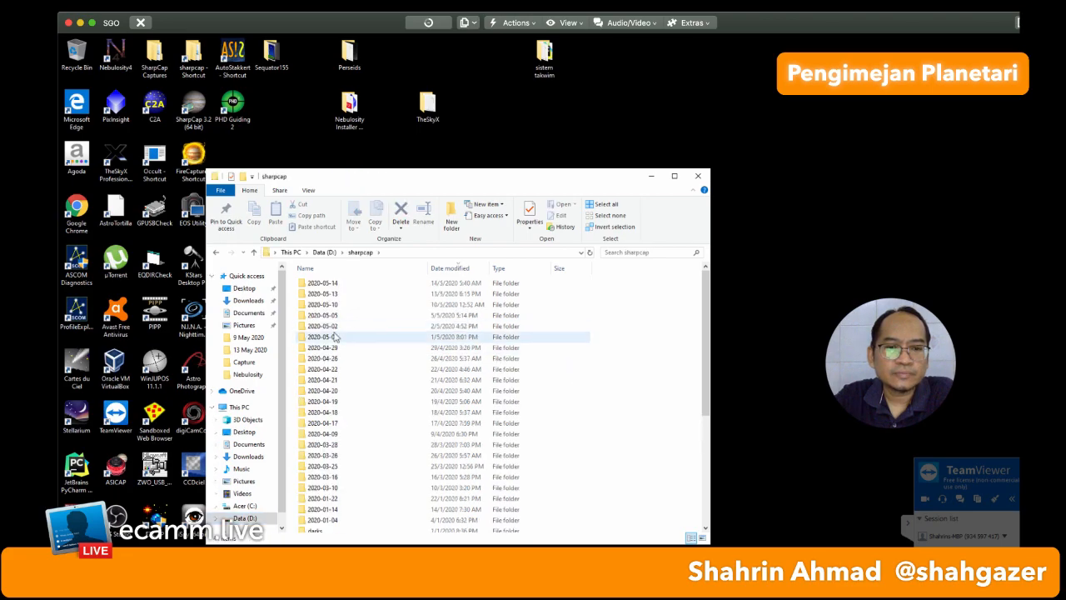
double_click(337, 284)
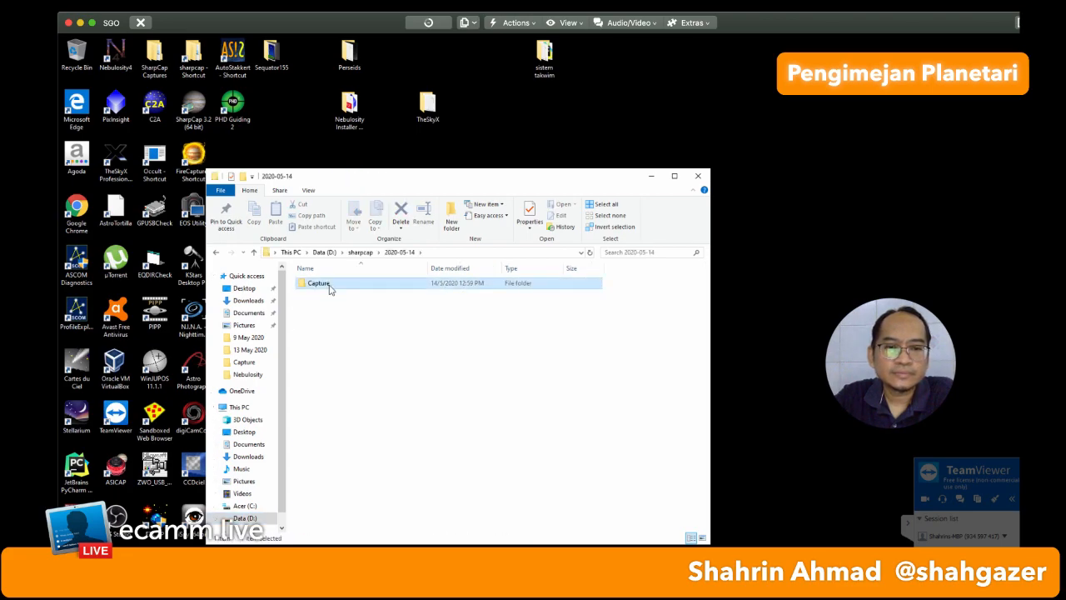
double_click(331, 285)
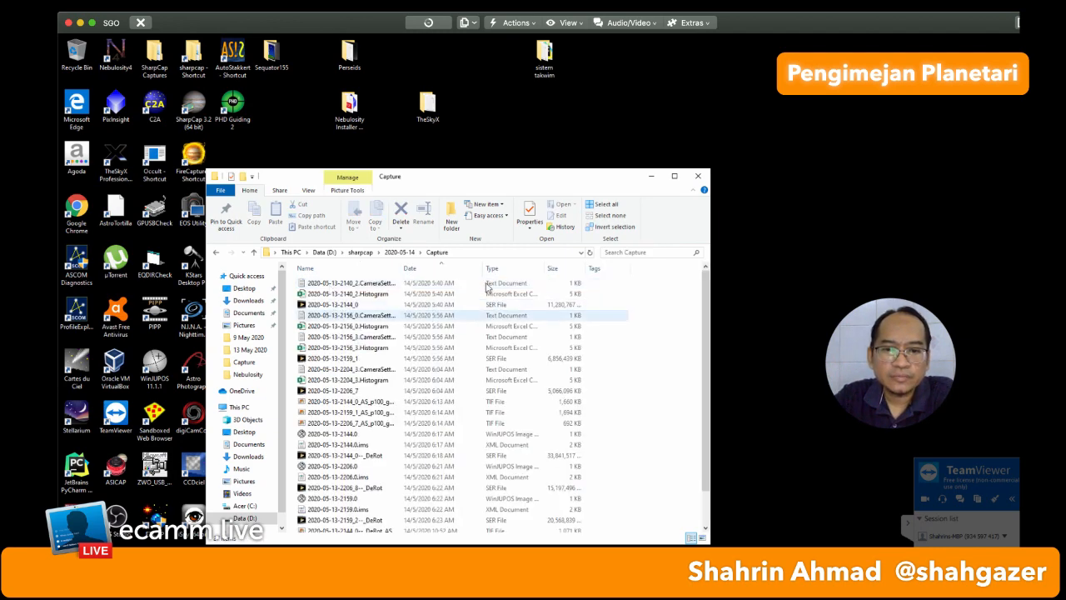
click(452, 268)
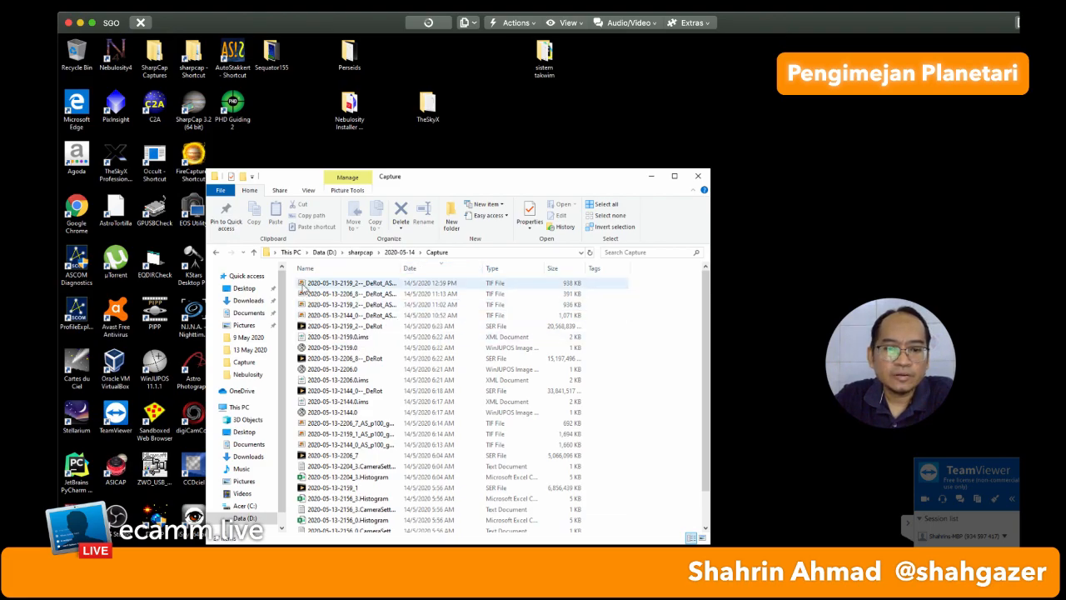
click(302, 287)
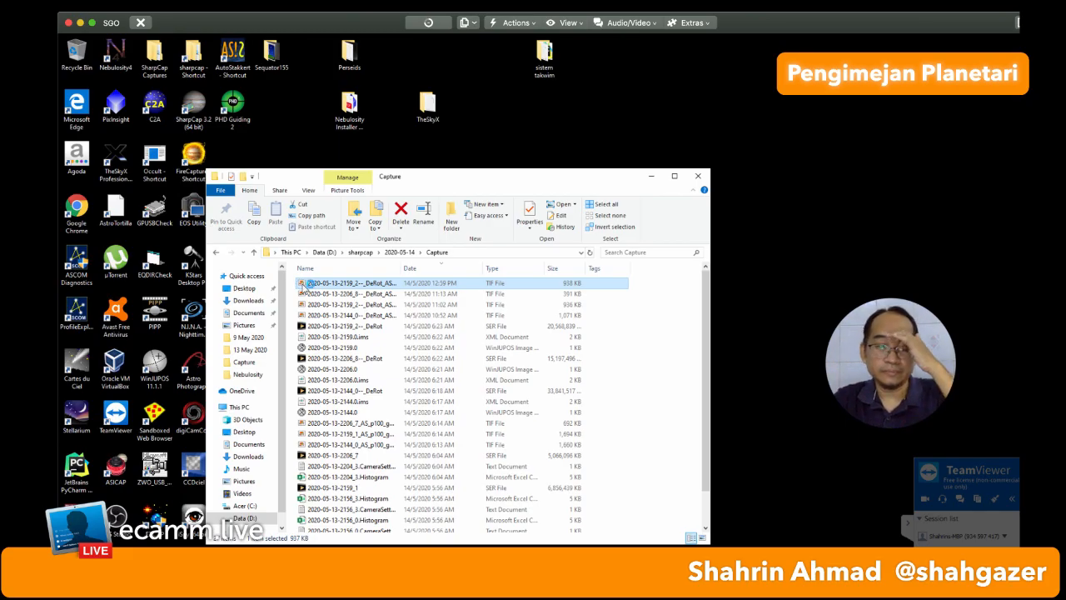
double_click(306, 286)
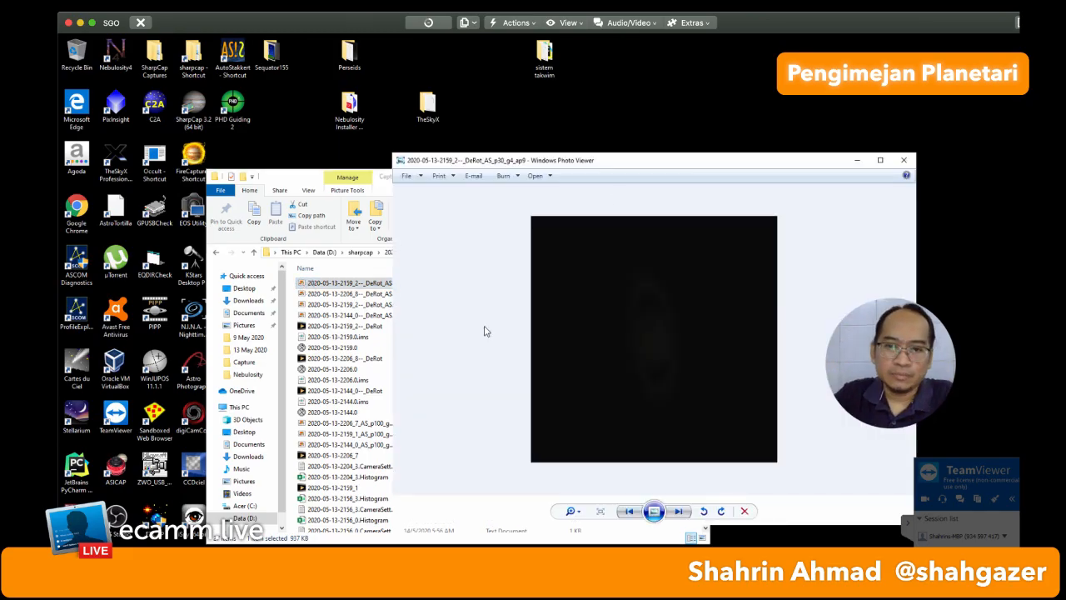
drag(632, 163, 419, 92)
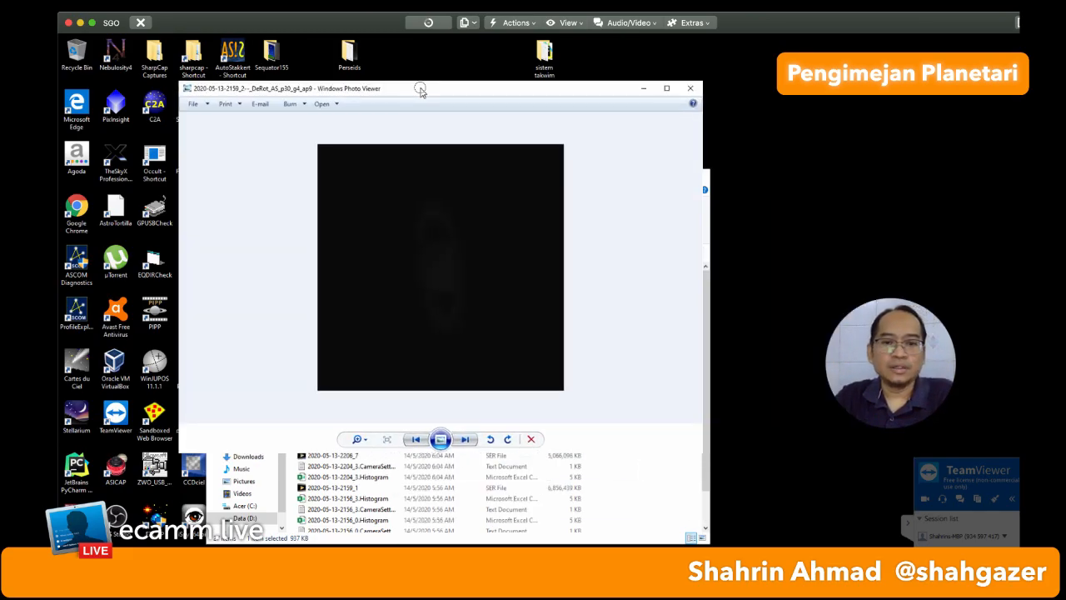
click(364, 439)
drag(369, 441, 372, 429)
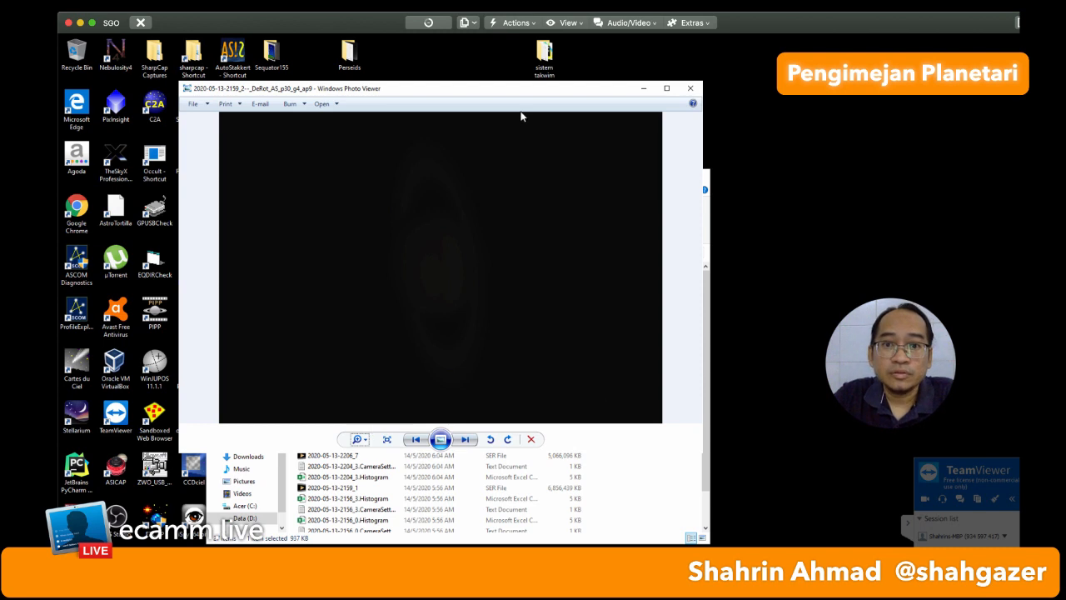
- Set the TeamViewer remote session's display quality to Optimize quality
click(528, 25)
click(569, 23)
click(569, 23)
mouse_move(637, 38)
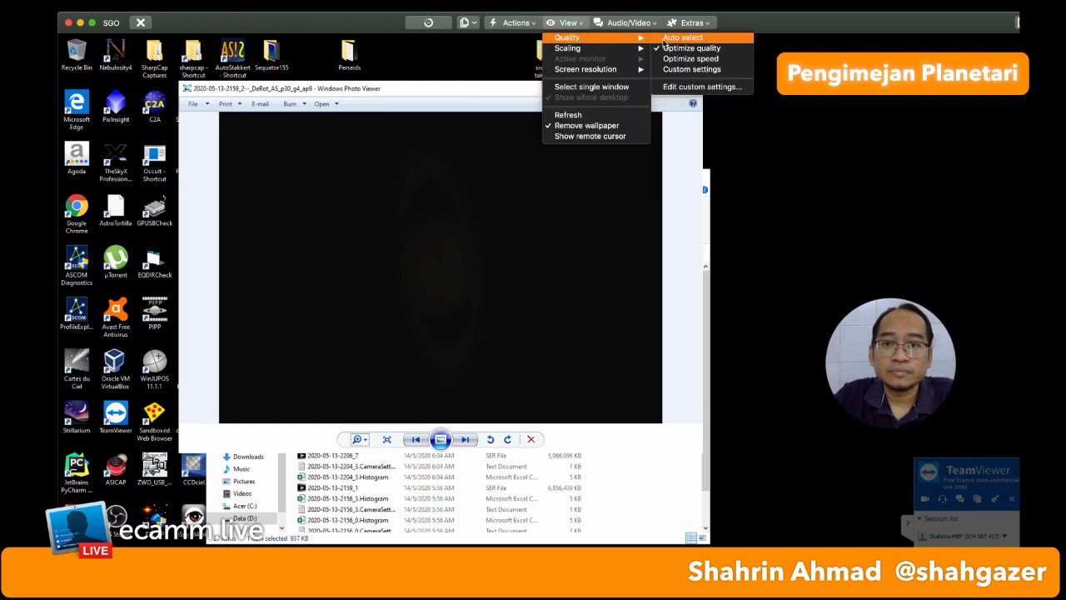
click(669, 50)
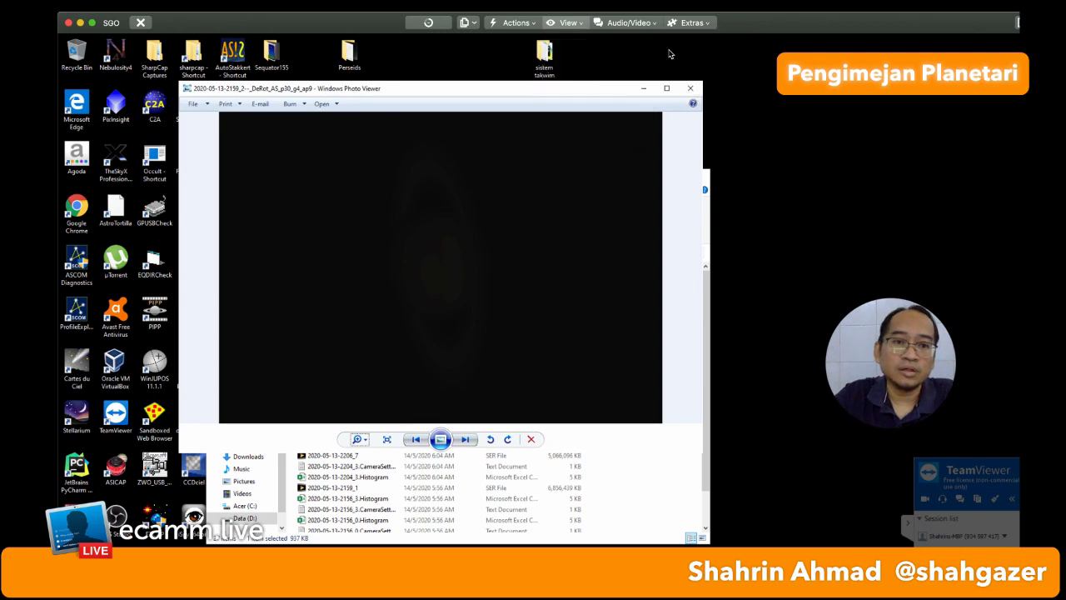
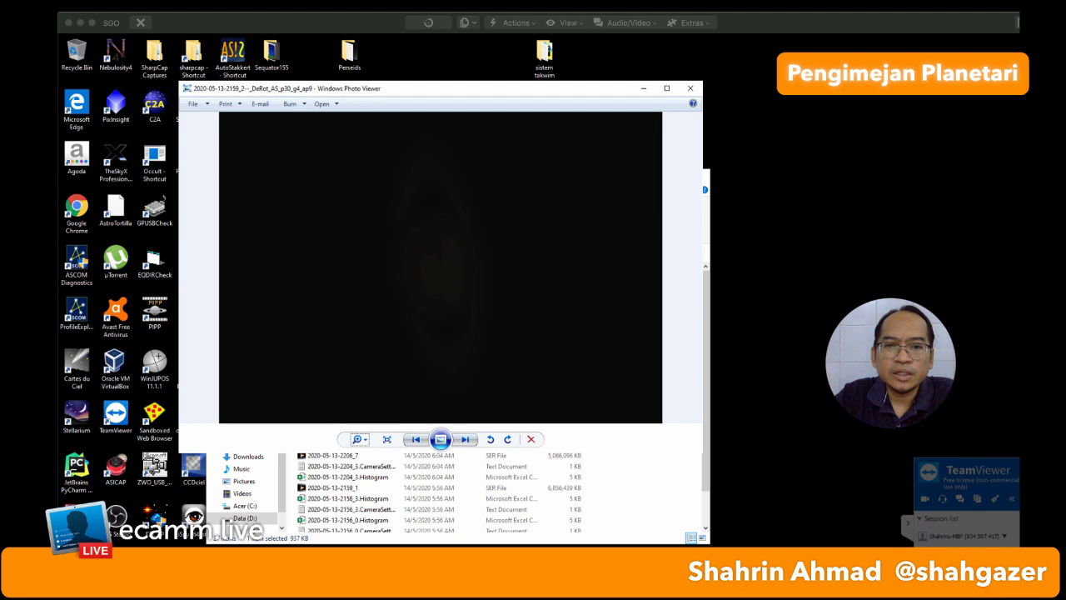
key(super+Tab)
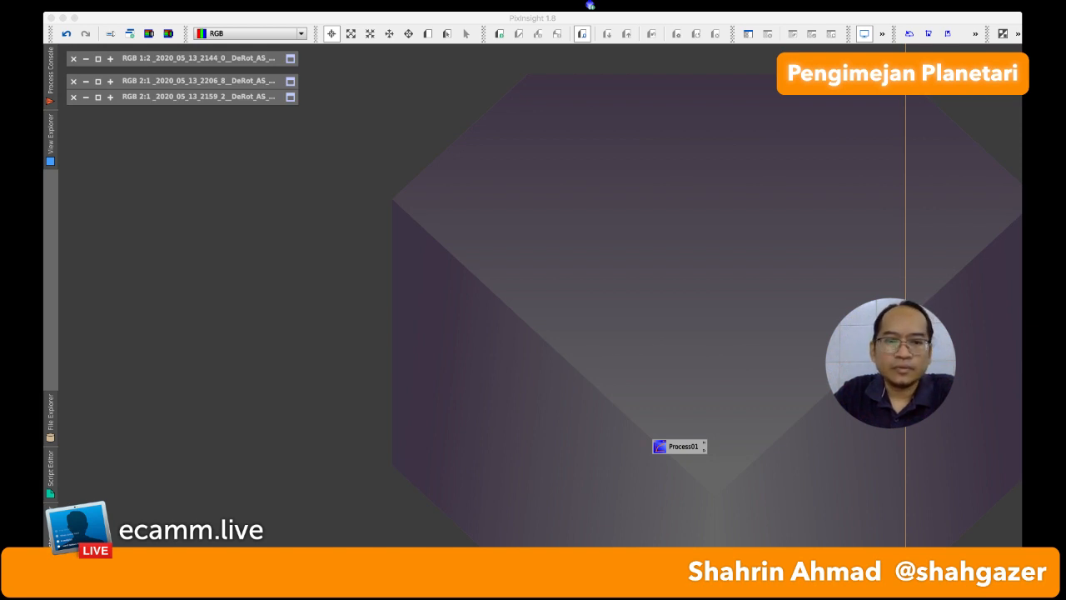
click(151, 215)
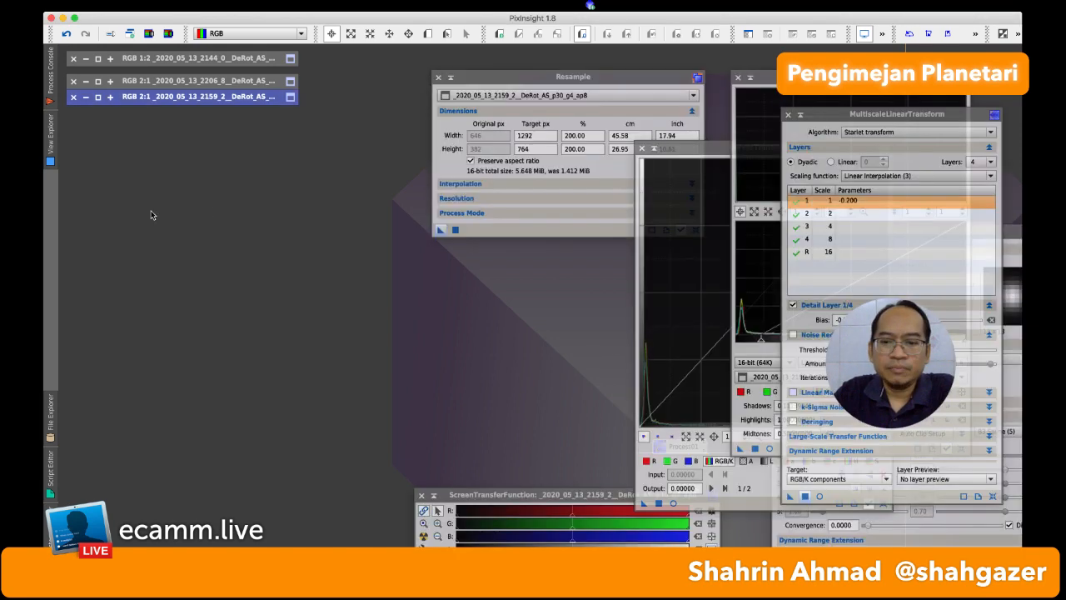
double_click(215, 210)
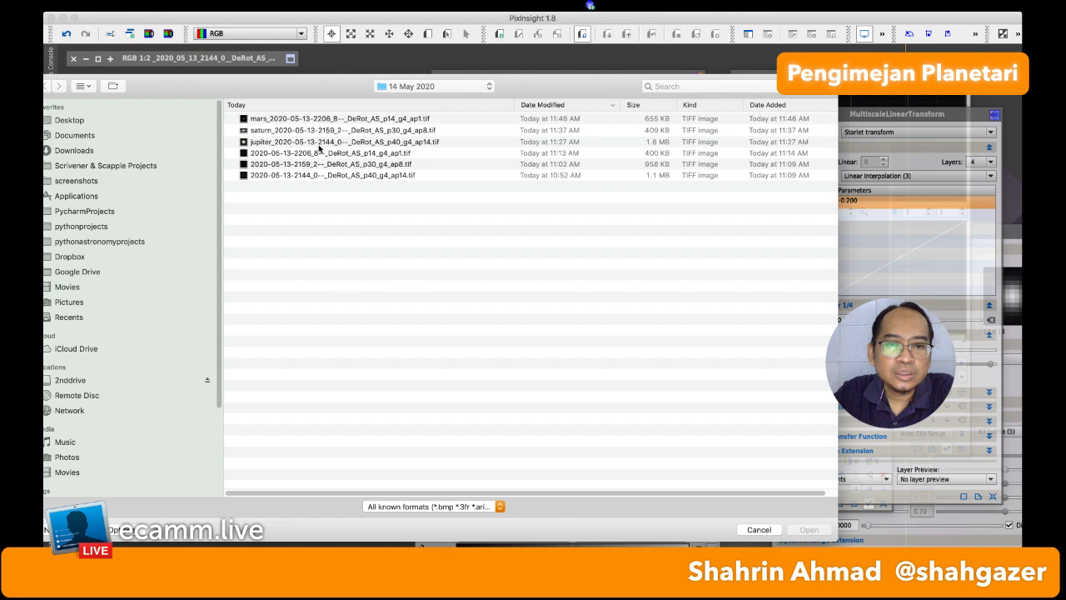
double_click(303, 174)
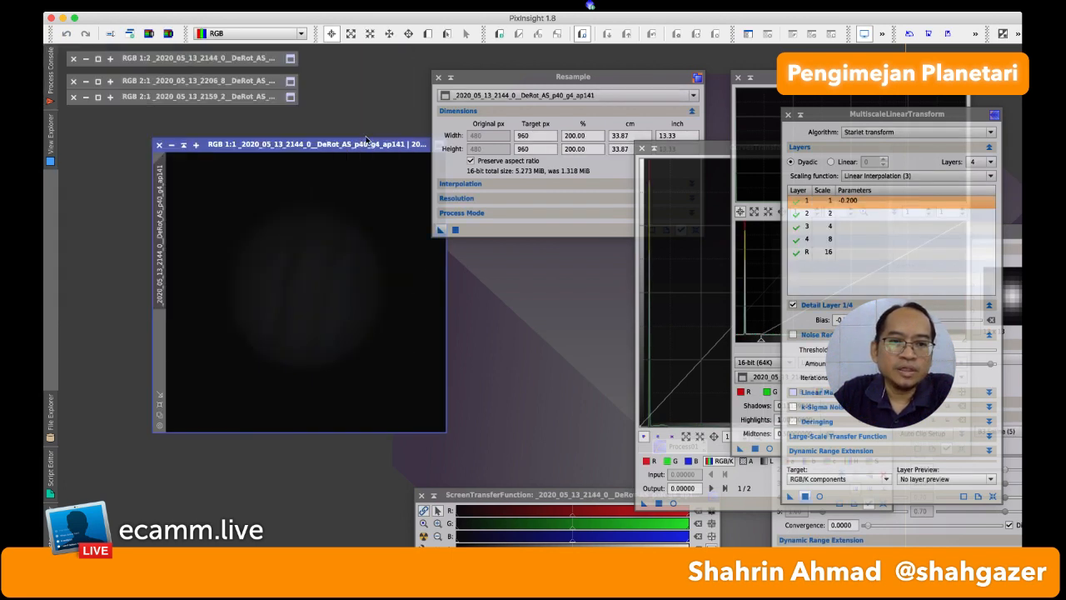
drag(336, 139, 250, 120)
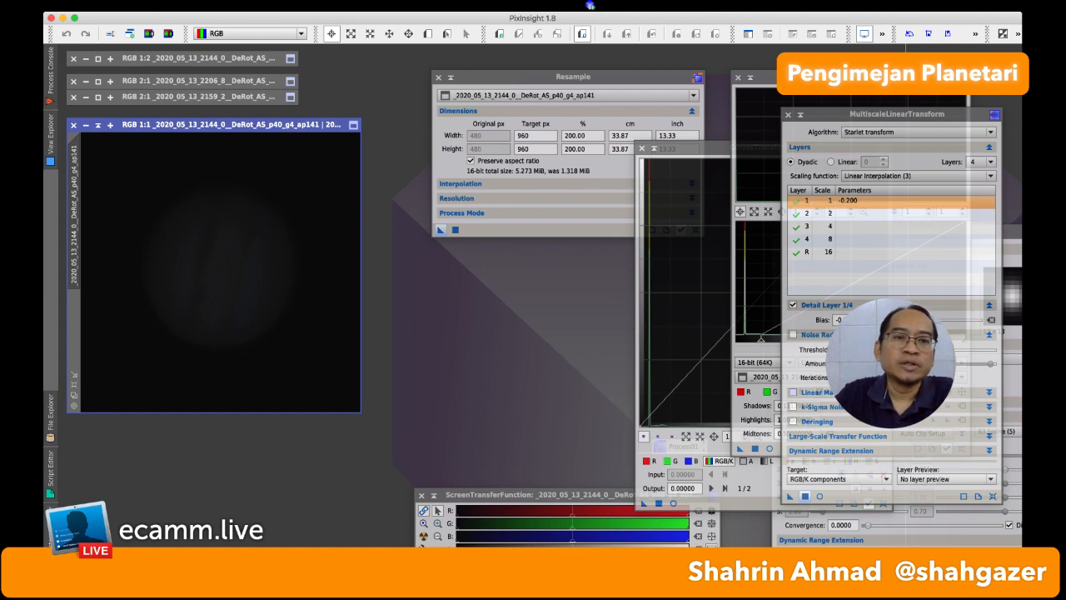
- Create a tall, narrow preview over the empty background to the right of Jupiter's disc
click(259, 5)
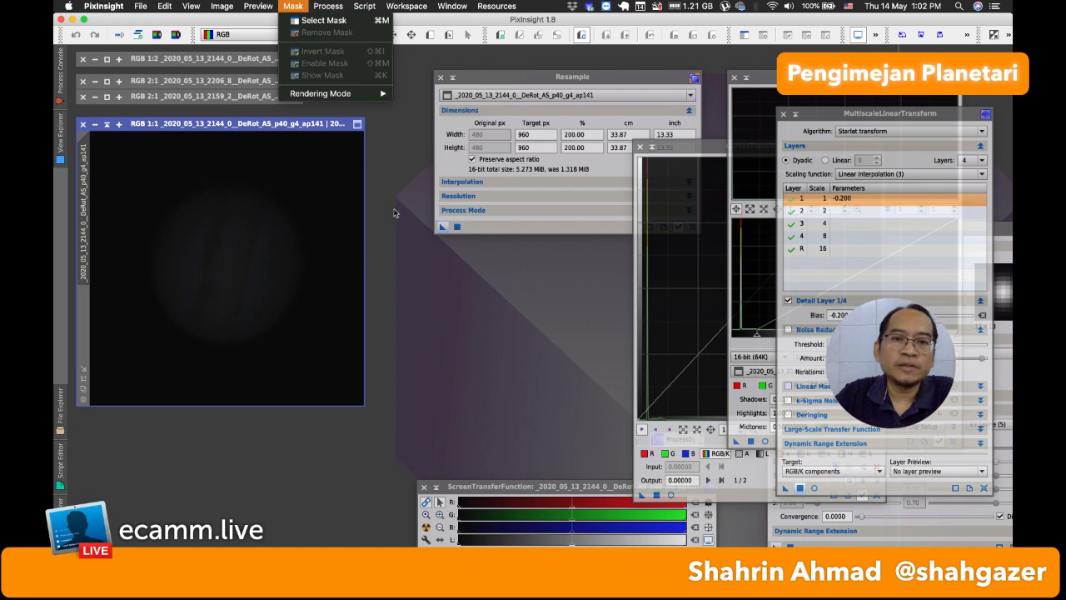
mouse_move(329, 7)
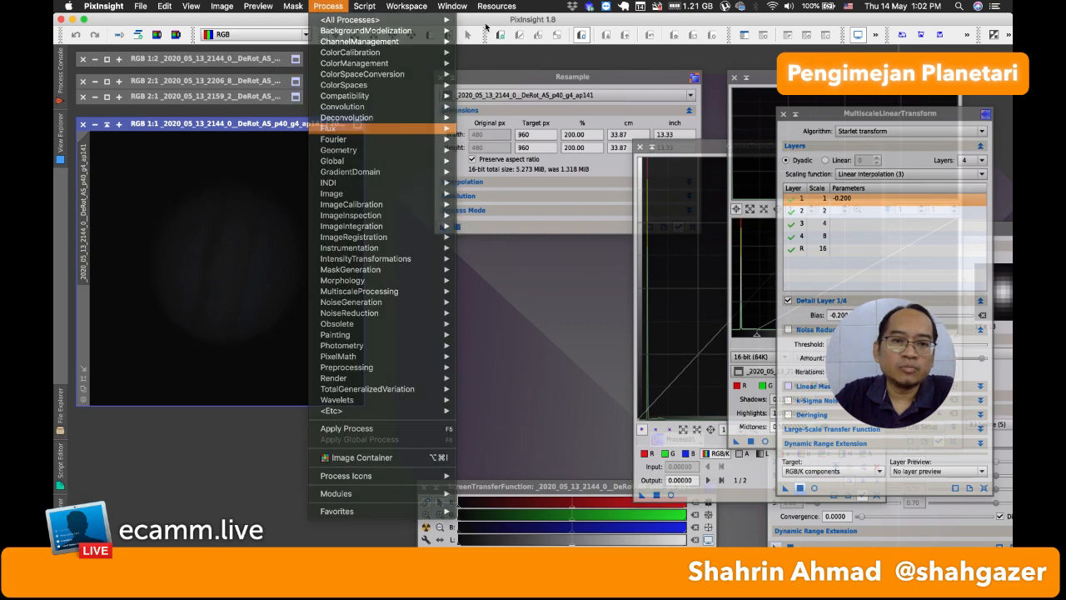
click(485, 32)
click(428, 34)
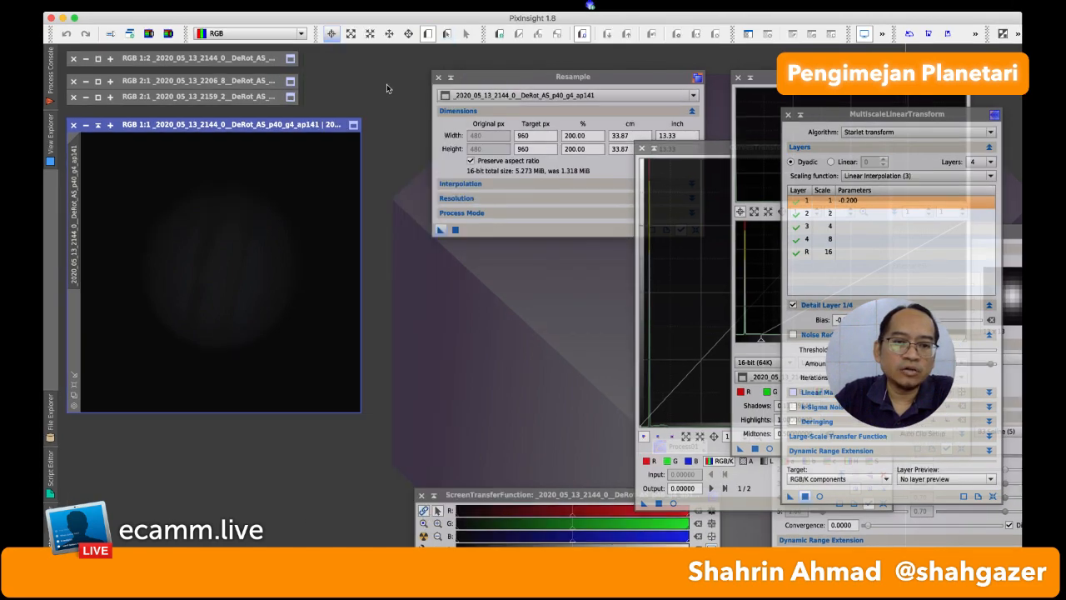
drag(317, 198, 355, 408)
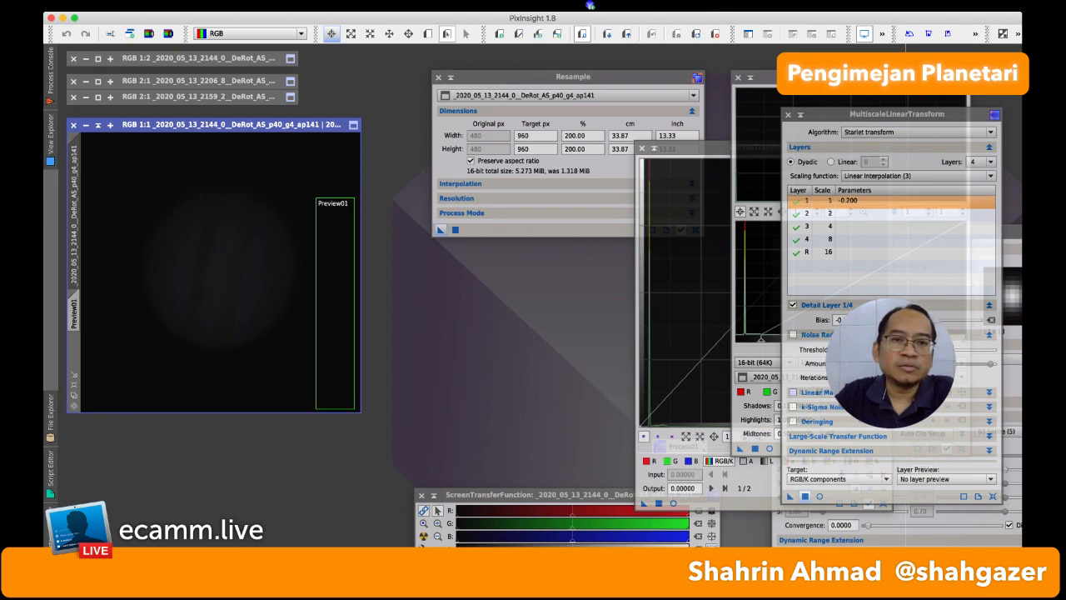
- Open the BackgroundNeutralization process and set its reference image to the Jupiter image's Preview01
click(328, 6)
mouse_move(367, 45)
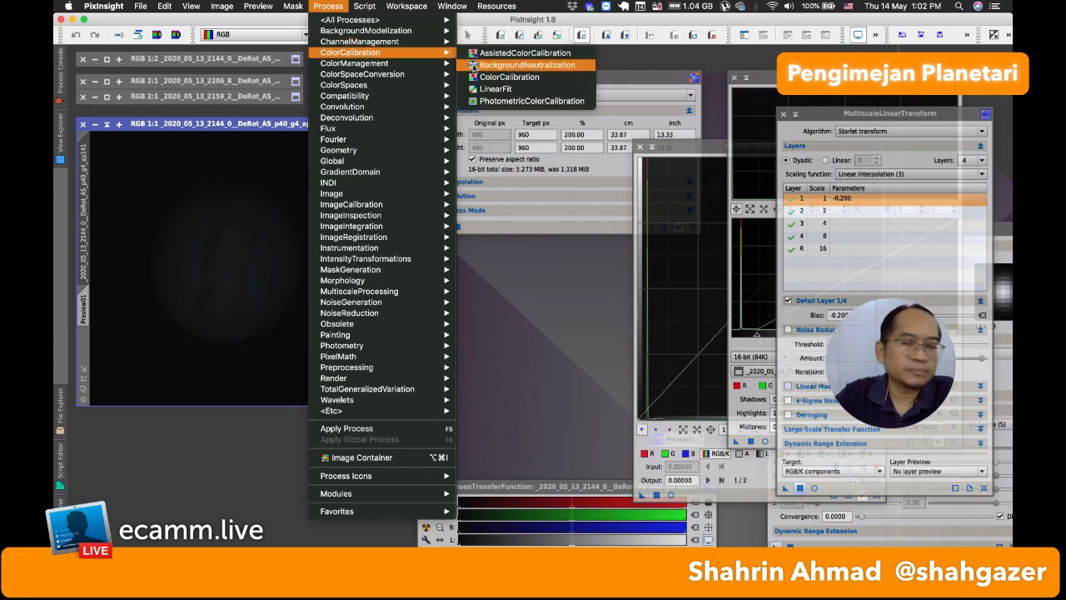
click(471, 64)
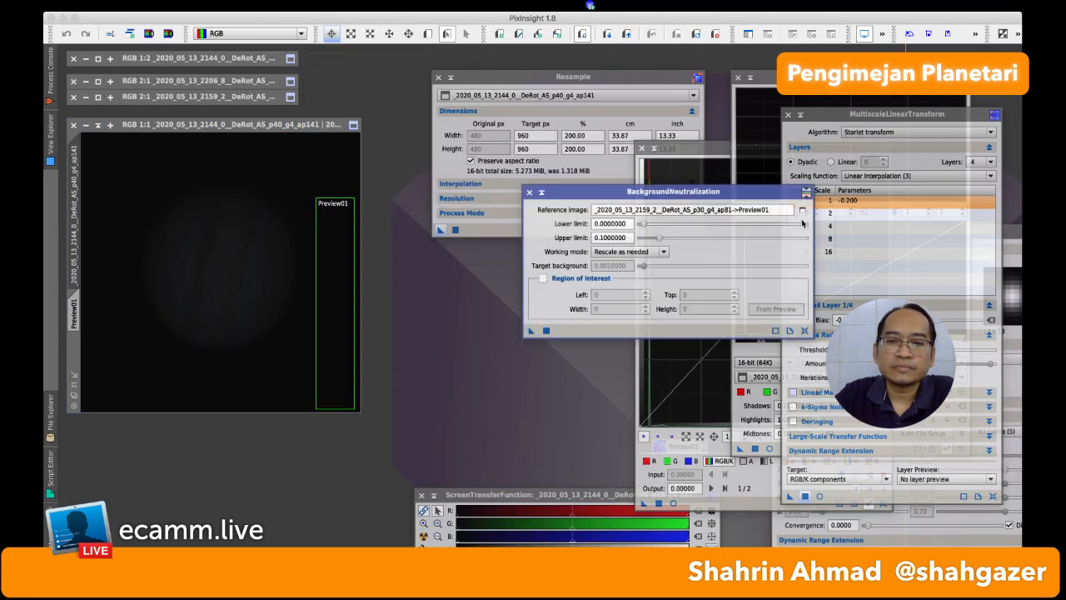
click(802, 210)
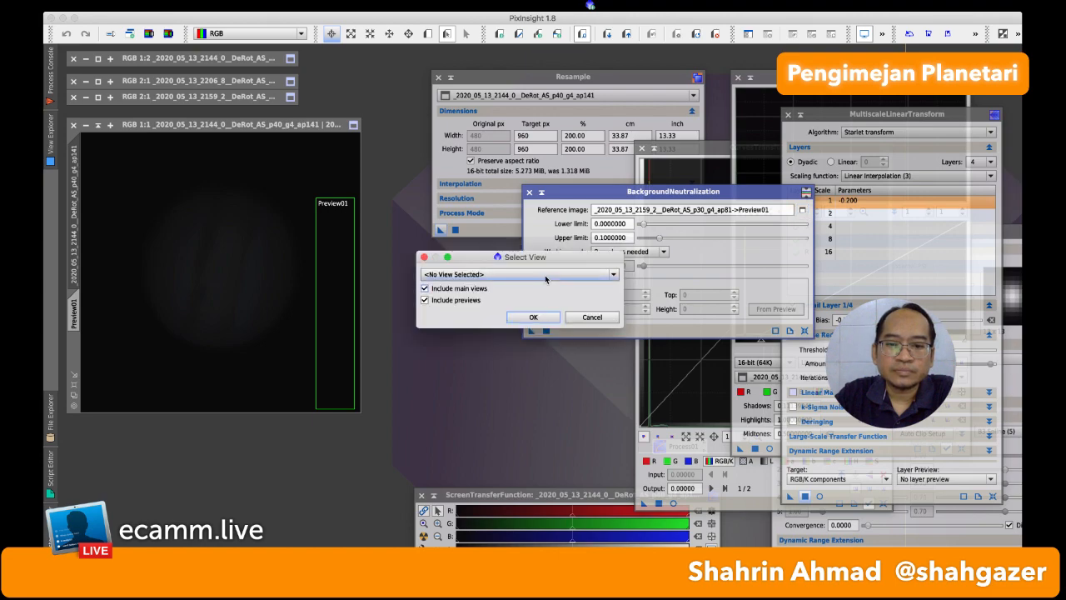
click(545, 275)
click(552, 324)
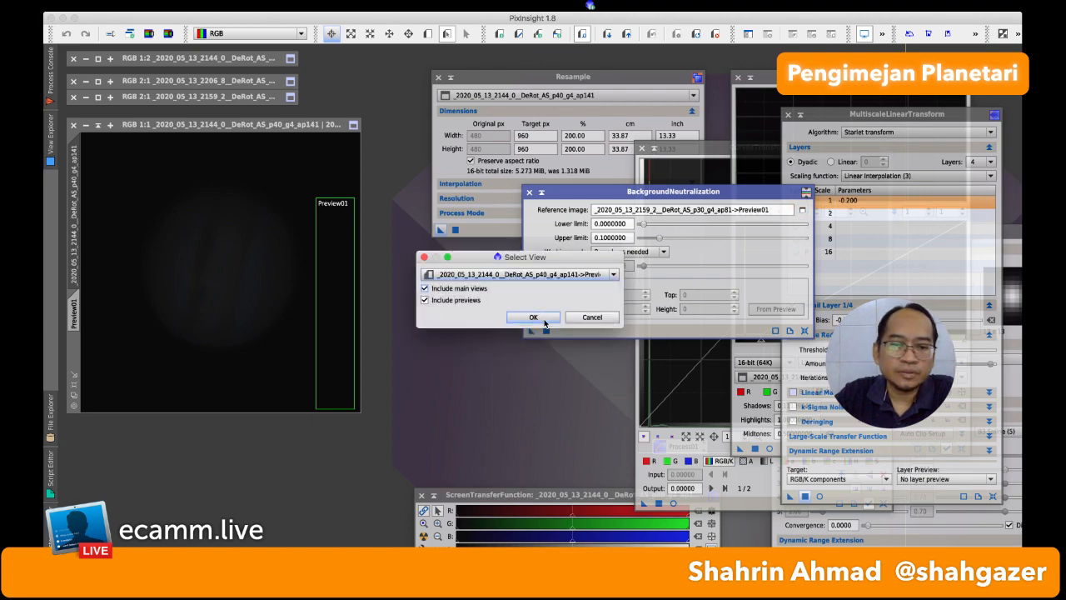
click(542, 318)
- Apply BackgroundNeutralization to the Jupiter image and close the process window
drag(533, 332, 288, 352)
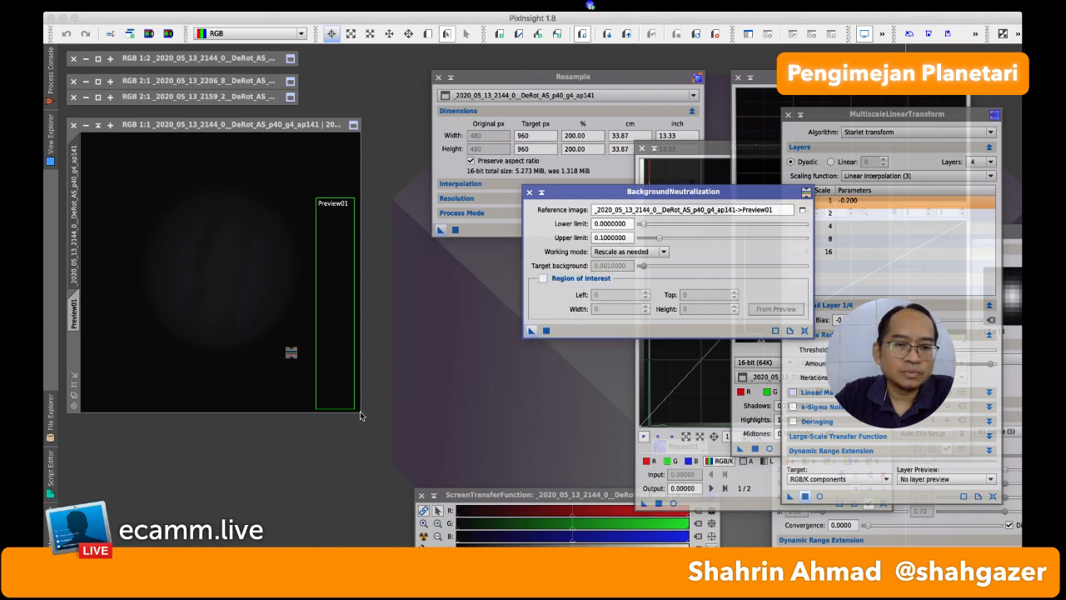
click(290, 353)
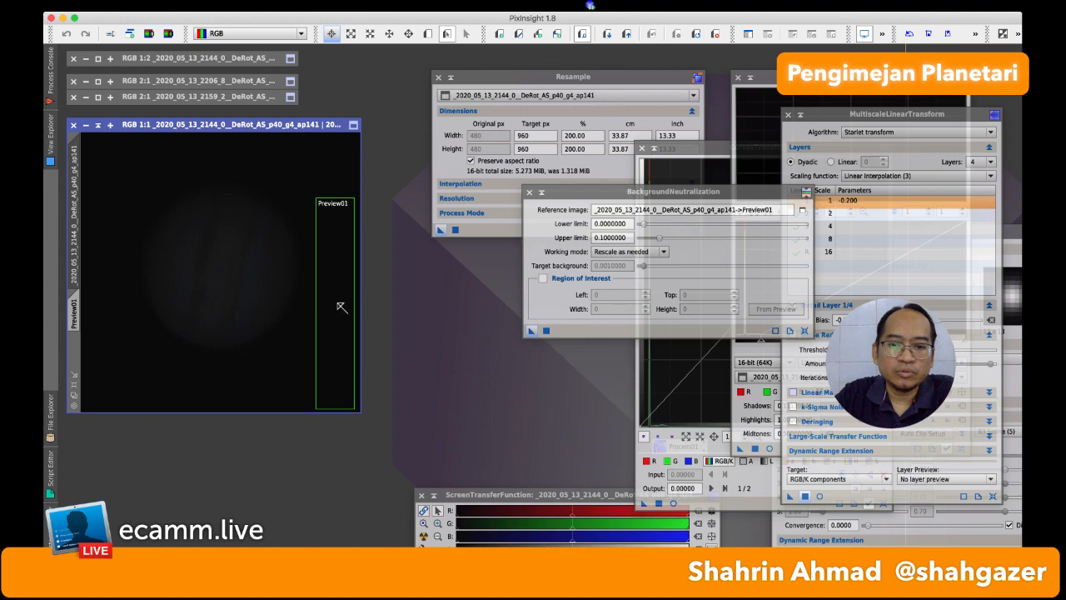
drag(531, 330, 224, 292)
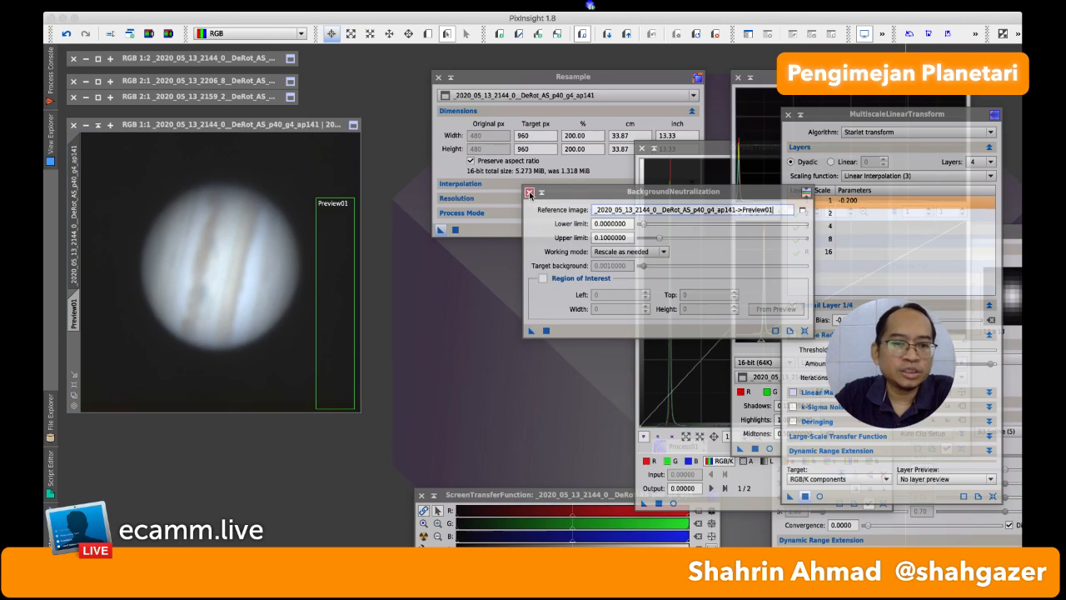
click(529, 193)
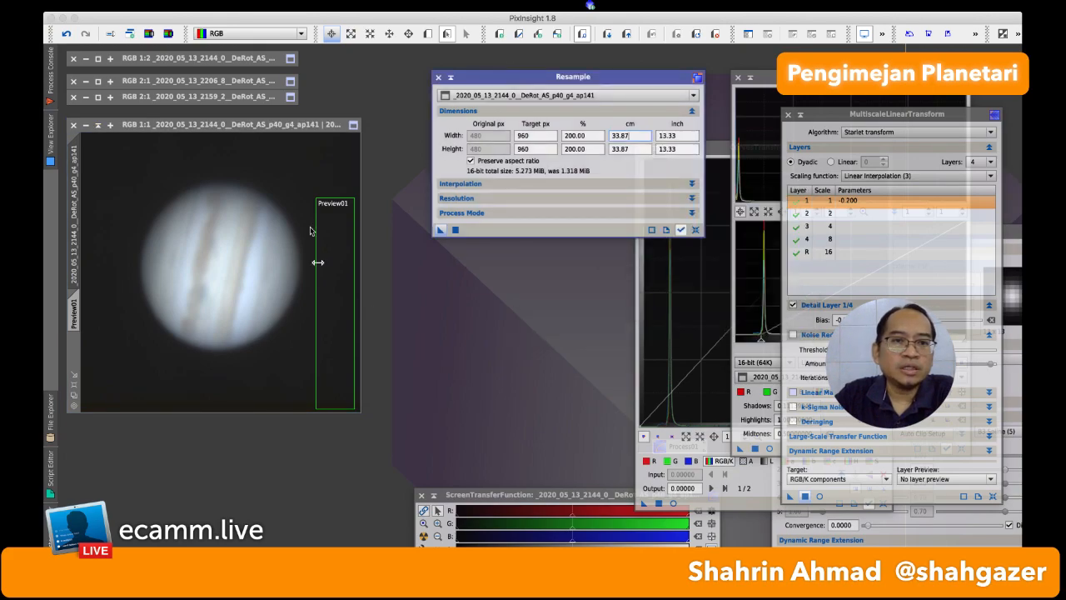
- Delete all previews from the Jupiter image and rotate the image 90 degrees clockwise
click(261, 6)
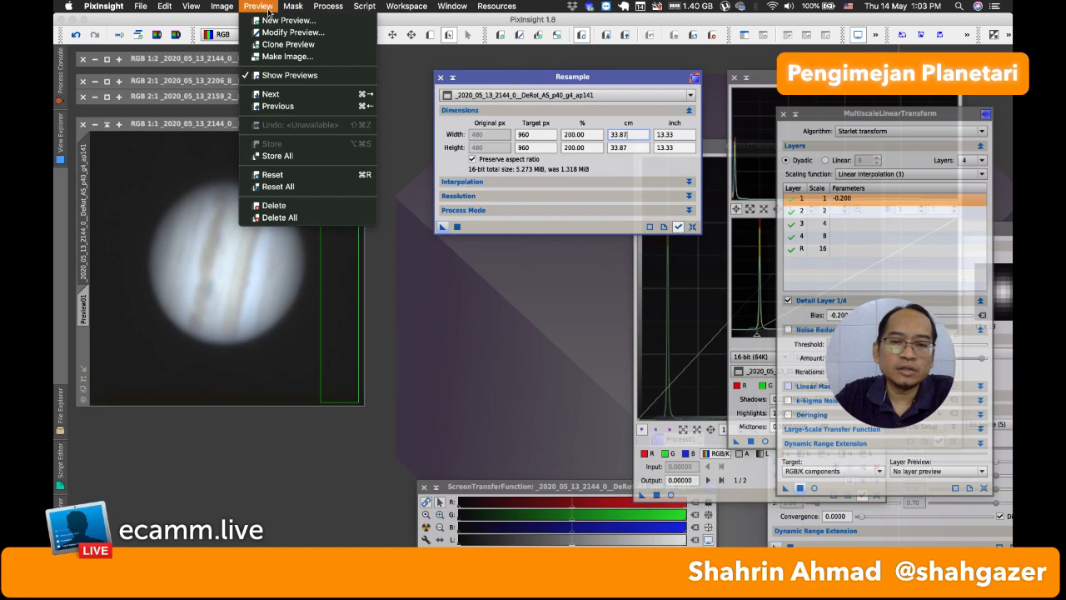
click(305, 218)
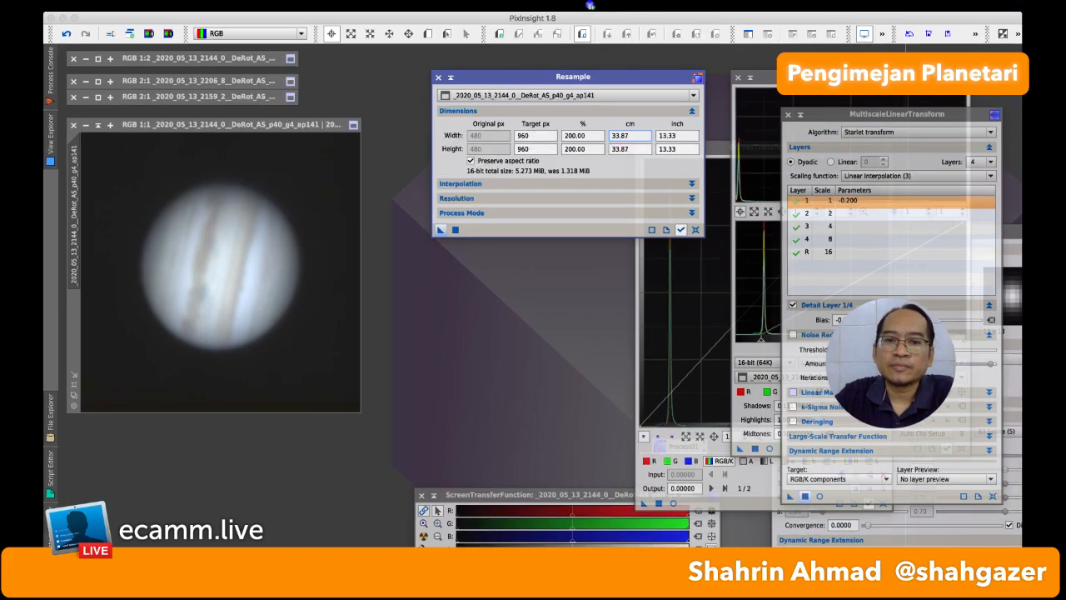
click(928, 35)
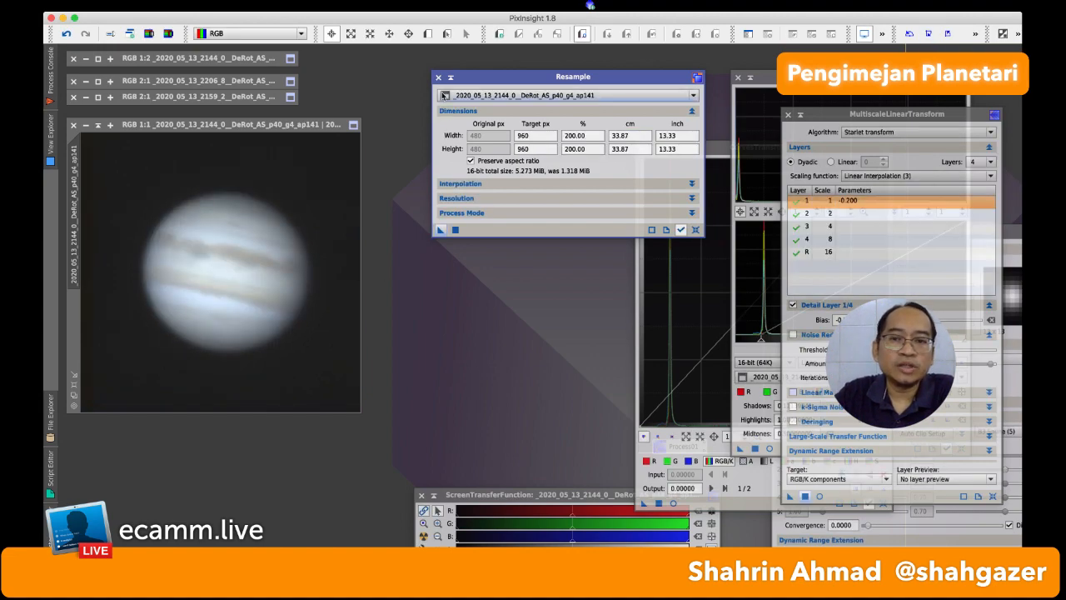
click(438, 77)
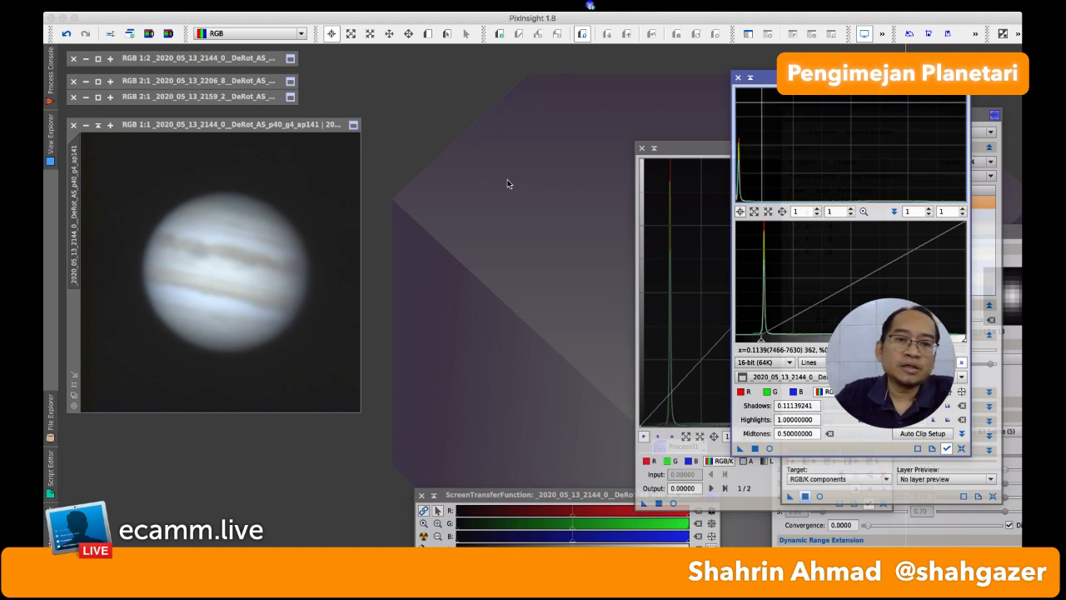
- Open the MultiscaleLinearTransform process for the Jupiter image and move its window next to the image
click(269, 132)
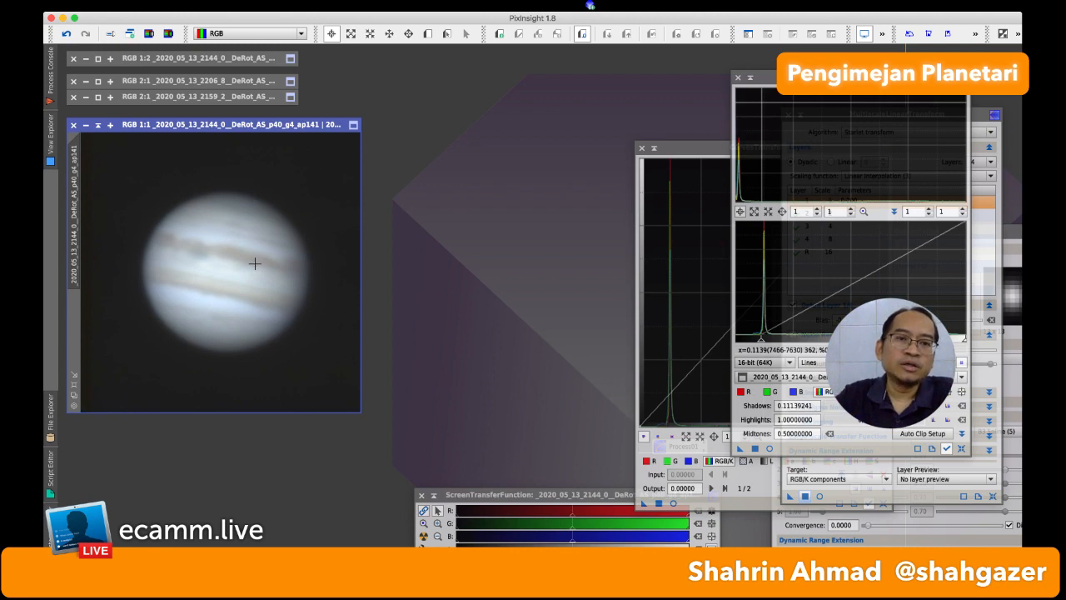
click(322, 8)
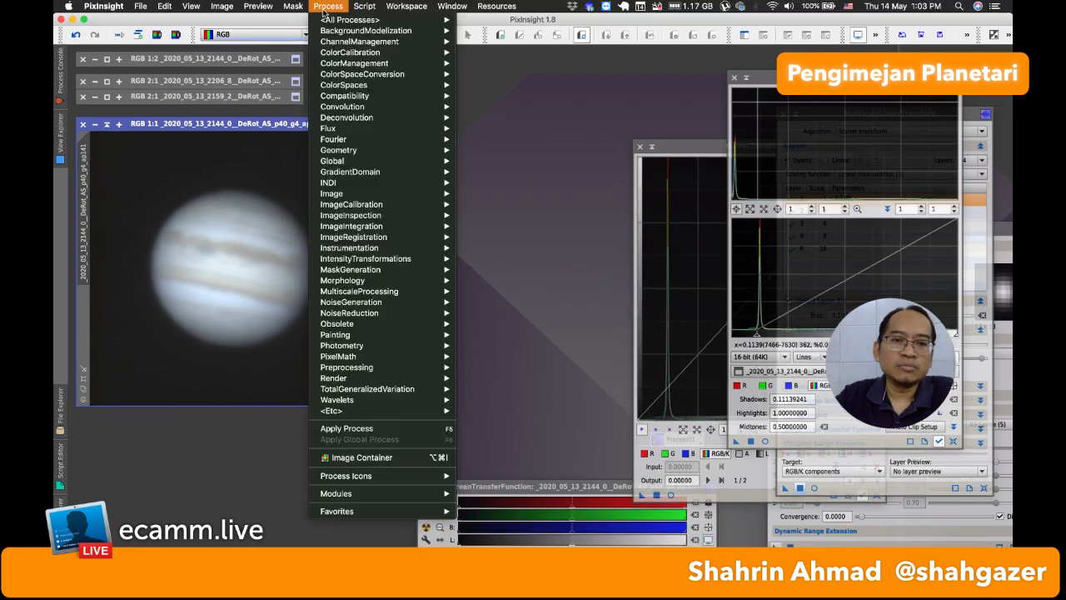
mouse_move(419, 227)
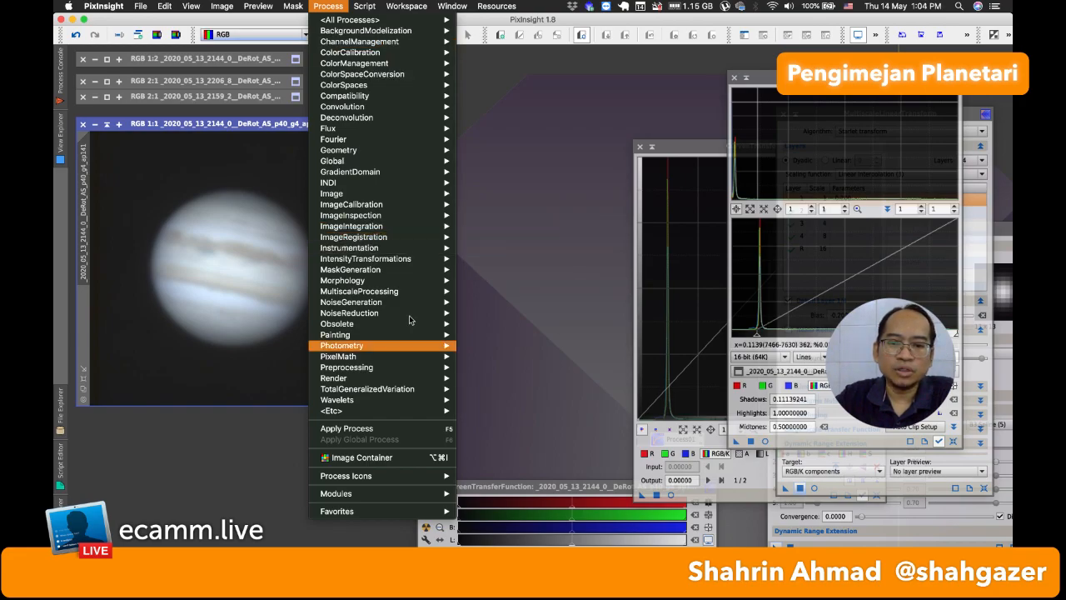
mouse_move(409, 317)
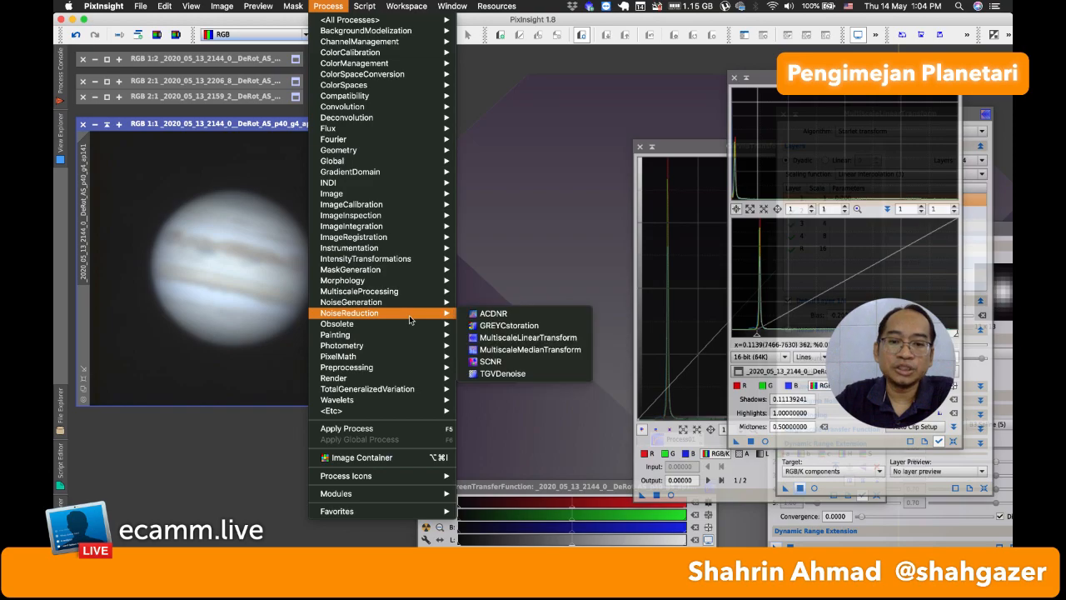
click(480, 341)
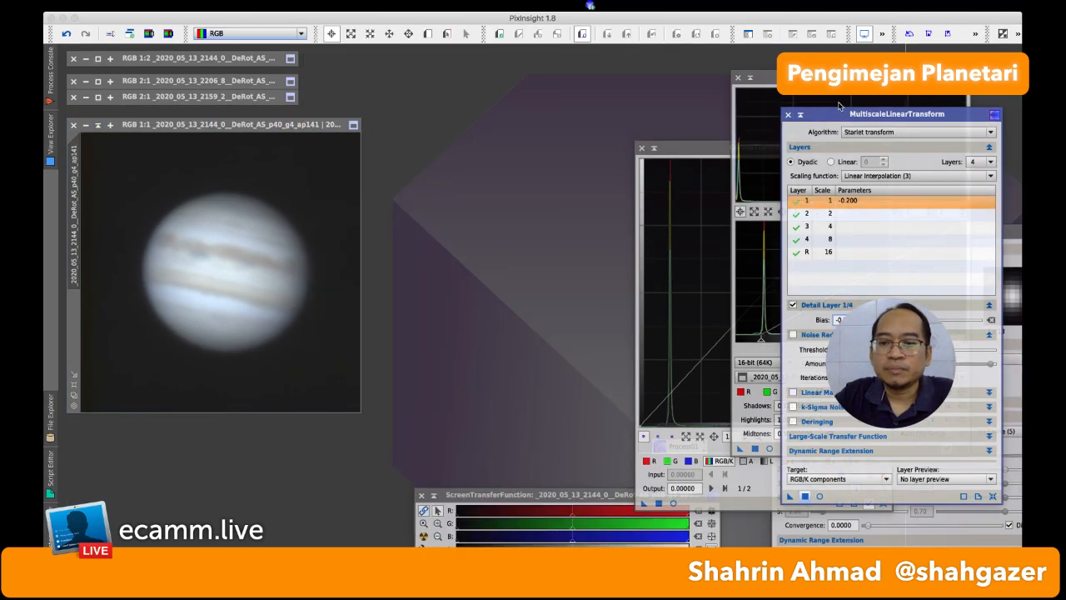
drag(819, 117, 587, 75)
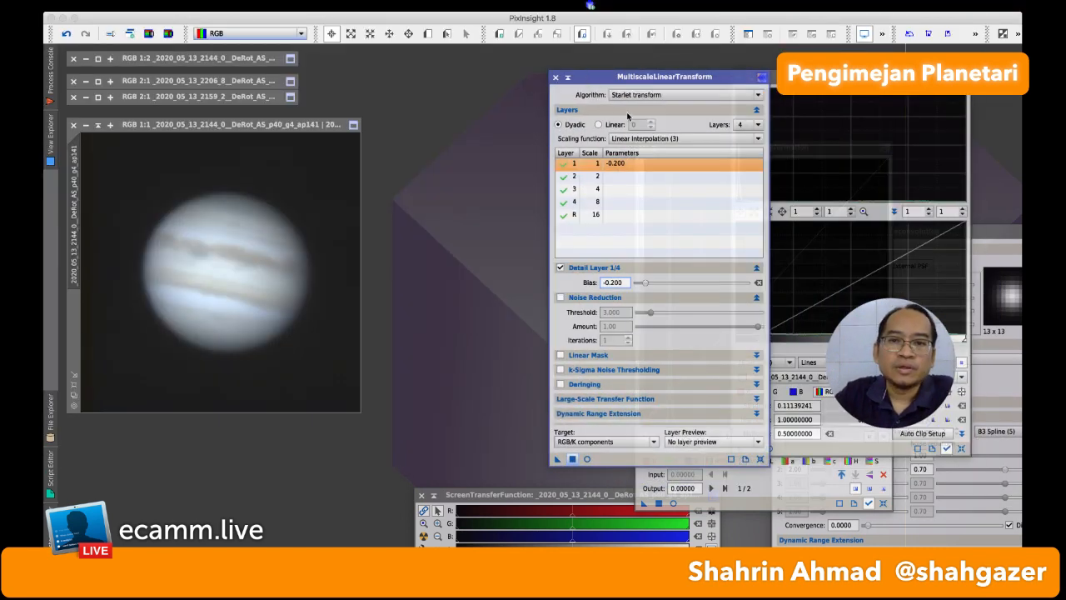
drag(599, 76, 598, 59)
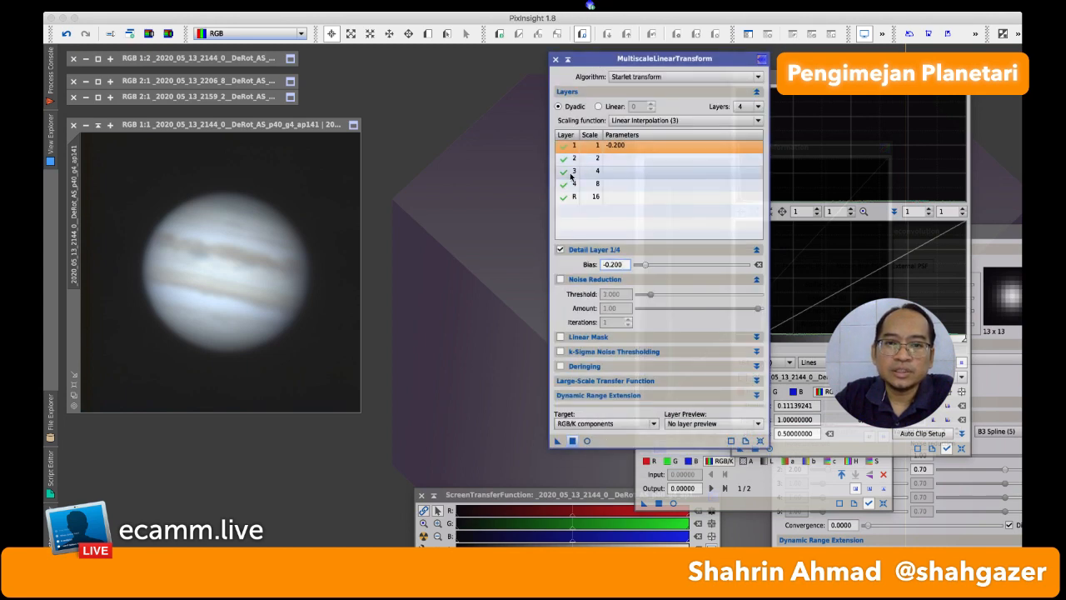
drag(597, 66, 557, 72)
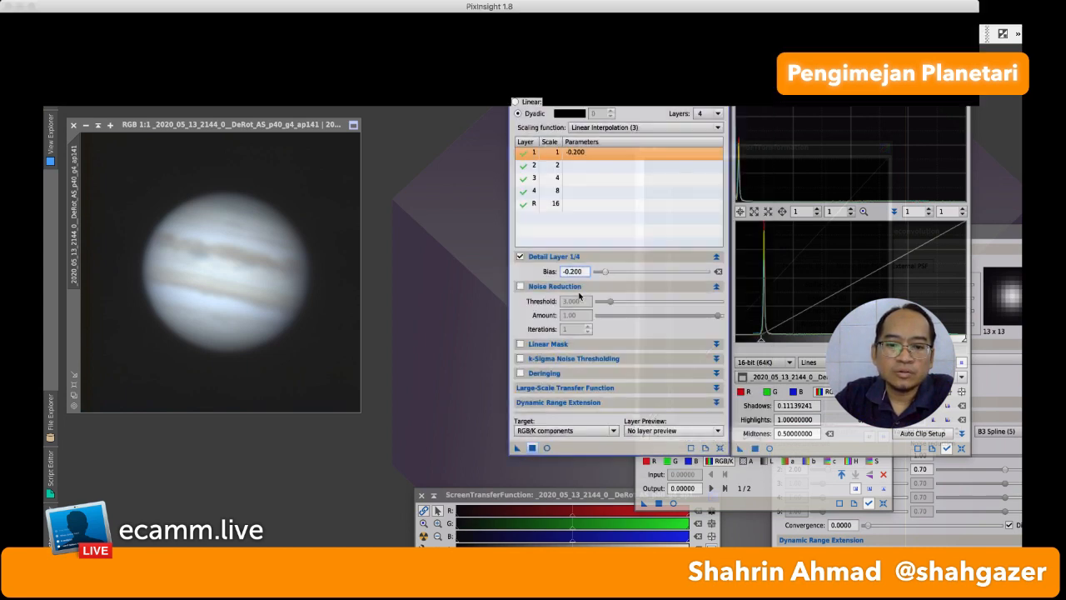
- Turn on the real-time preview of MultiscaleLinearTransform and reset the process parameters to their defaults
click(547, 448)
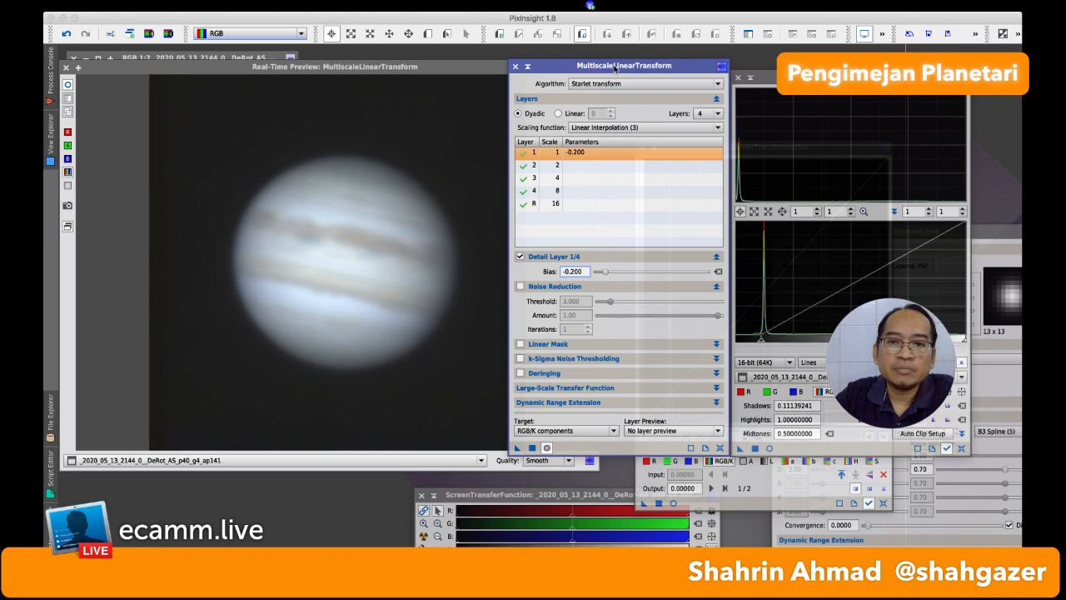
drag(615, 65, 617, 52)
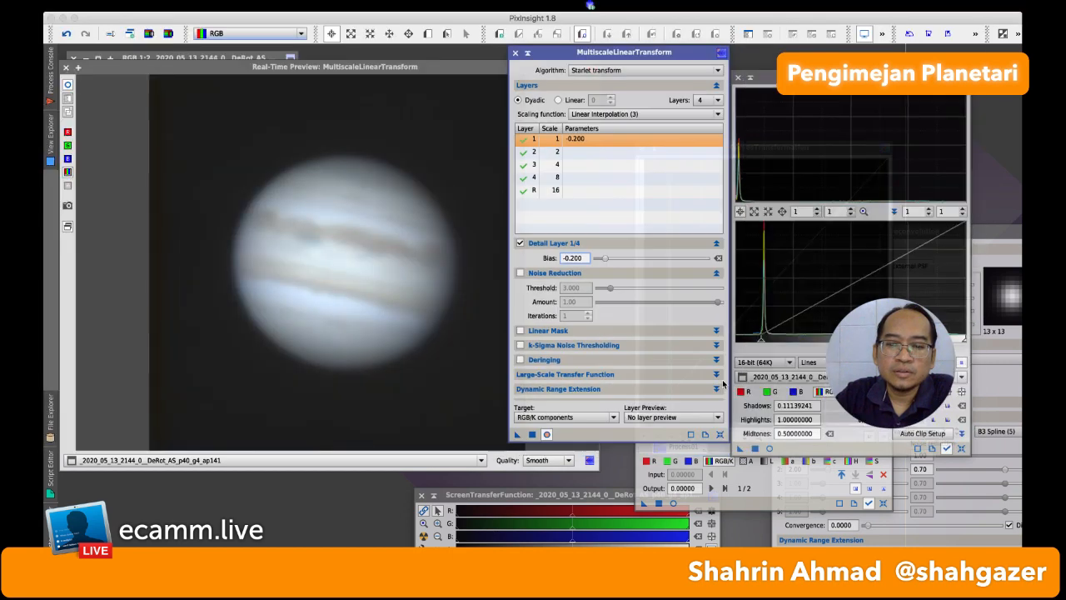
click(720, 435)
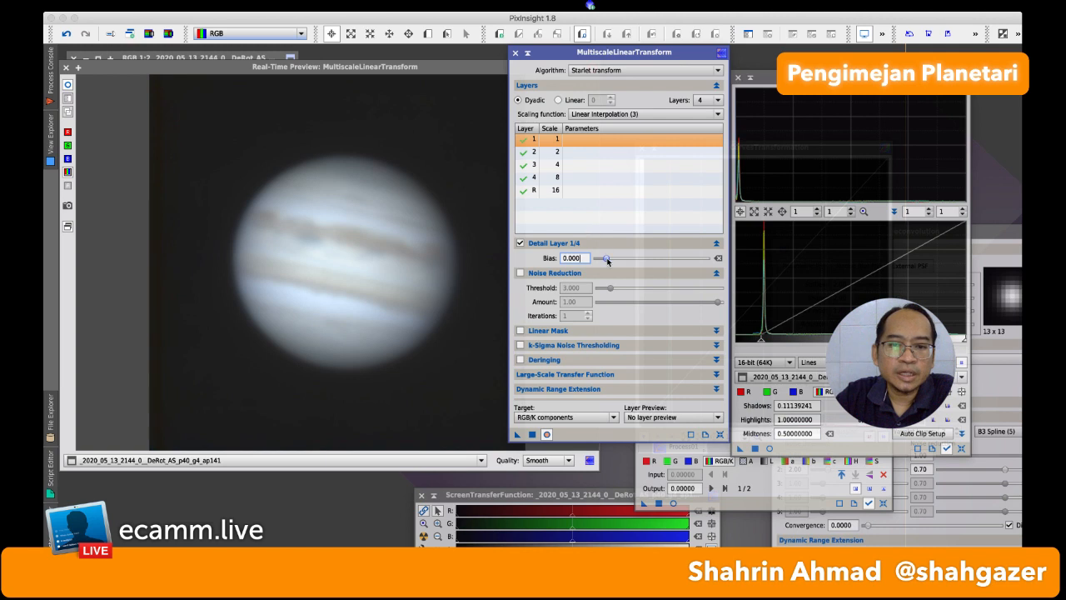
- Set the detail layer bias to 10.4 for layer 1 and 3.9 for layer 2 in MultiscaleLinearTransform
drag(606, 260, 652, 261)
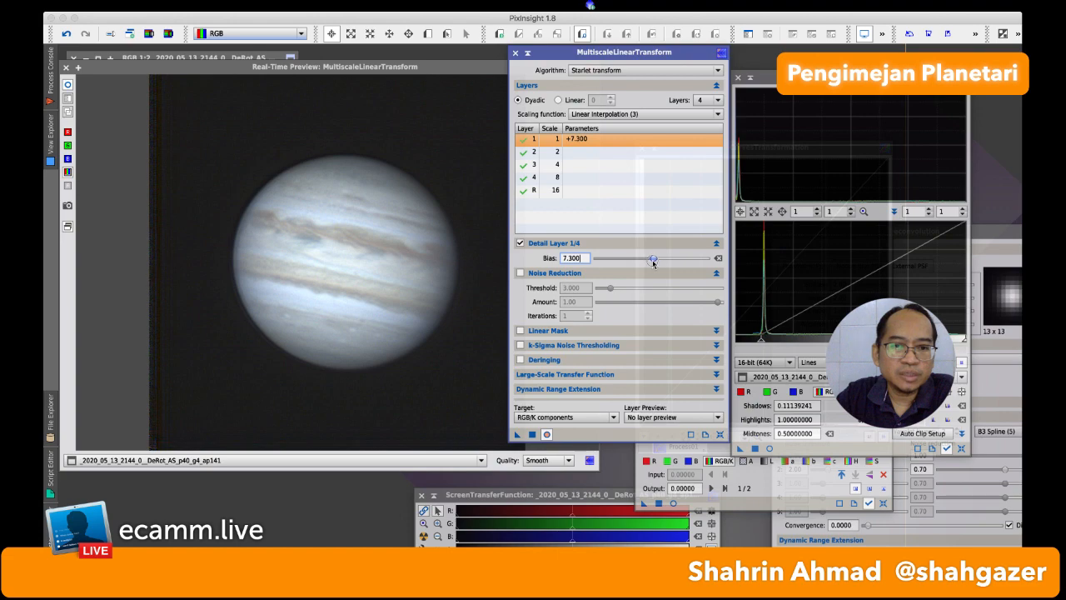
drag(661, 260, 674, 263)
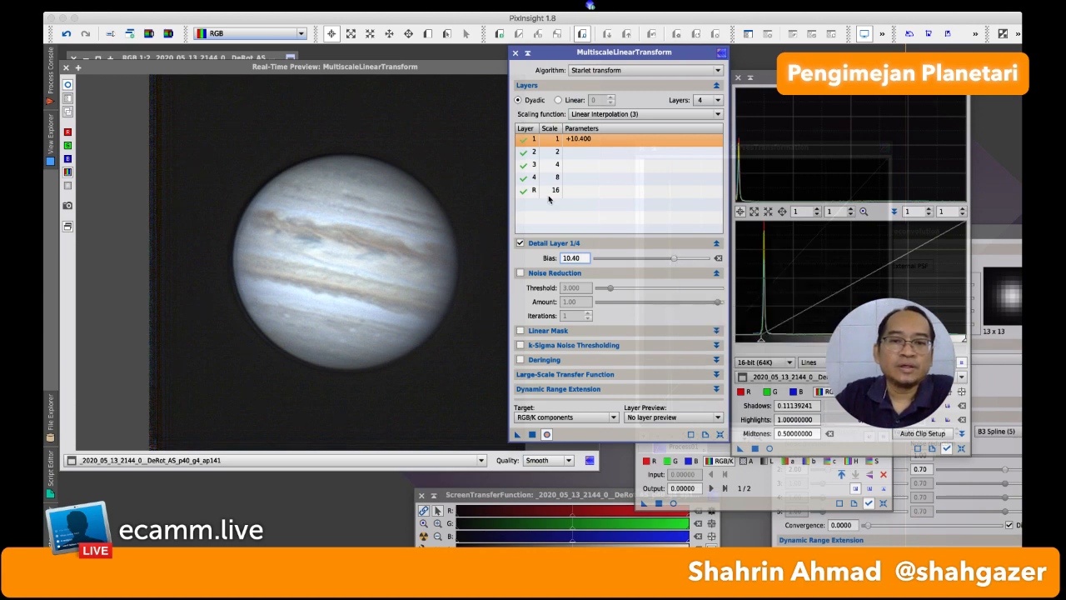
click(566, 153)
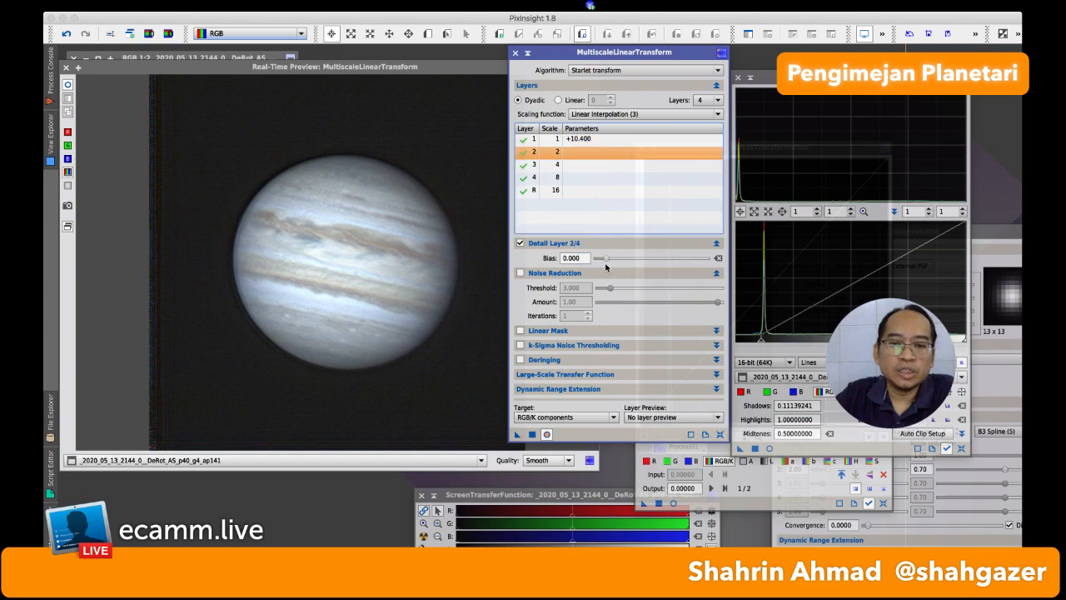
drag(606, 261, 631, 263)
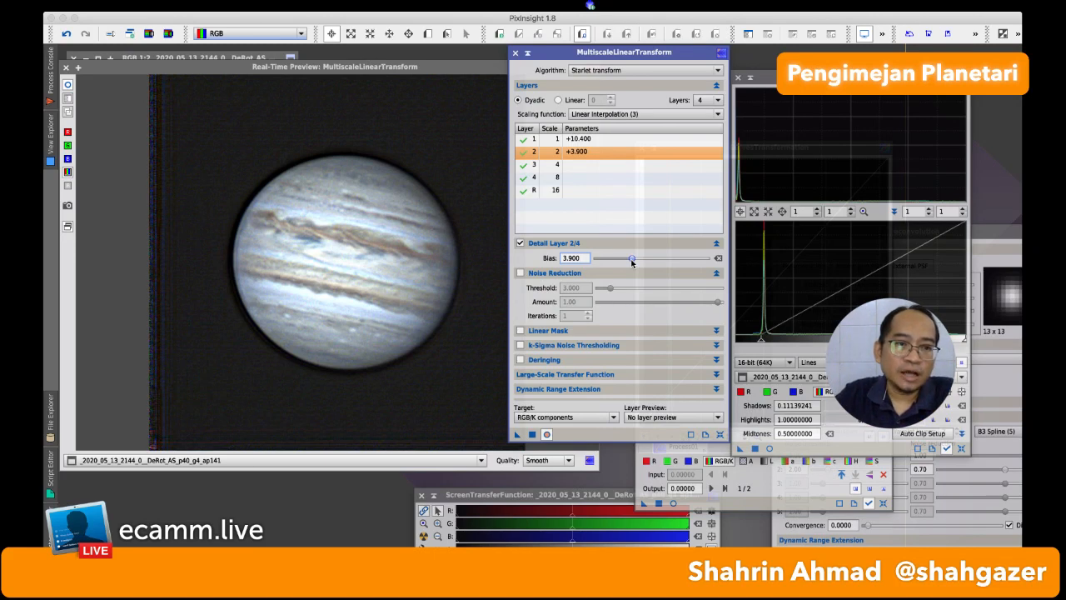
- Compare the preview with and without sharpening, apply MultiscaleLinearTransform to the Jupiter image and reset its parameters
click(68, 87)
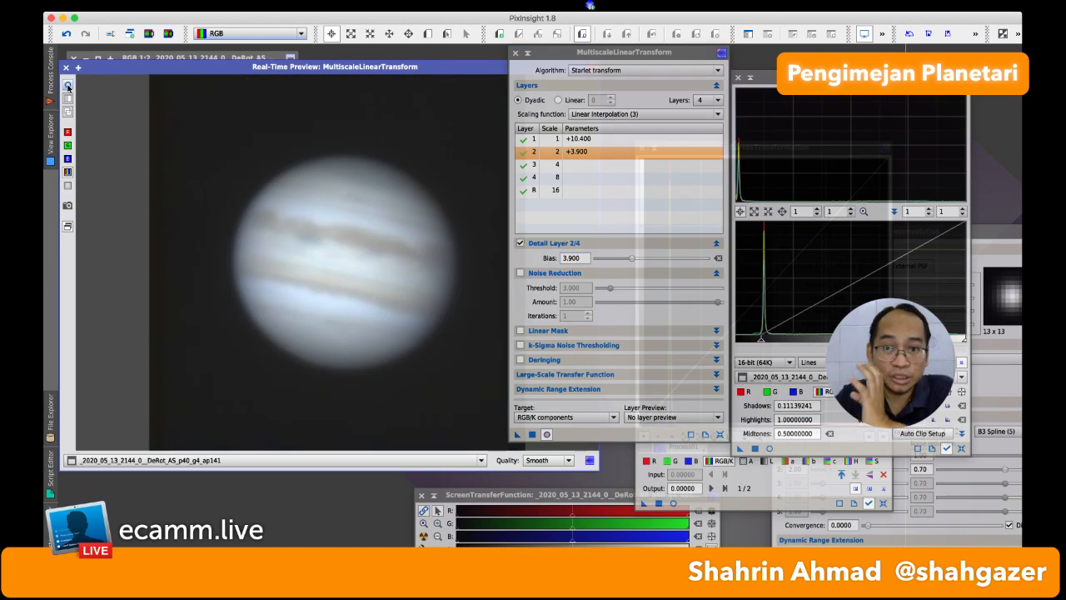
click(68, 86)
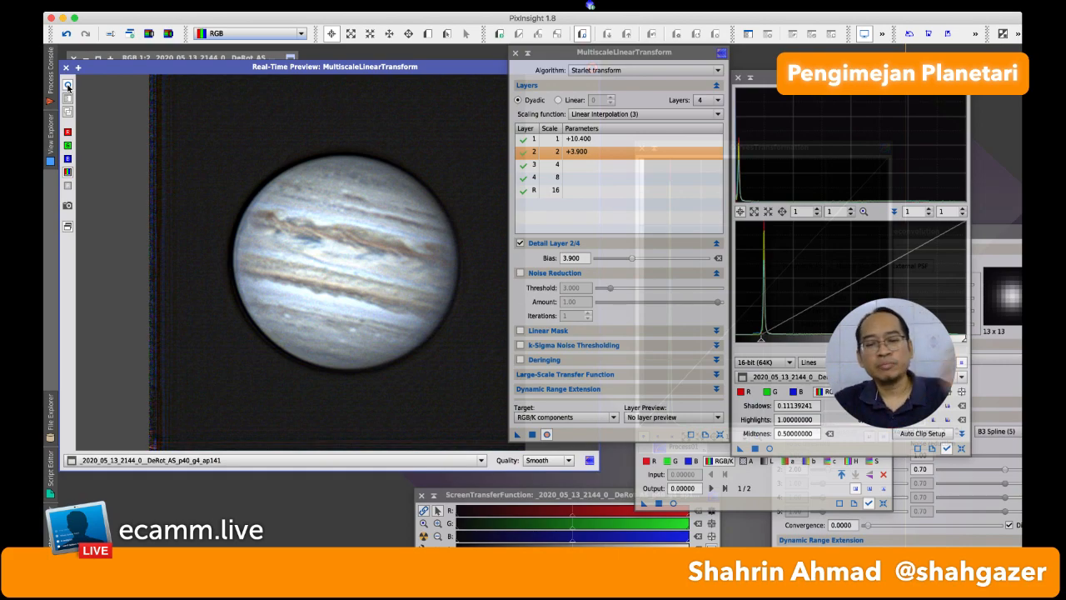
click(49, 81)
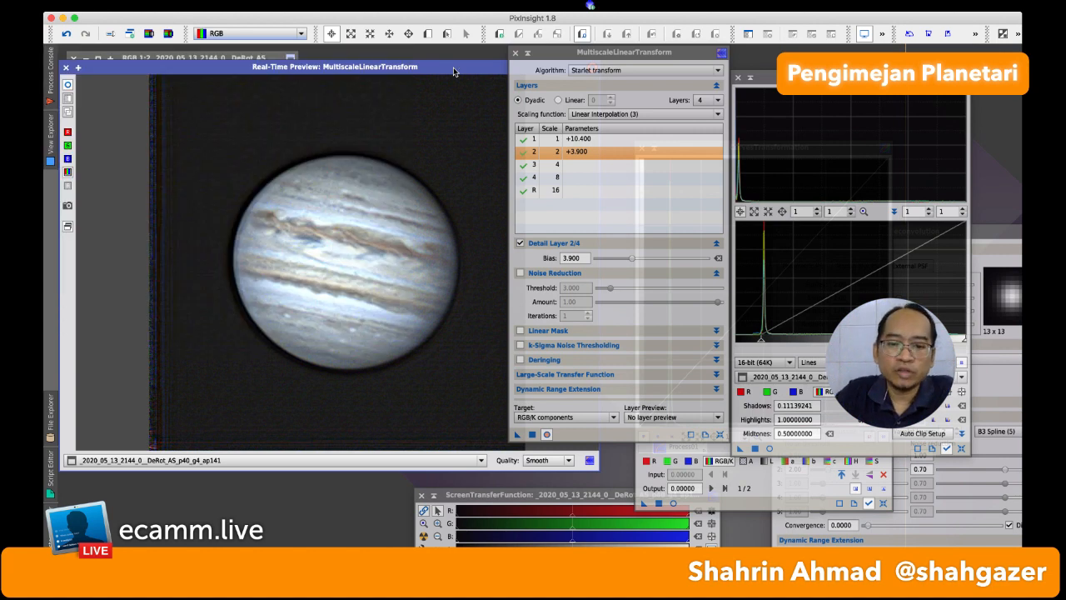
click(532, 434)
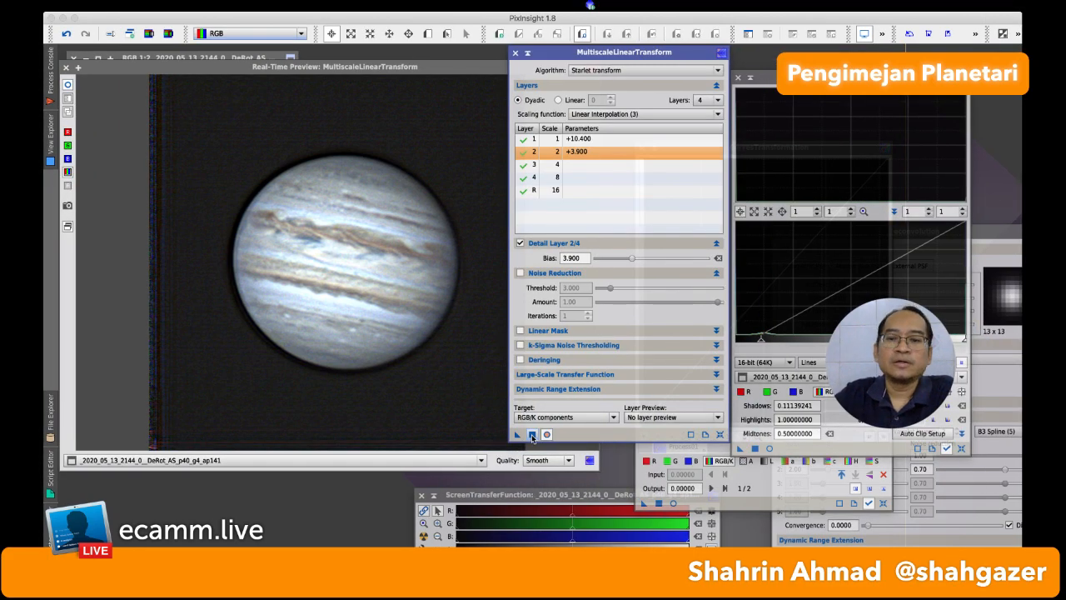
click(721, 434)
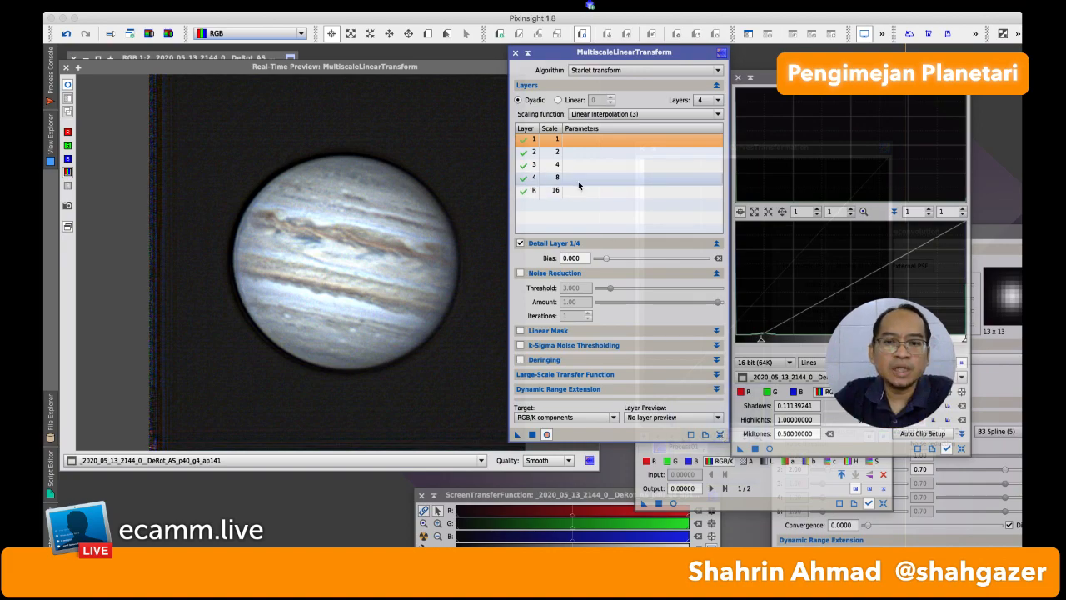
- Try layer 1 biases of 0.9 and -0.2 on the sharpened image and close the real-time preview without applying them
drag(606, 258, 612, 259)
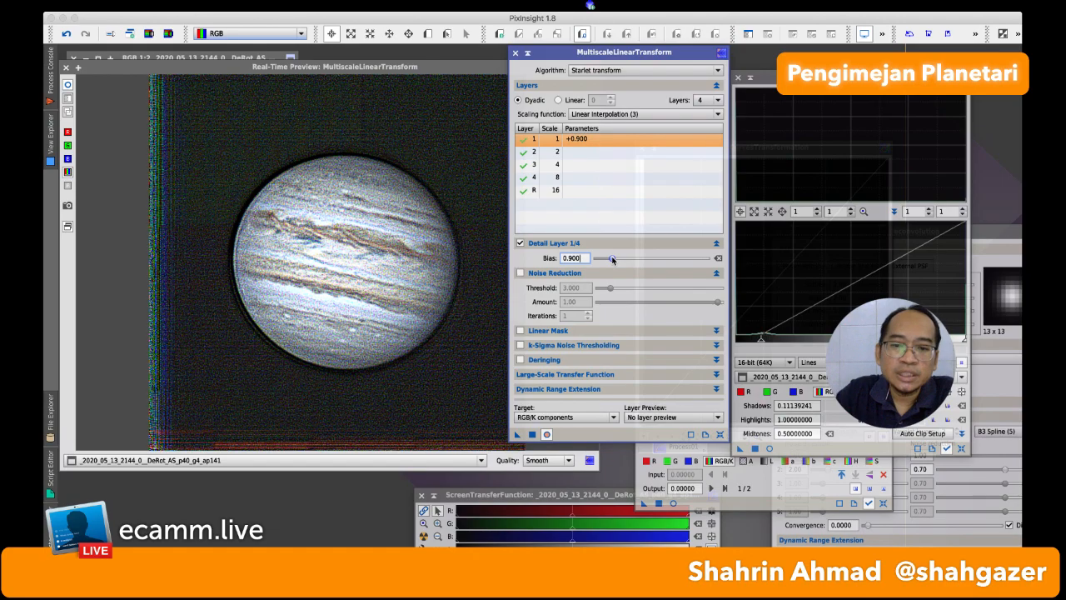
drag(612, 258, 606, 261)
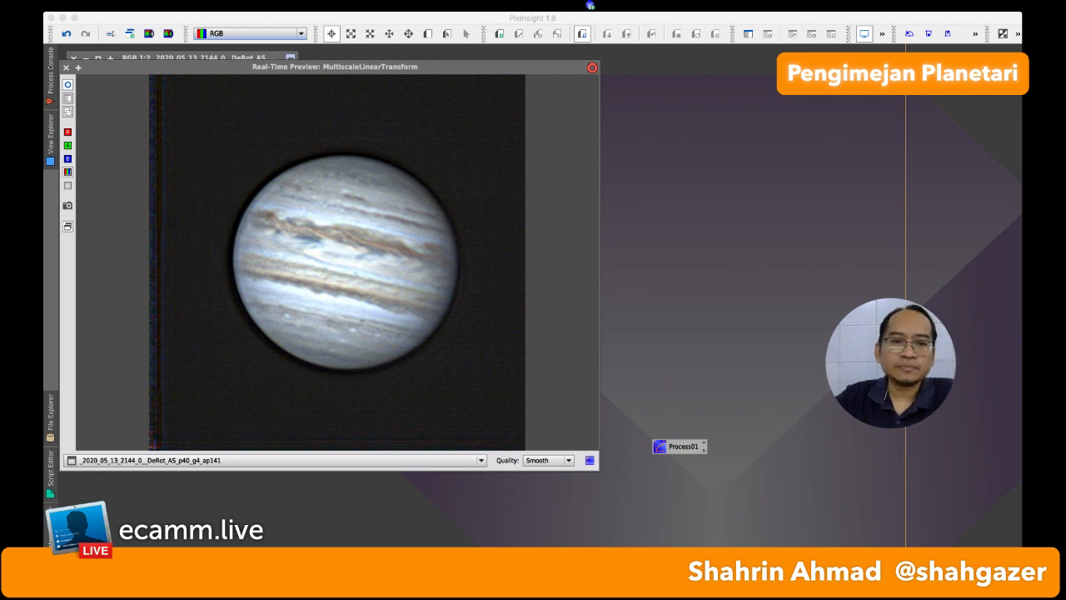
click(563, 70)
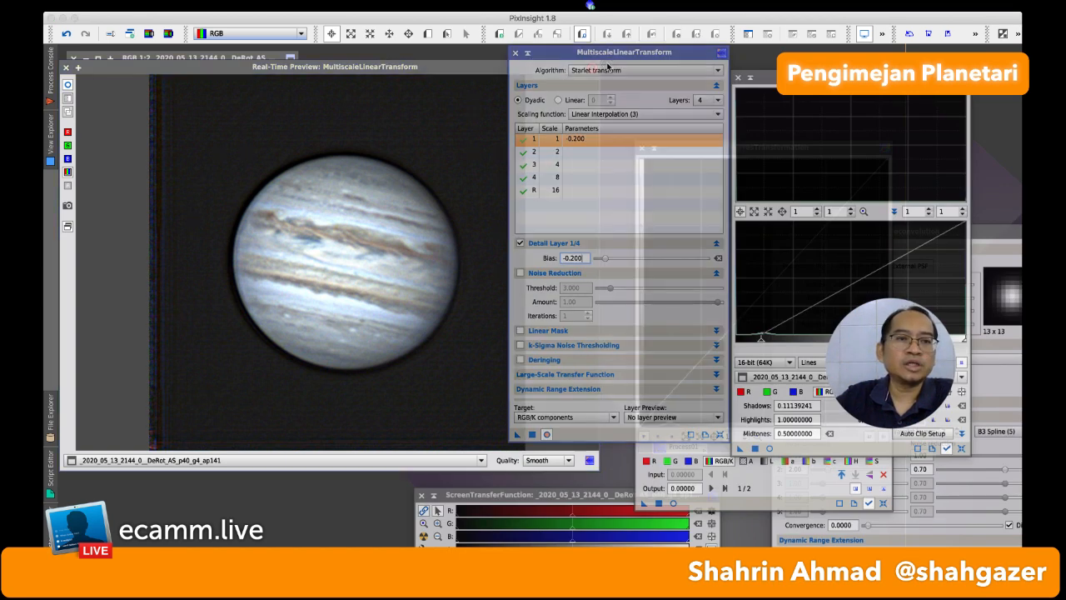
drag(546, 52, 607, 66)
click(66, 67)
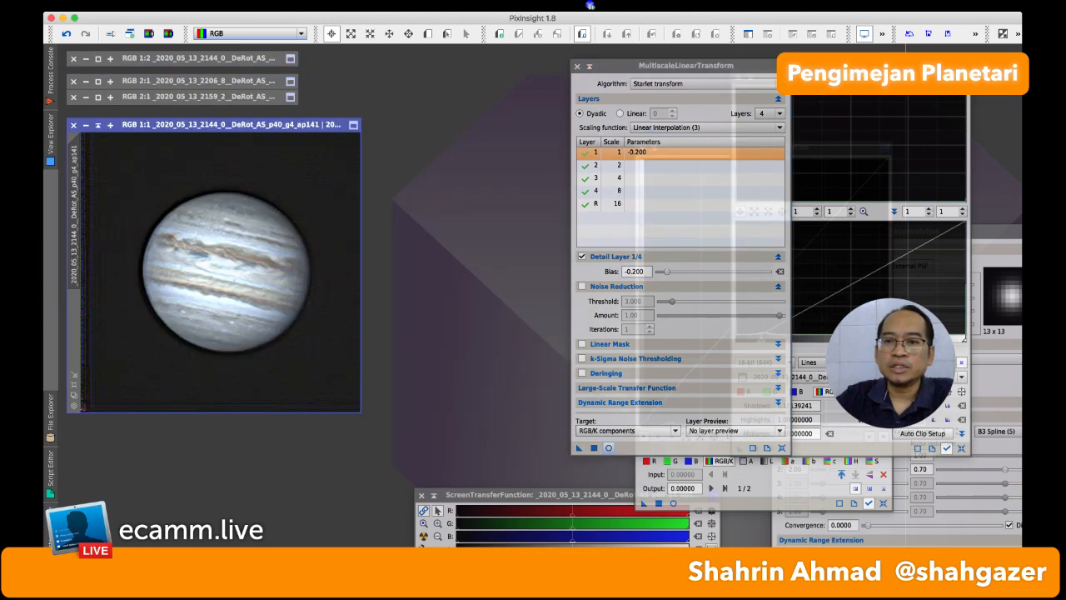
- Apply HistogramTransformation to the Jupiter image with Shadows at 0.05063291, checking it in a real-time preview and closing the preview
click(857, 78)
drag(857, 78, 619, 59)
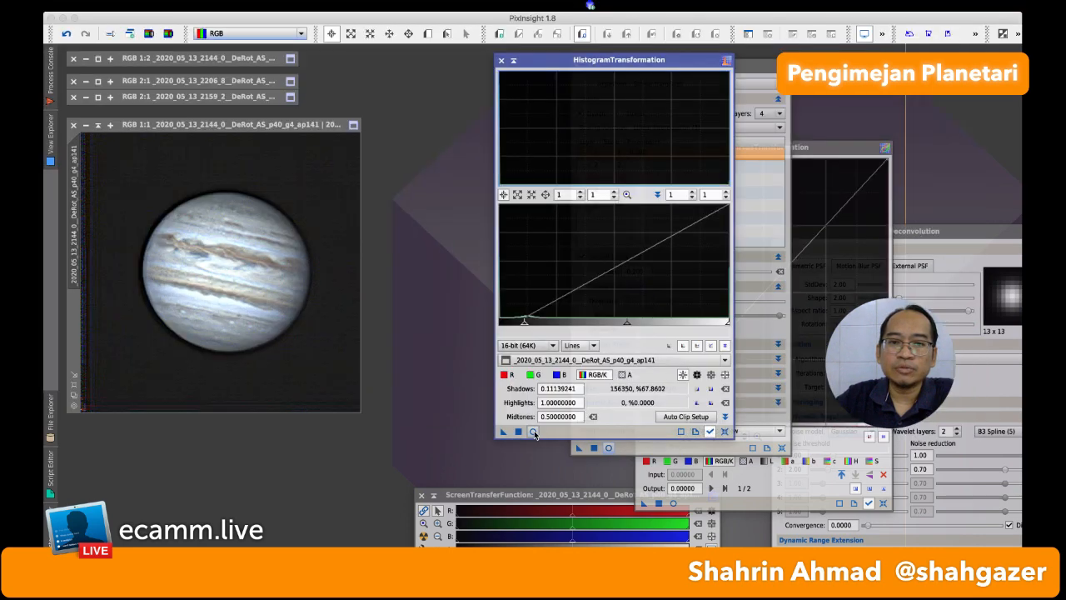
click(533, 430)
click(570, 171)
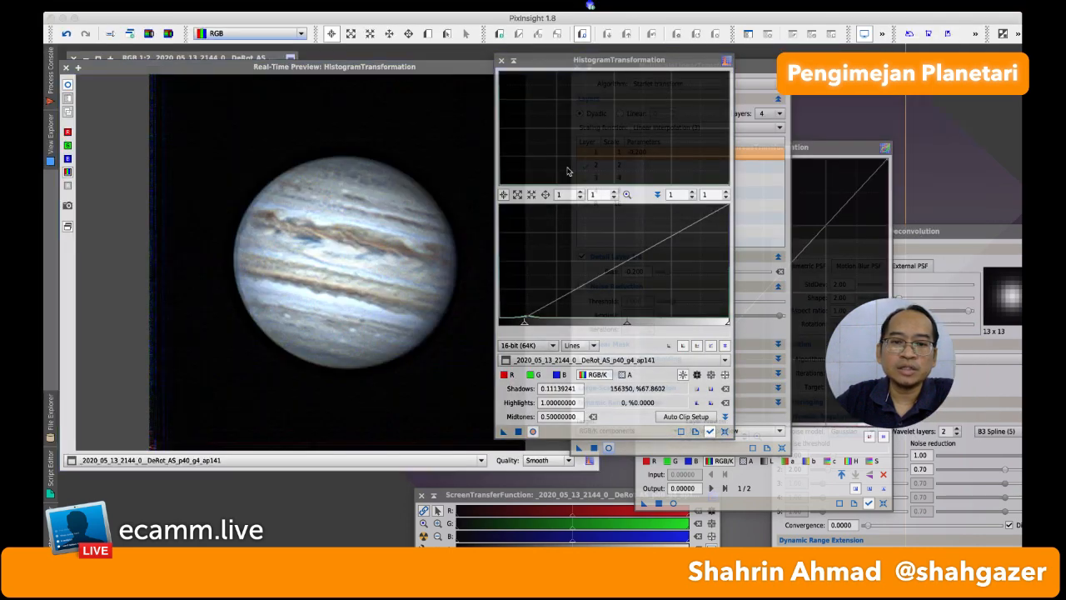
drag(525, 320, 512, 327)
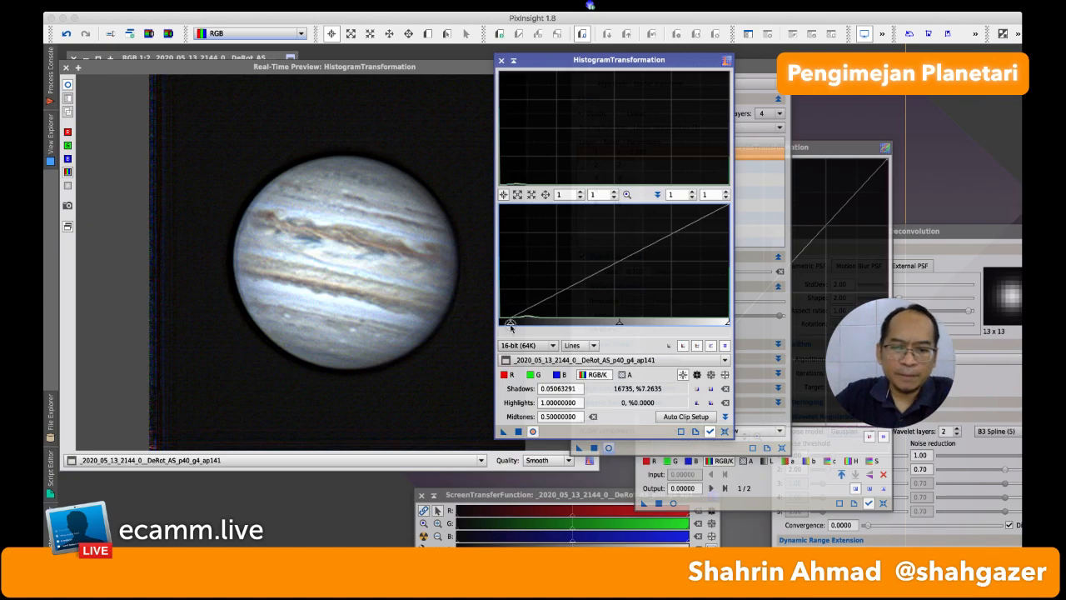
click(518, 431)
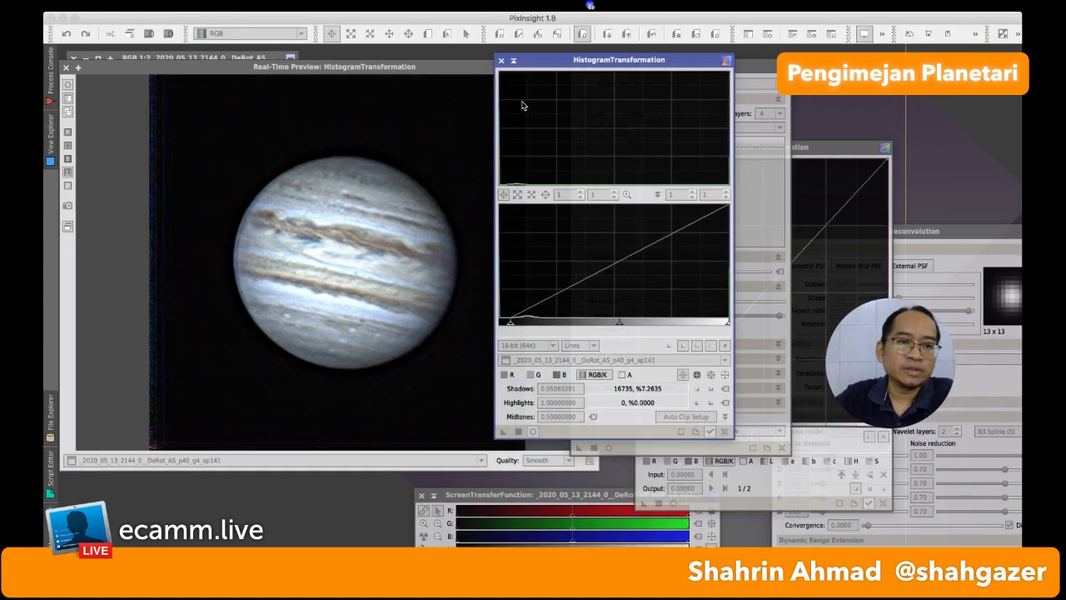
click(66, 68)
click(66, 67)
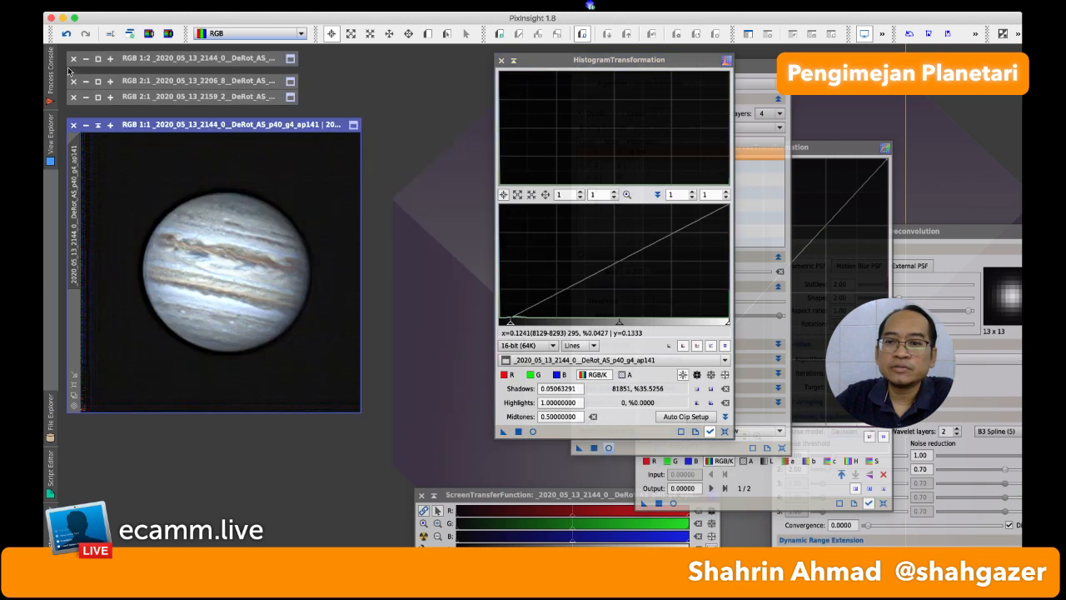
- Preview CurvesTransformation and shape the RGB/K curve into an S with points at about 0.122/0.091 and 0.563/0.591
click(807, 149)
drag(808, 150, 644, 63)
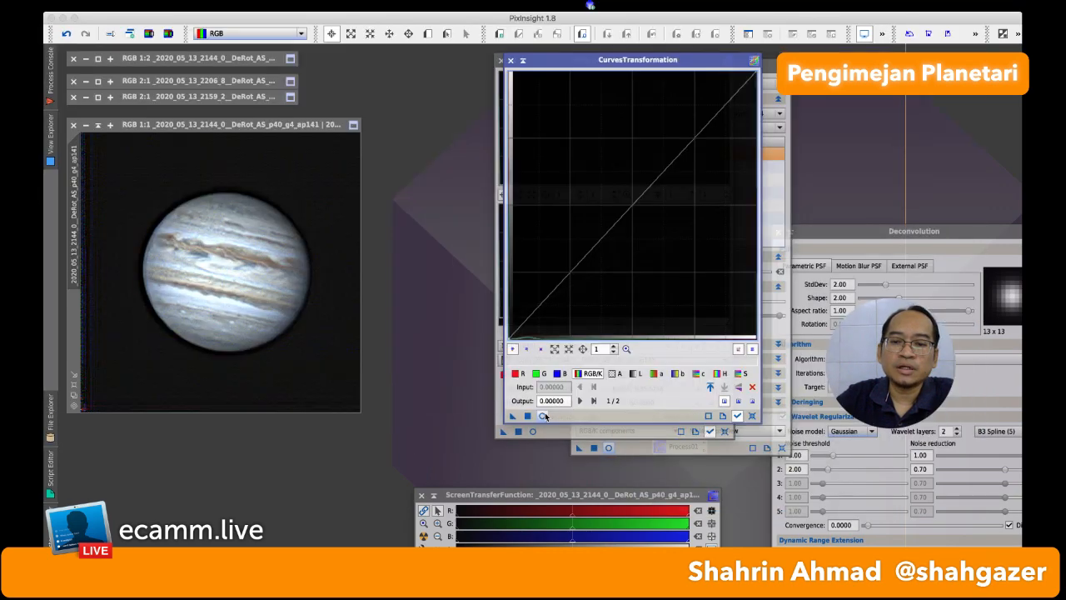
click(542, 415)
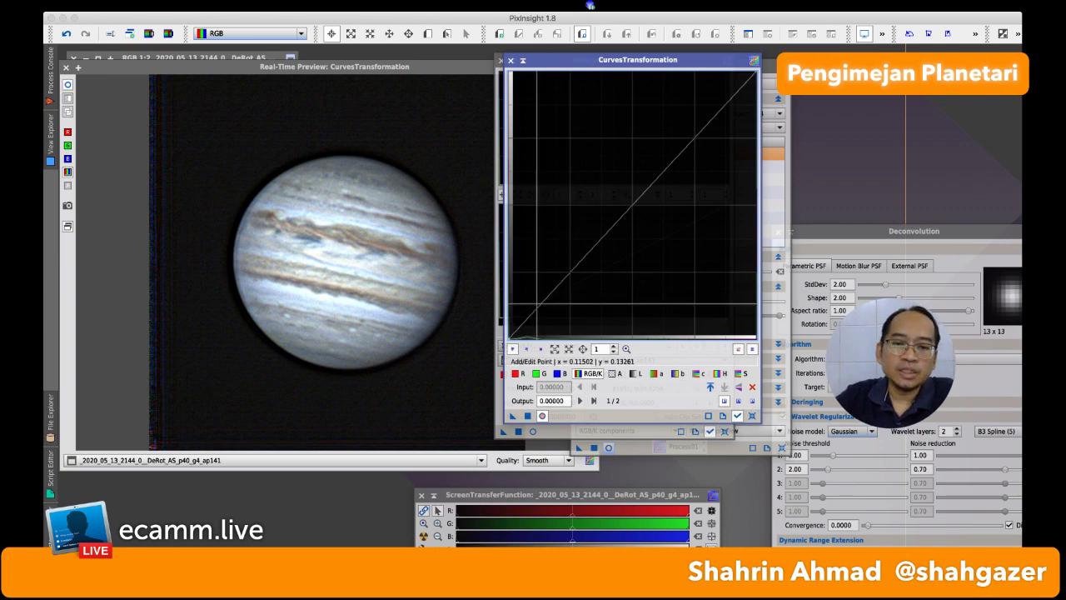
click(538, 314)
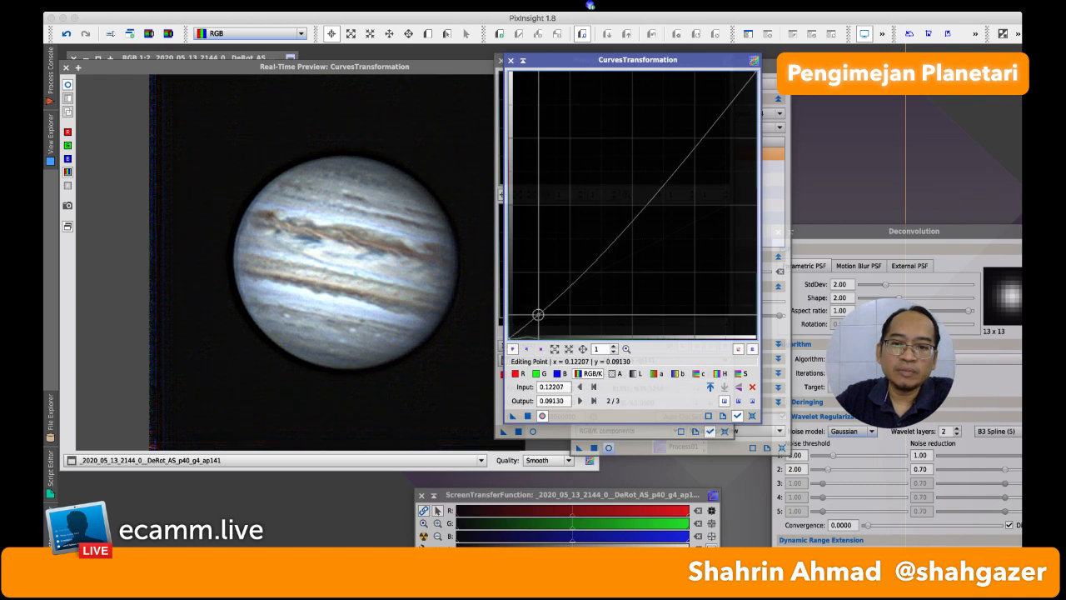
click(648, 181)
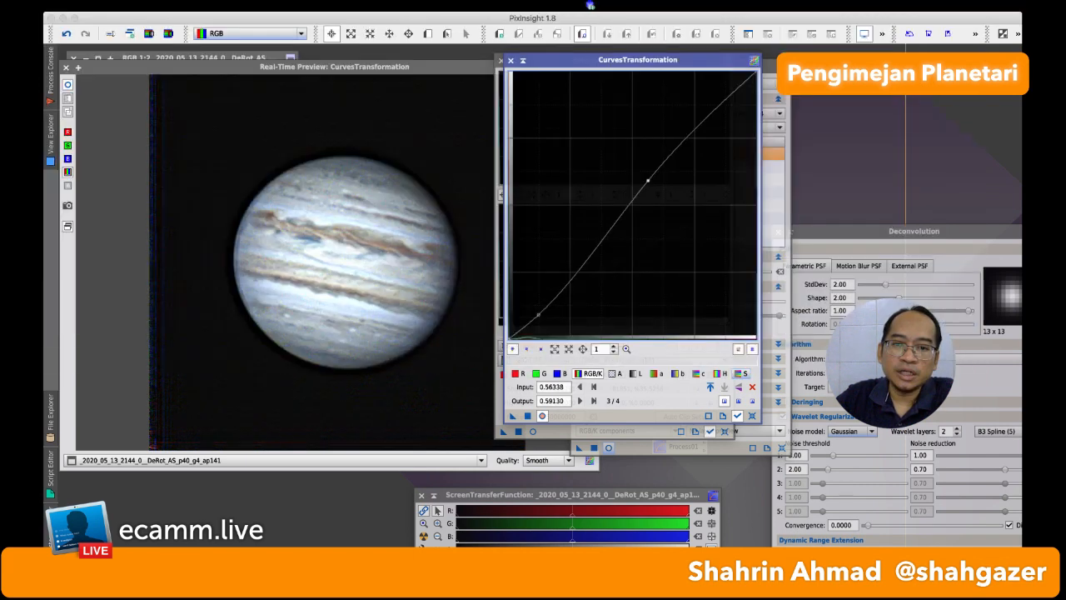
- Raise the saturation curve with a point at input 0.43897 and output 0.55435, and close the real-time preview
click(742, 374)
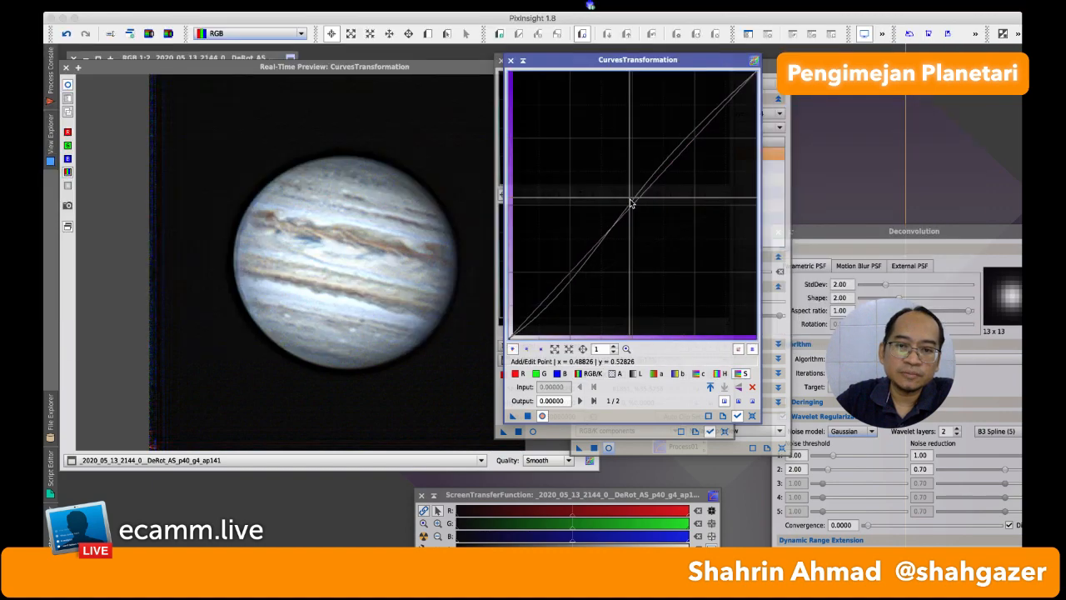
drag(630, 202, 616, 191)
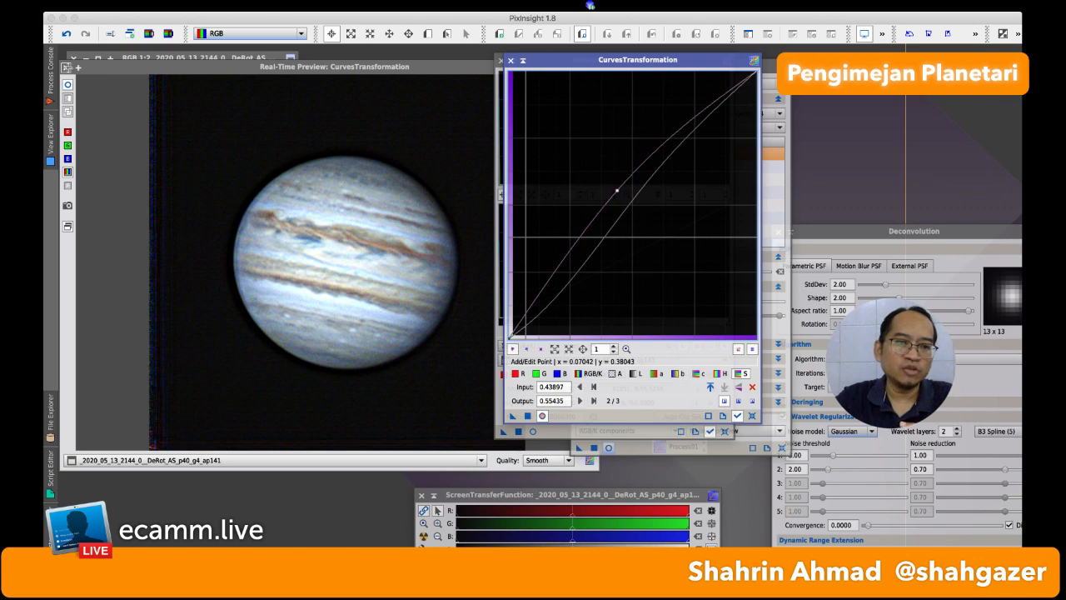
click(66, 67)
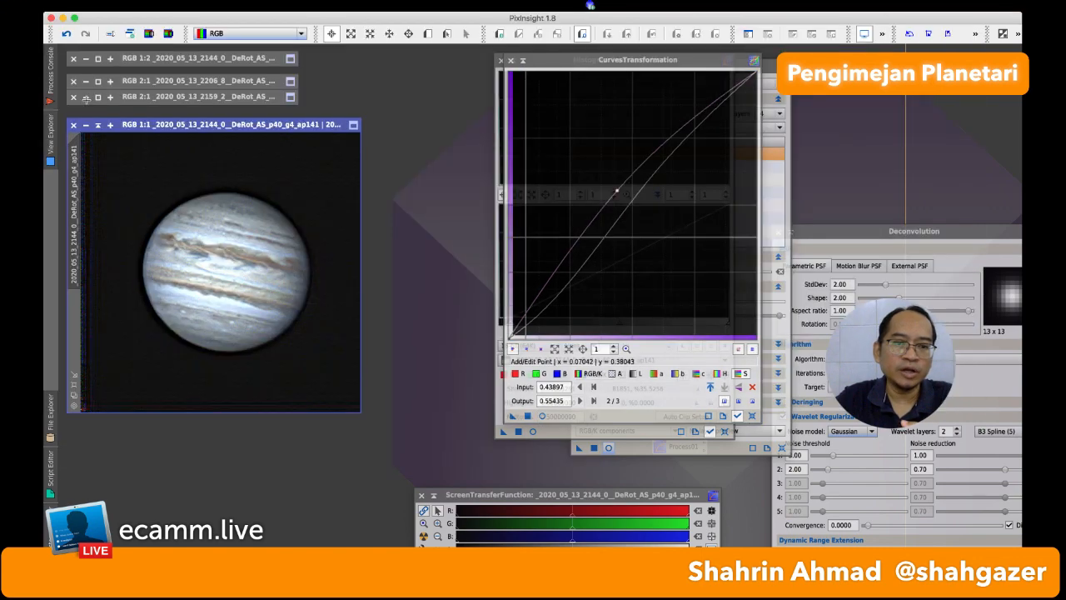
- Maximize the Jupiter image window and move the CurvesTransformation, HistogramTransformation and MultiscaleLinearTransform windows off the planet
scroll(225, 249, up, 2)
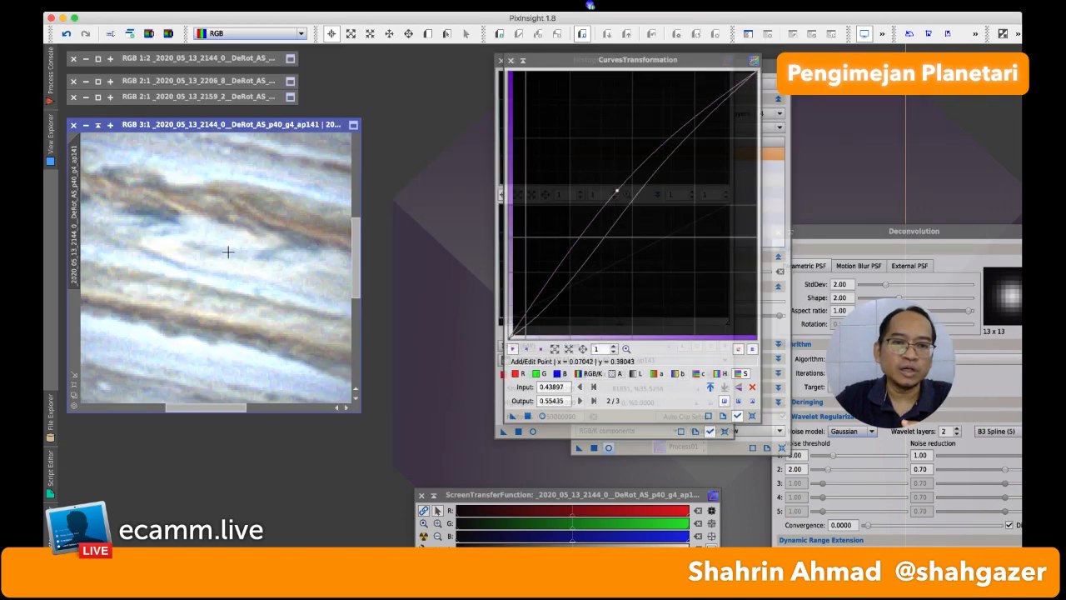
double_click(274, 129)
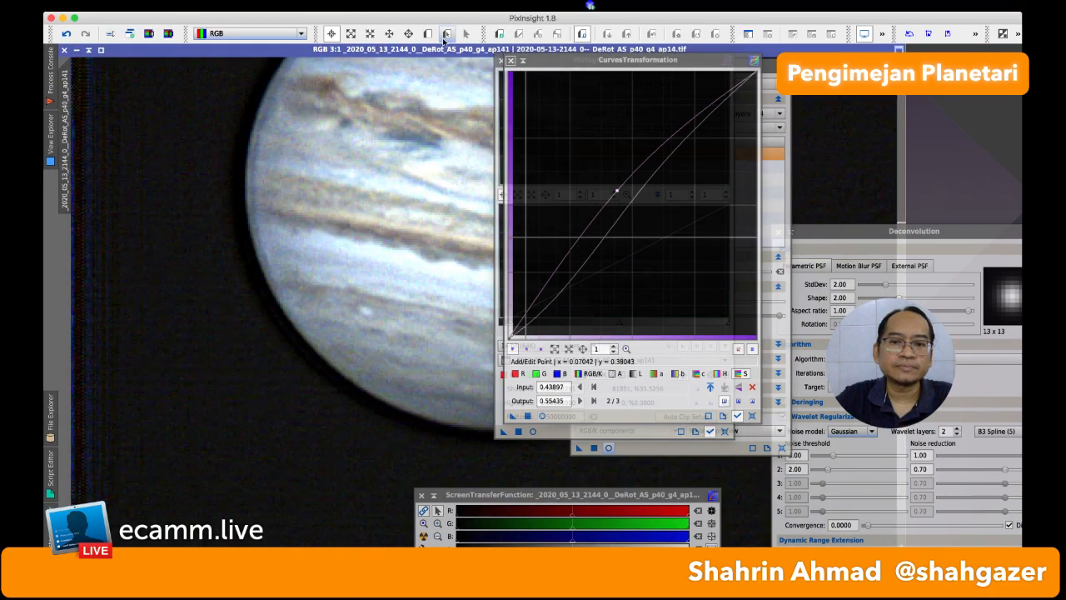
click(410, 33)
drag(421, 174, 288, 309)
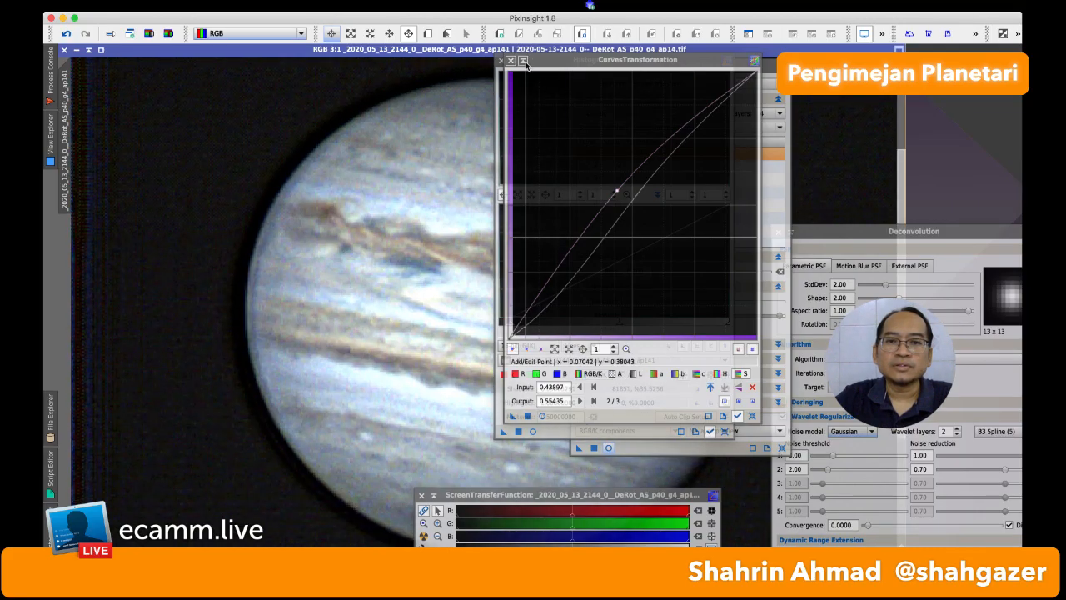
drag(525, 65, 825, 97)
drag(602, 61, 829, 92)
drag(655, 70, 822, 97)
click(572, 204)
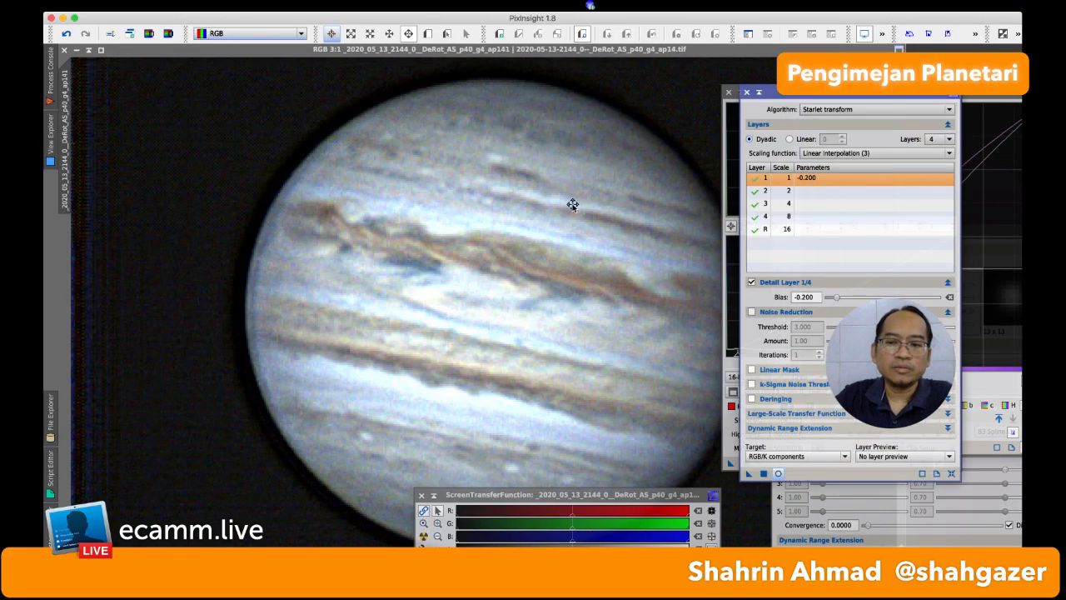
- Examine the cloud bands and edge of the processed Jupiter at several magnifications
scroll(572, 204, down, 1)
scroll(532, 334, down, 2)
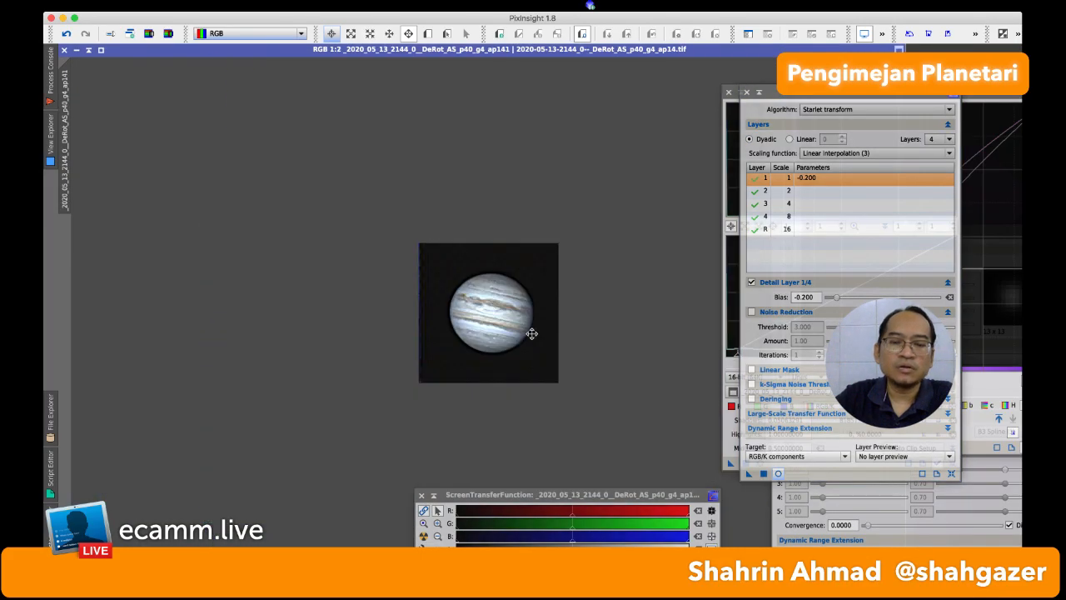
scroll(532, 333, down, 1)
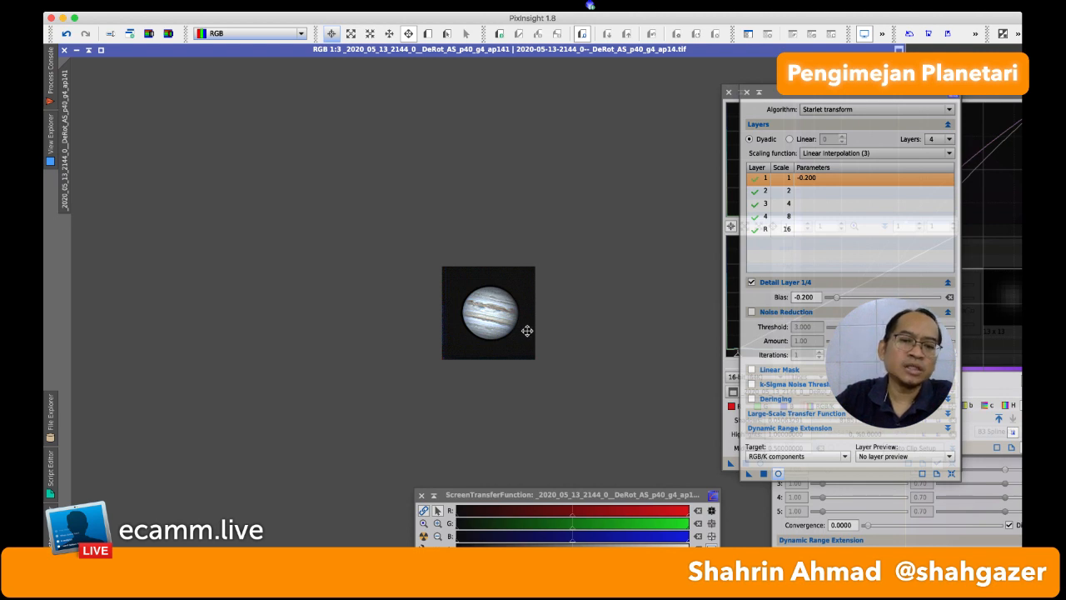
scroll(527, 330, up, 4)
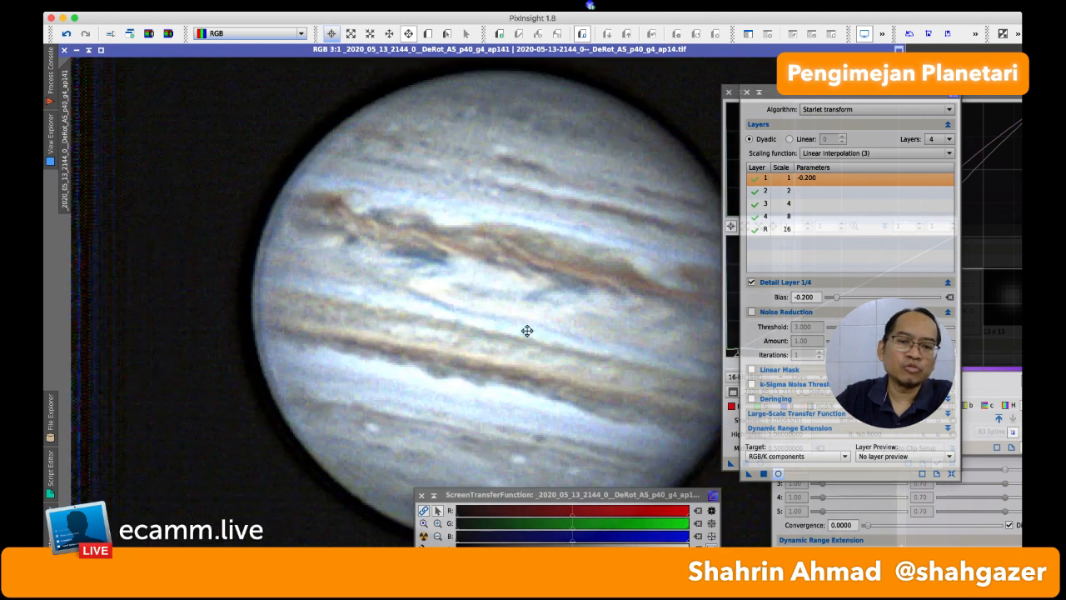
scroll(527, 331, down, 2)
scroll(527, 330, up, 1)
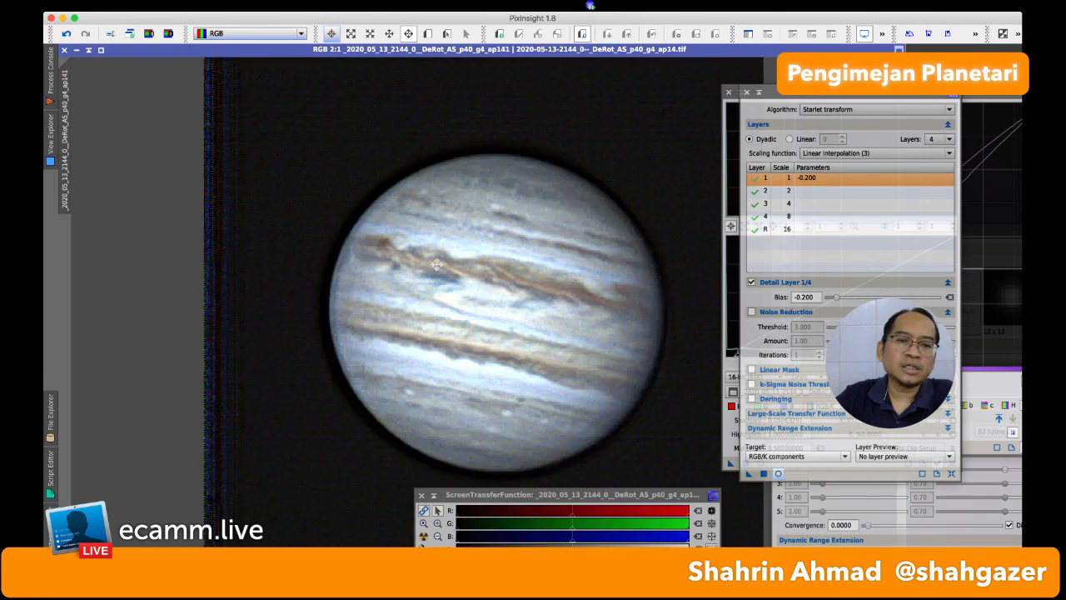
scroll(436, 264, up, 1)
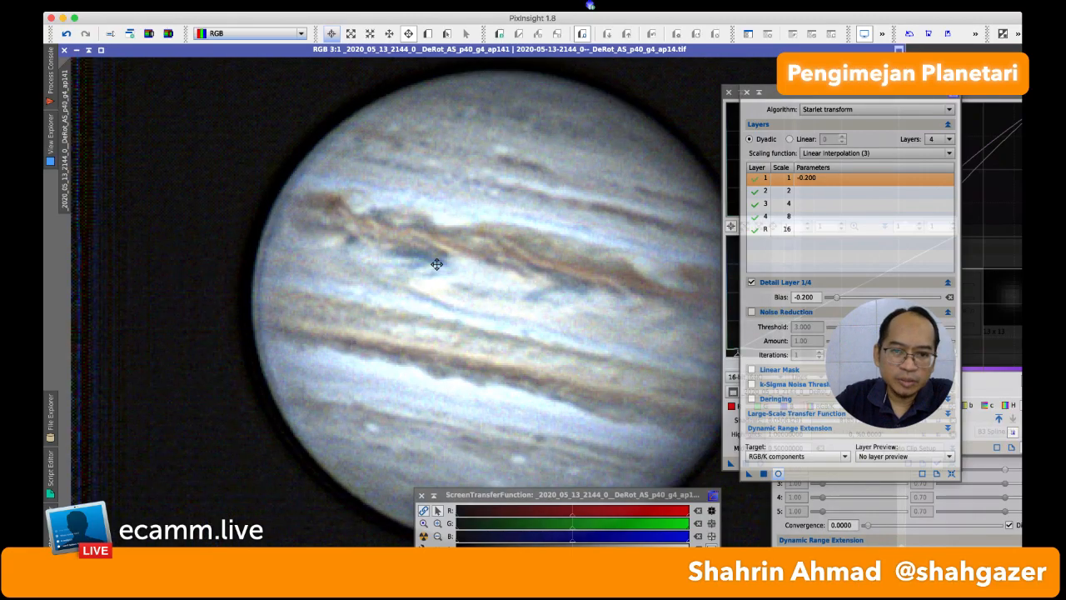
scroll(437, 264, down, 1)
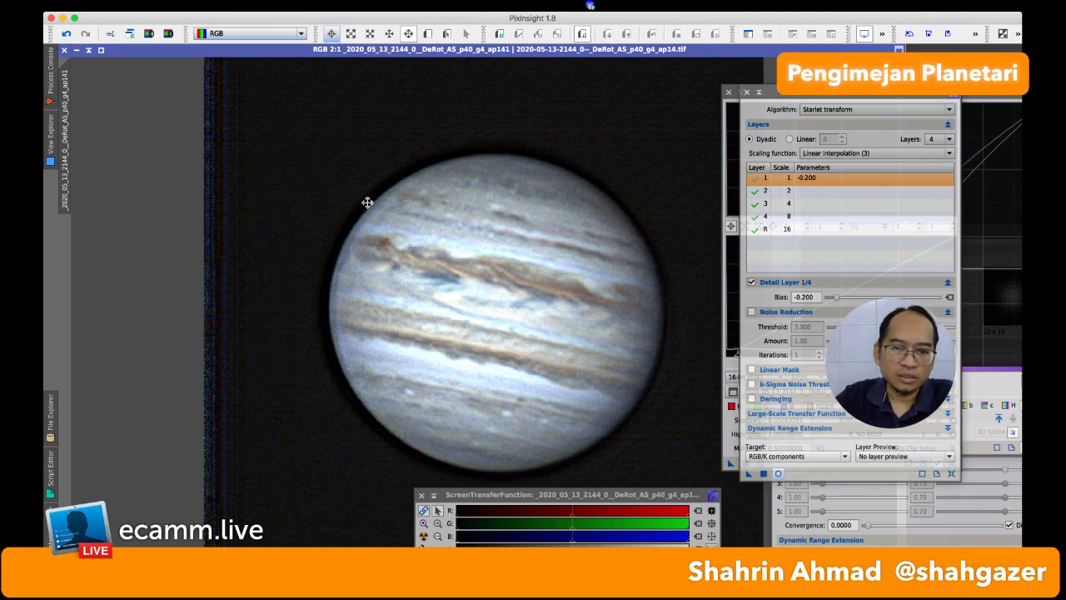
- Inspect the processed Jupiter's belts and fine detail between 1:1 and 6:1 magnification, returning to 1:1
scroll(356, 305, up, 1)
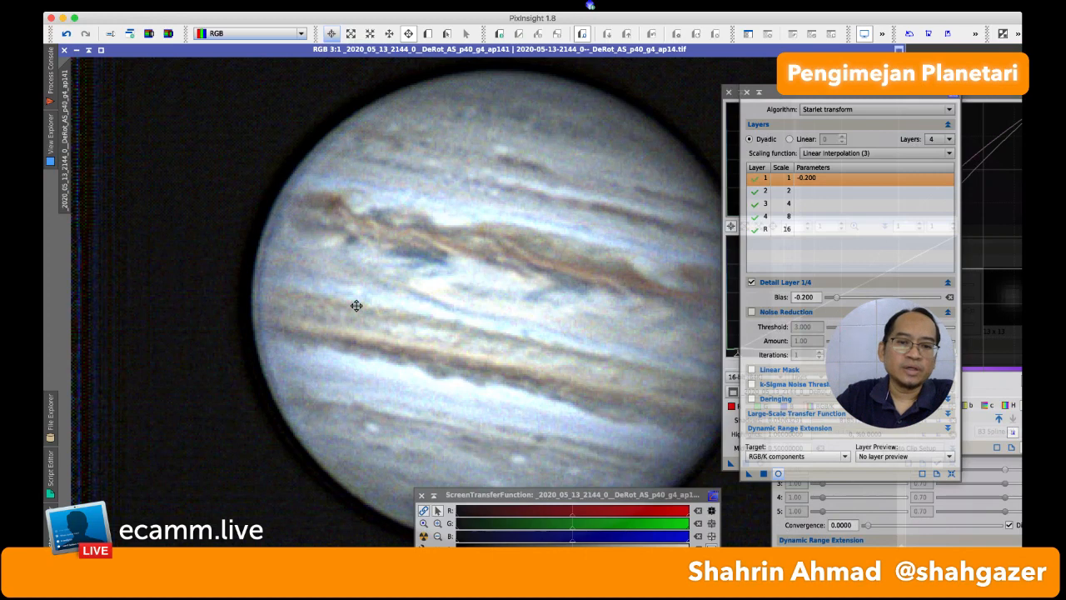
scroll(439, 262, down, 2)
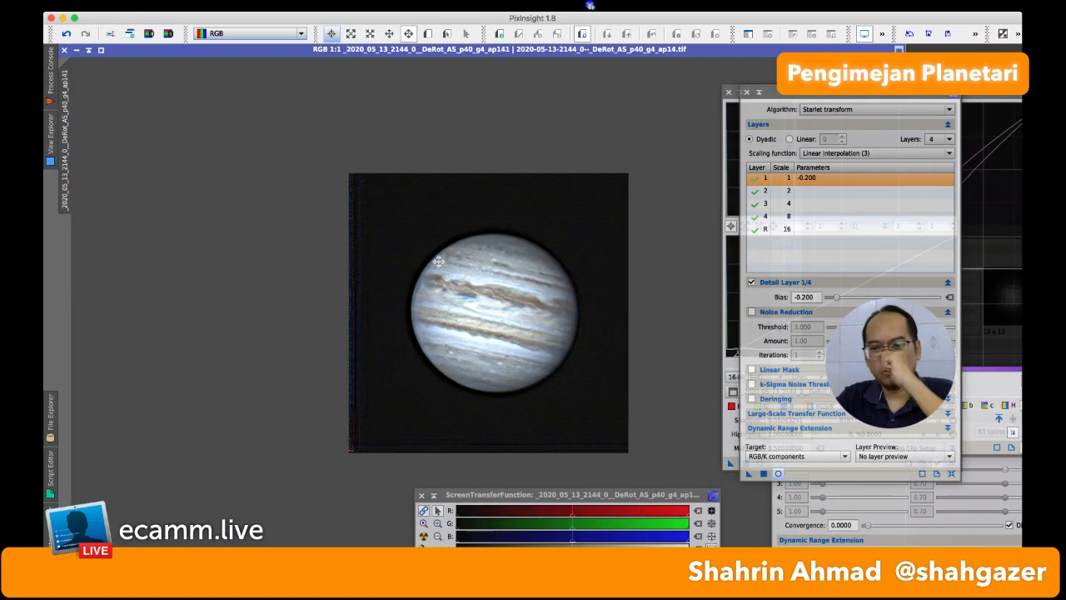
scroll(503, 289, up, 1)
scroll(557, 315, up, 1)
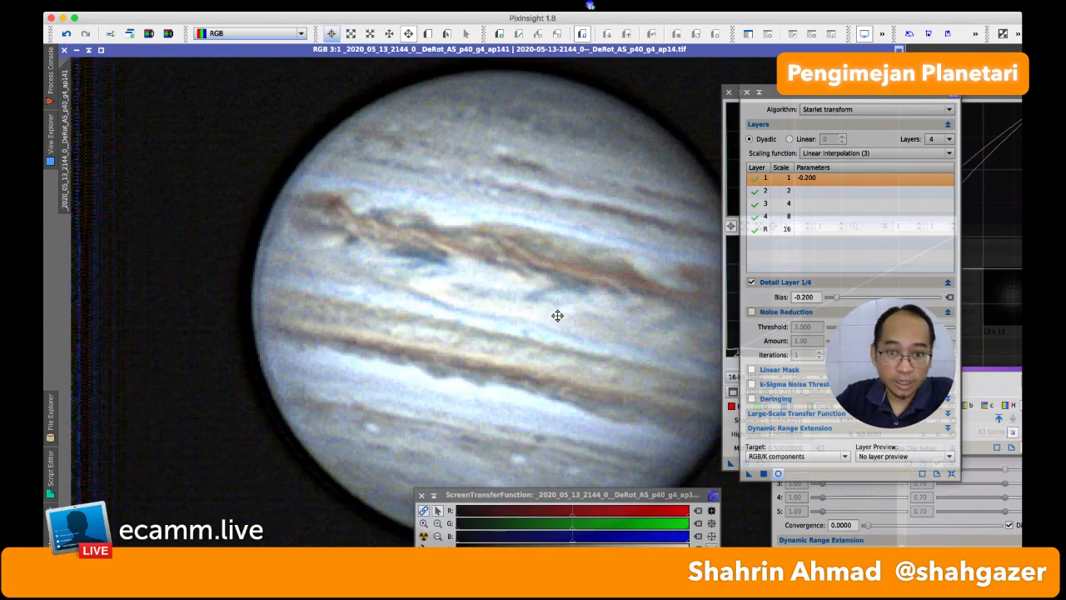
scroll(557, 315, up, 3)
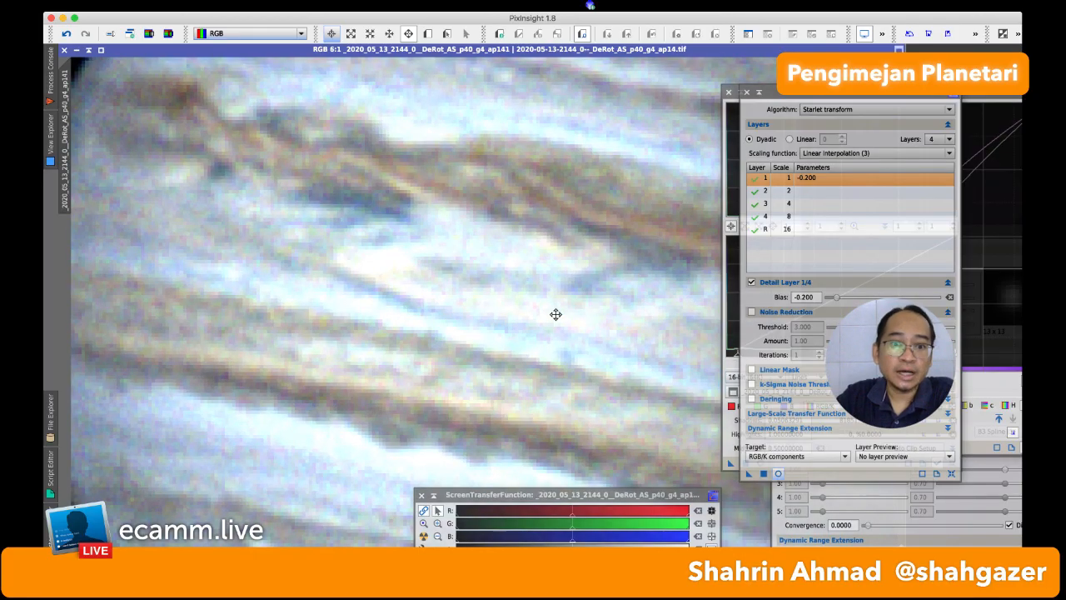
scroll(555, 314, down, 1)
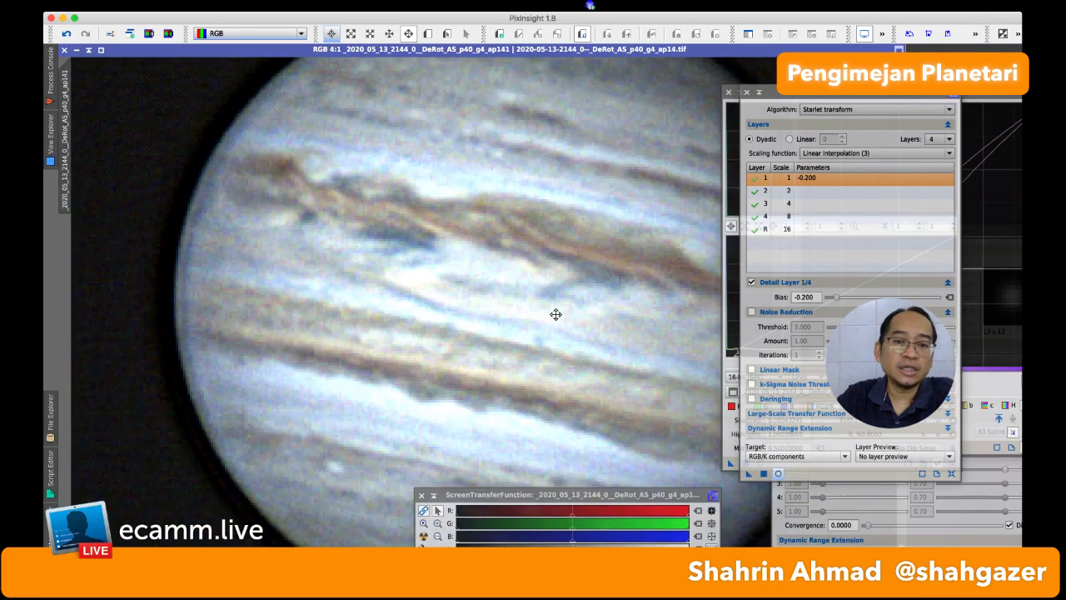
scroll(555, 314, down, 1)
scroll(555, 314, down, 1)
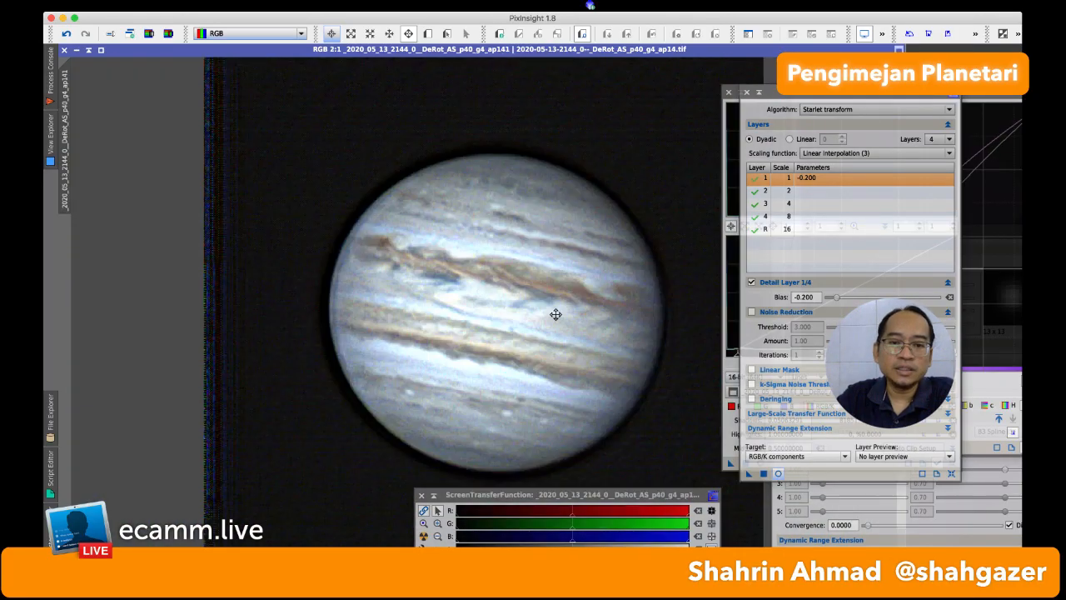
scroll(472, 288, down, 1)
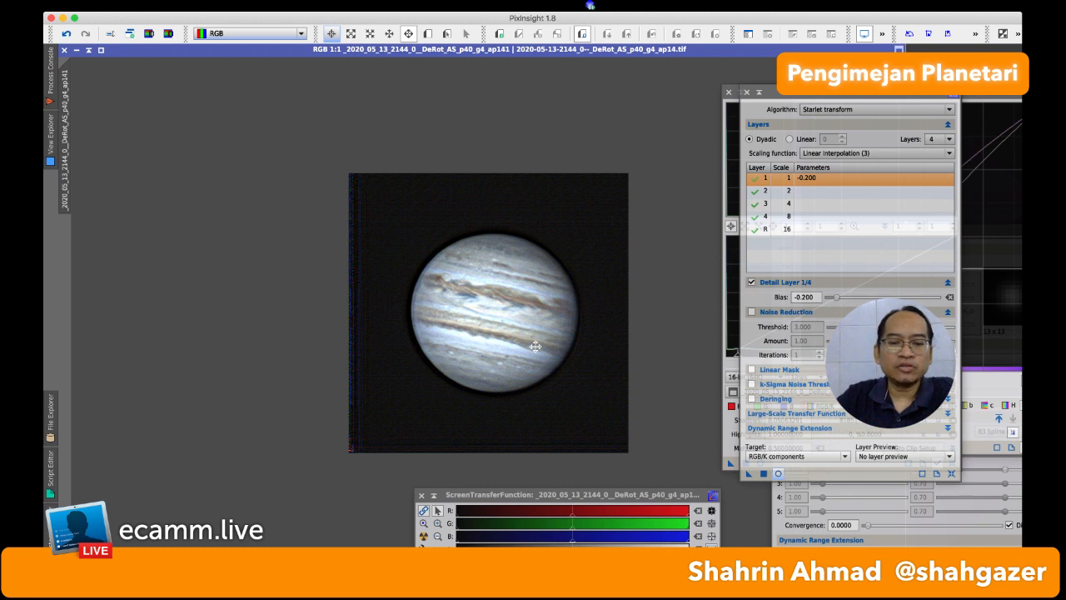
- Switch to the "astrophoto daily" presentation in Keynote and view the finished Jupiter slide at 75% zoom
key(super+Tab)
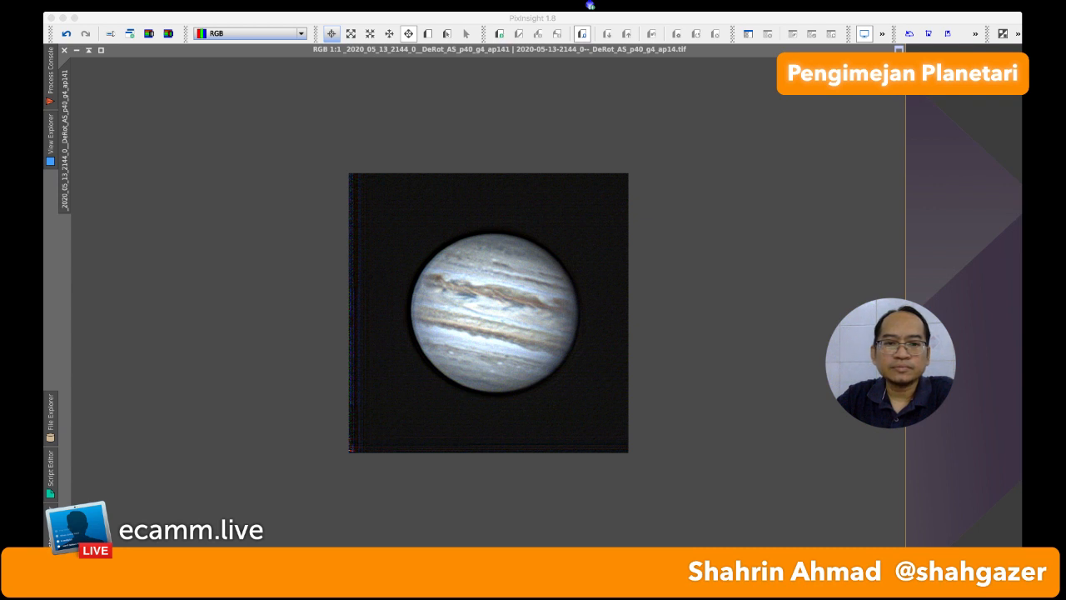
key(super+Tab)
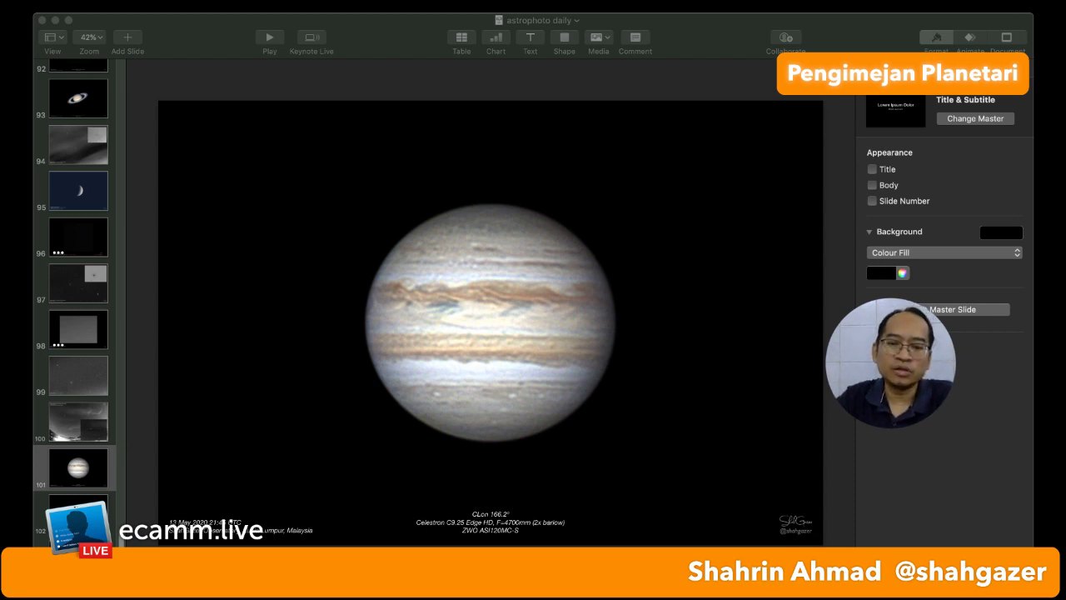
click(411, 30)
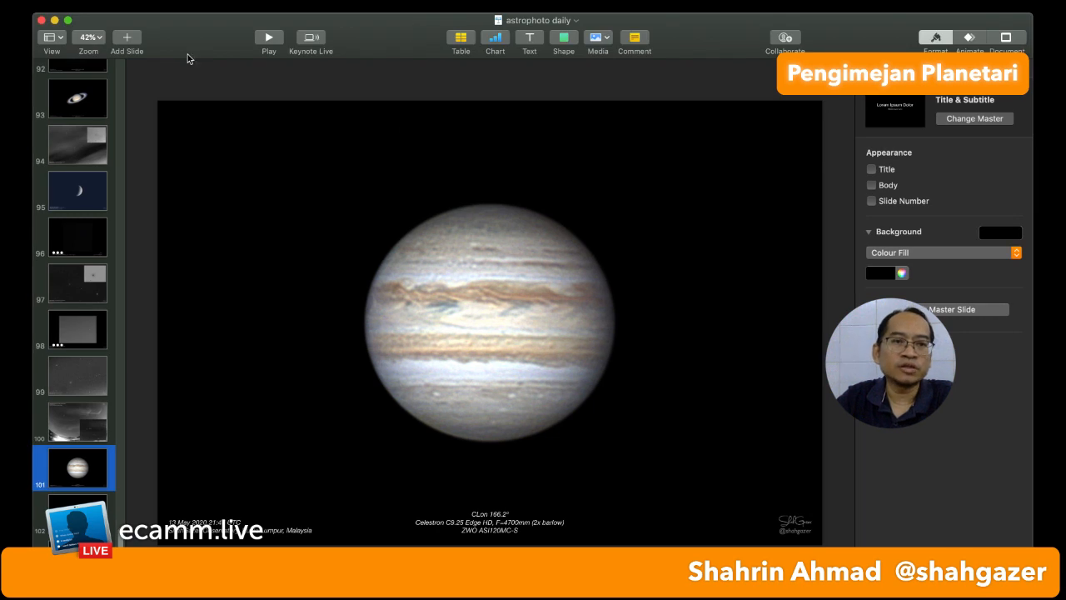
click(95, 40)
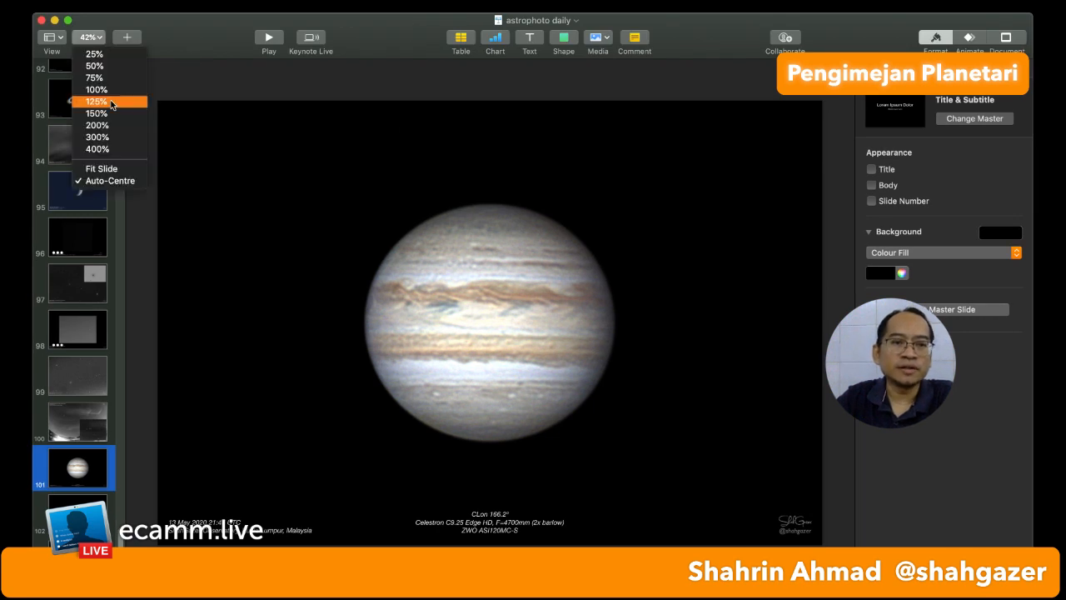
click(111, 82)
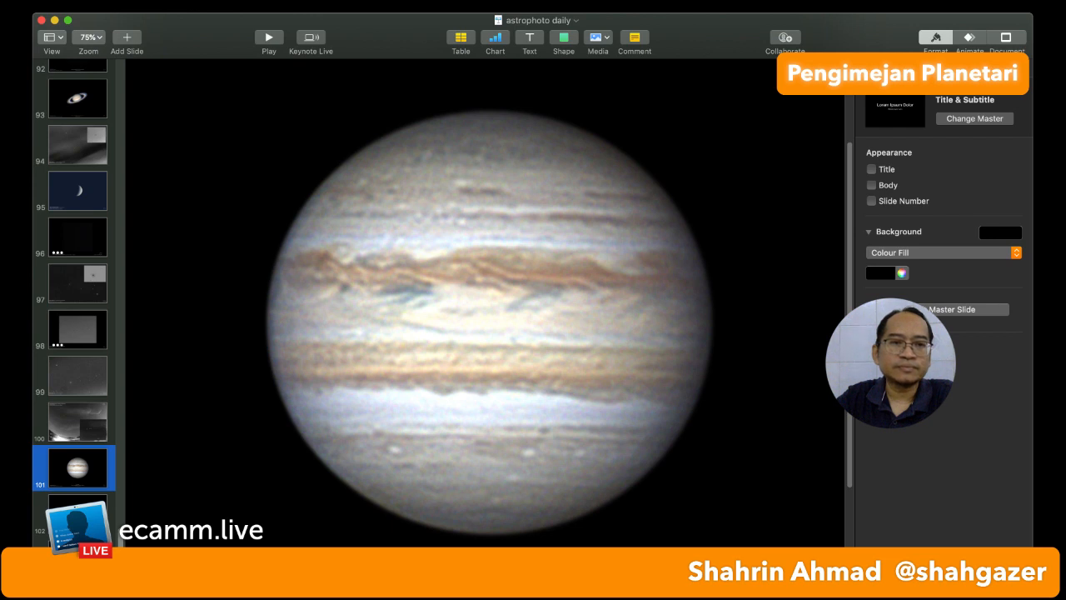
- Show the Saturn slide and reduce the slide zoom to 50%
key(Down)
click(96, 42)
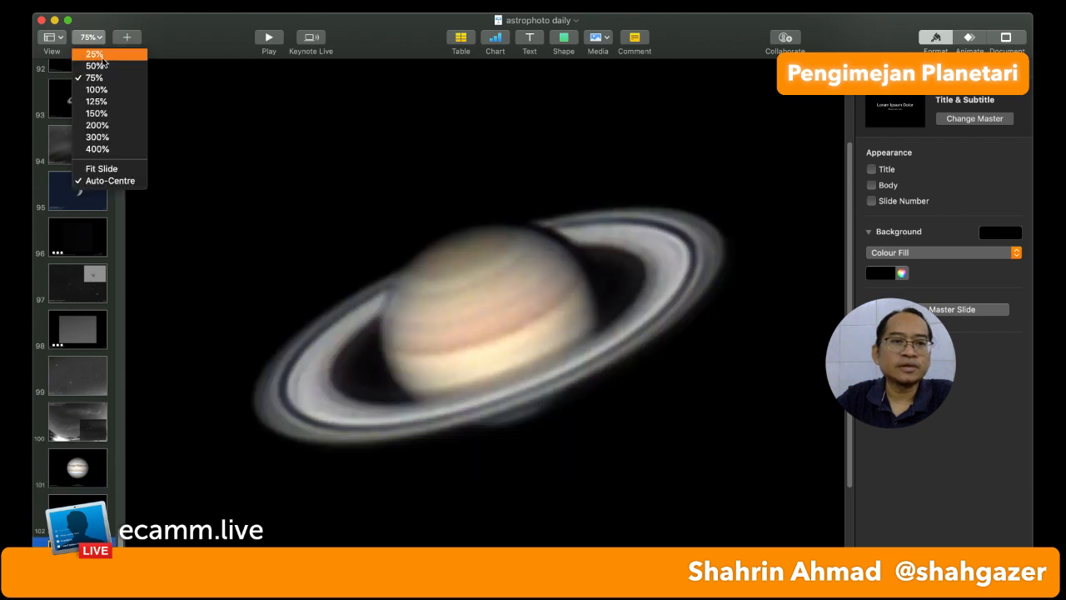
click(106, 67)
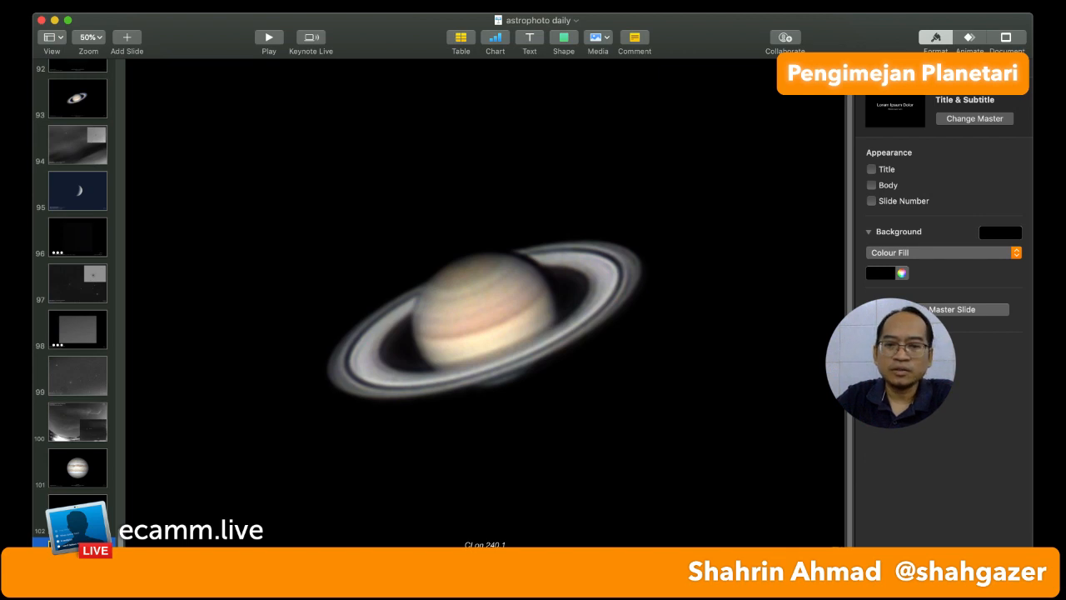
- Compare the Mars, Jupiter and Saturn slides by switching between them, ending on Mars
key(Up)
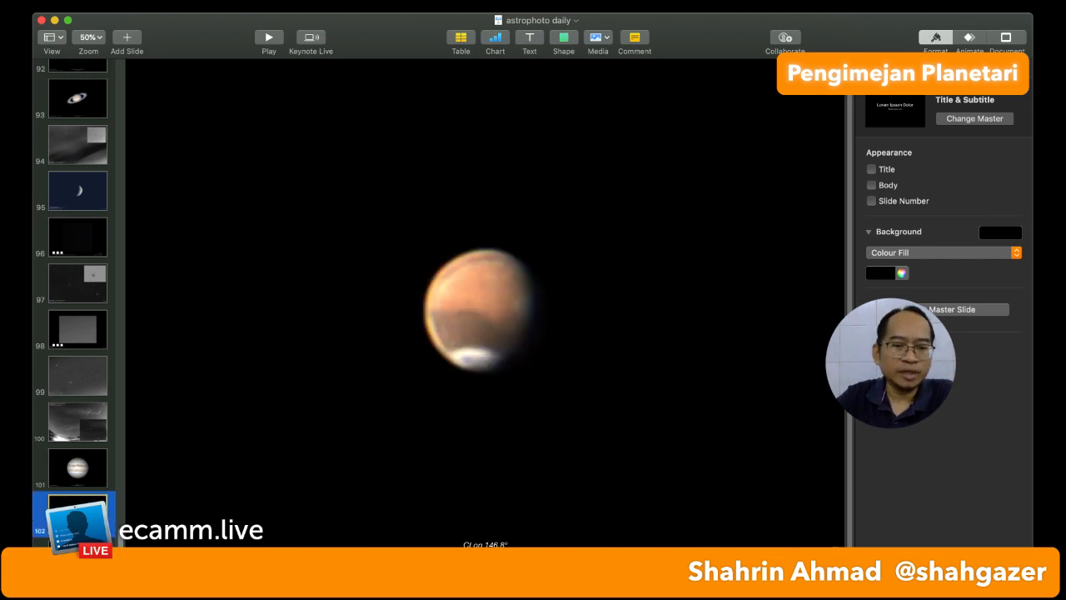
click(79, 473)
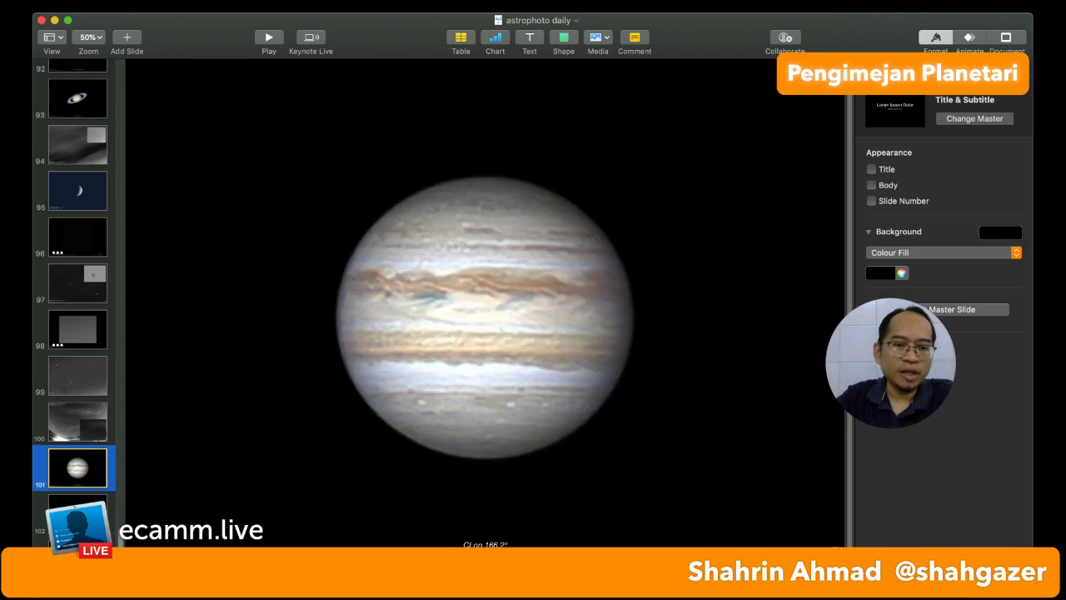
key(Down)
key(Down)
key(Up)
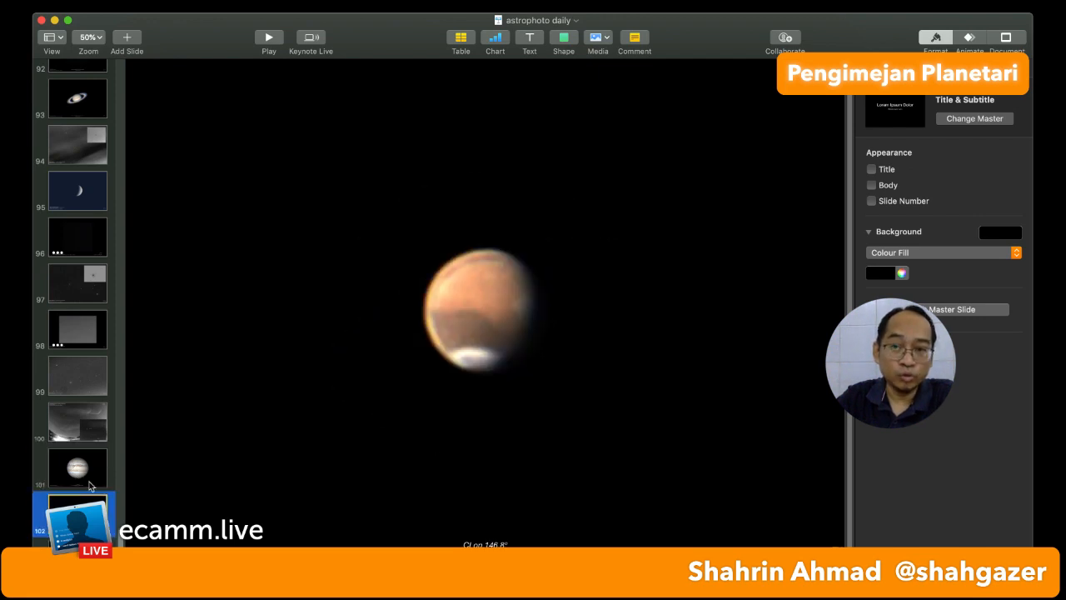
key(Up)
key(Down)
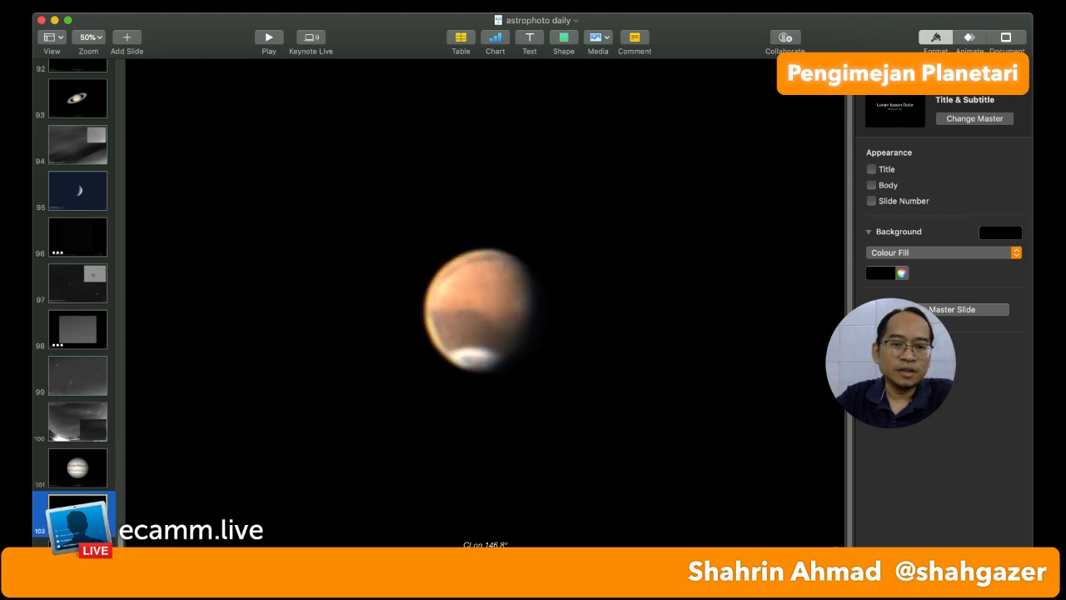
key(Down)
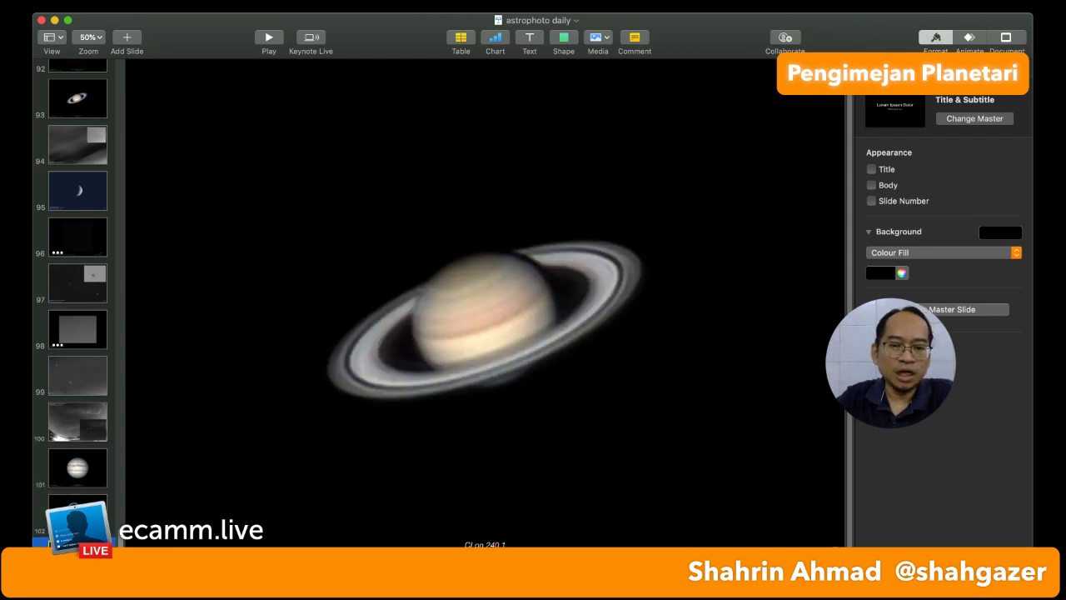
key(Up)
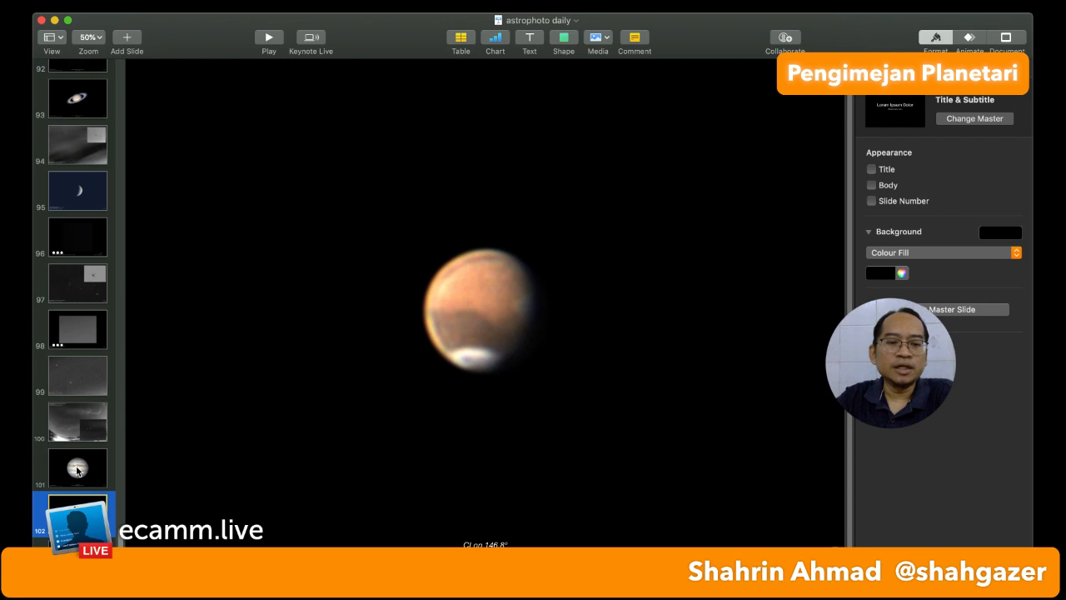
- Revisit the Jupiter slide, and view the Mars slide enlarged to 100% zoom
scroll(485, 303, left, 2)
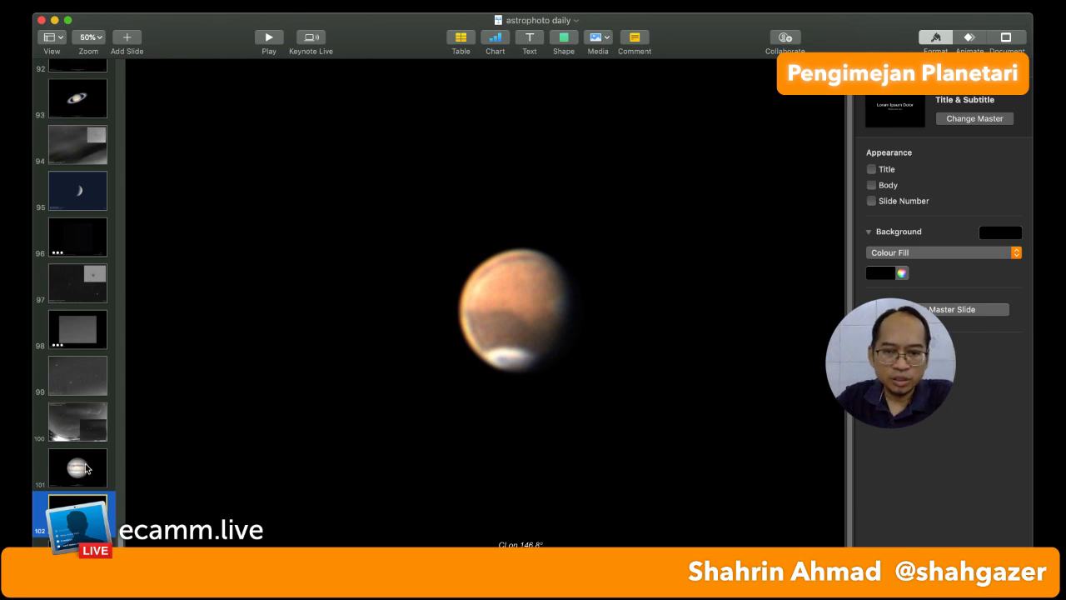
click(87, 469)
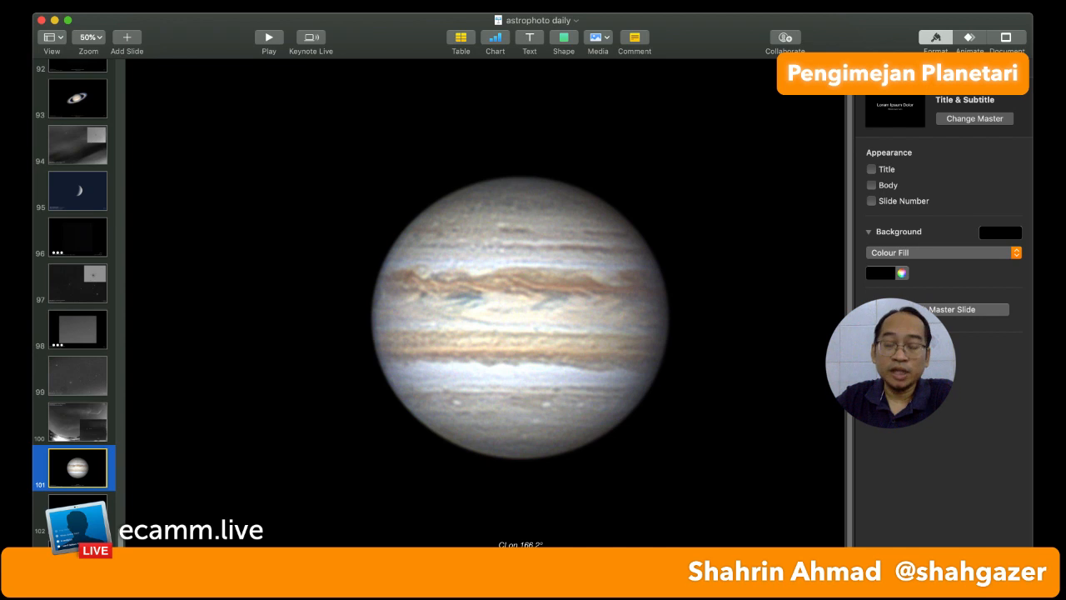
key(Down)
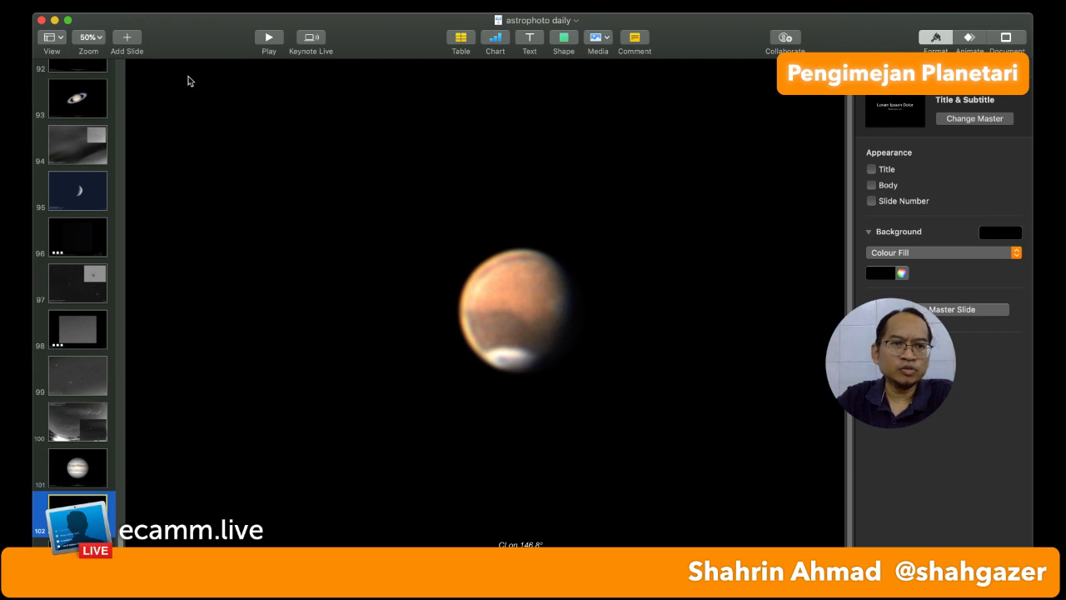
click(98, 39)
click(98, 89)
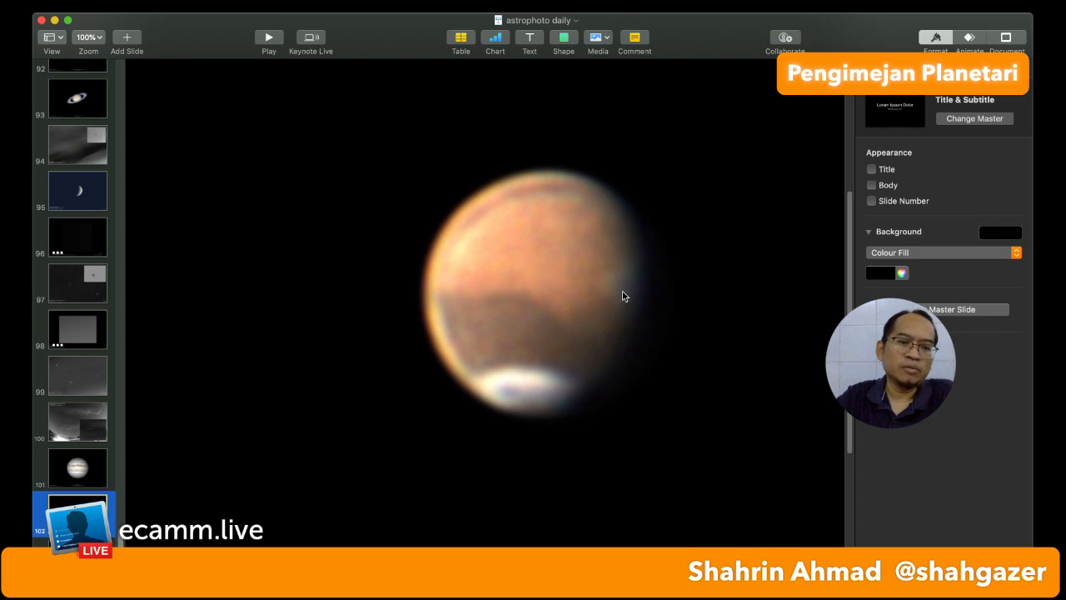
- View the Saturn slide at 75% and 50% zoom, and return to the Mars slide
key(Down)
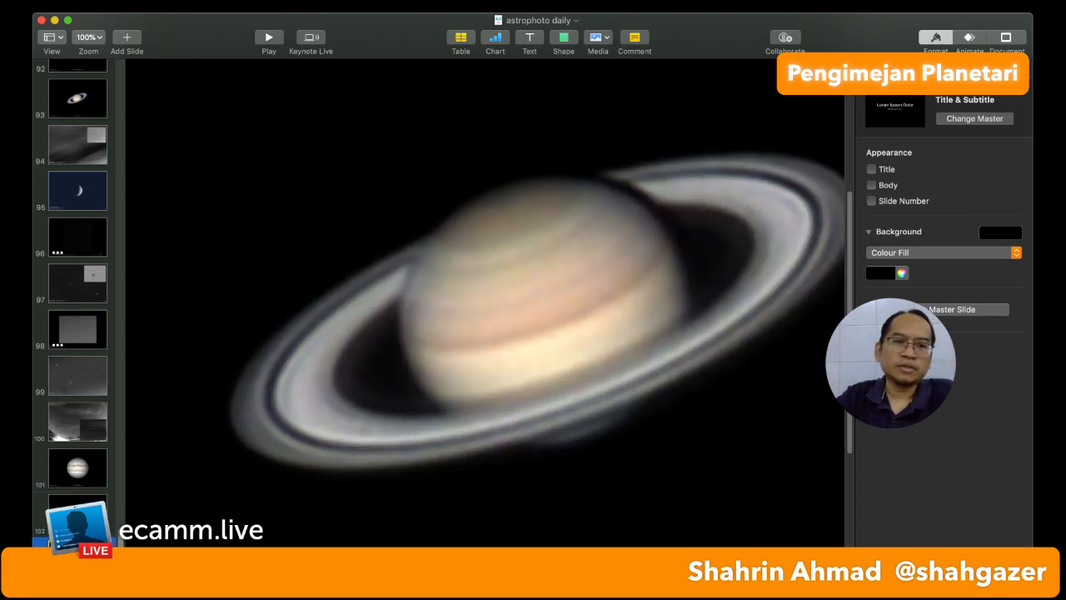
click(88, 38)
click(94, 77)
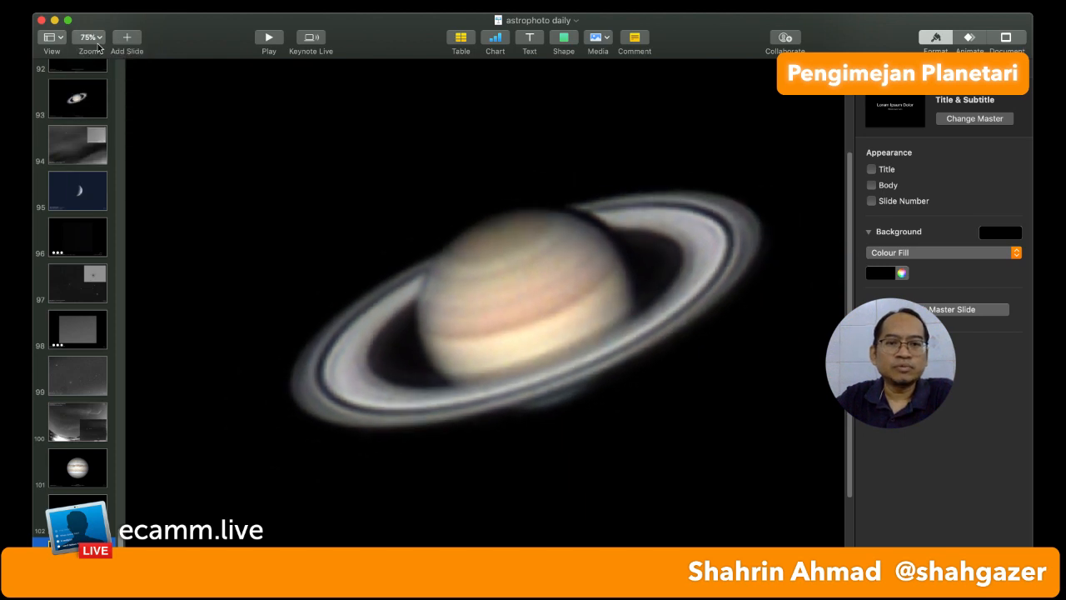
click(88, 38)
click(94, 66)
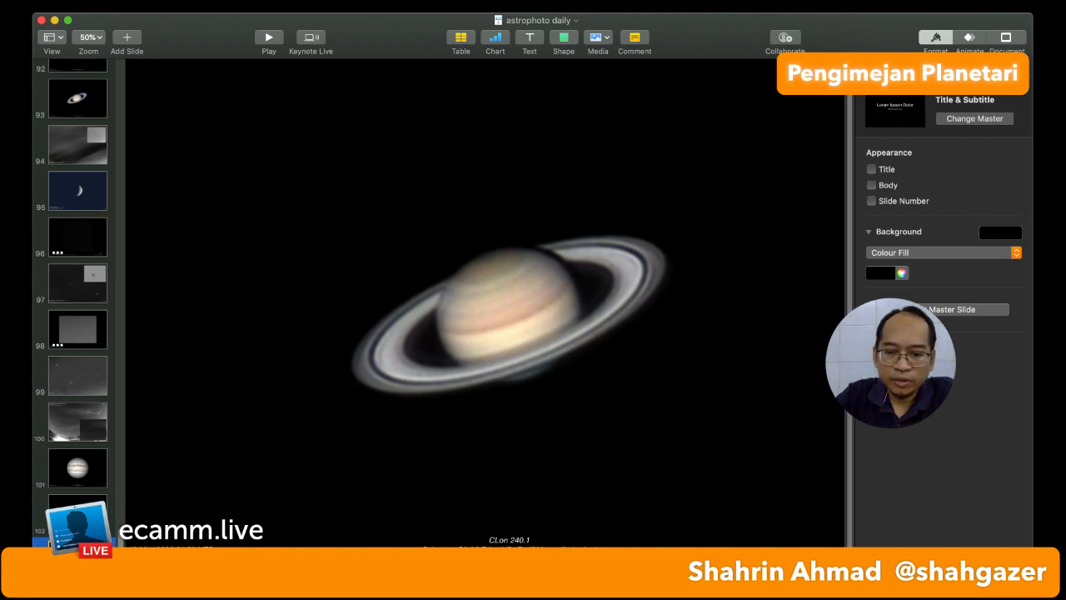
scroll(515, 313, left, 1)
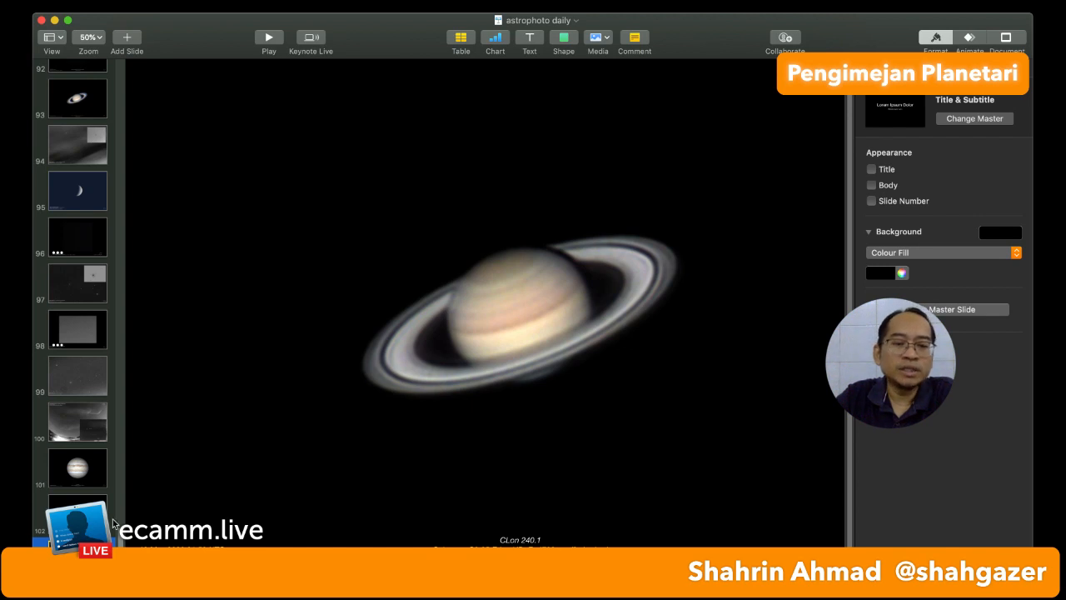
key(Down)
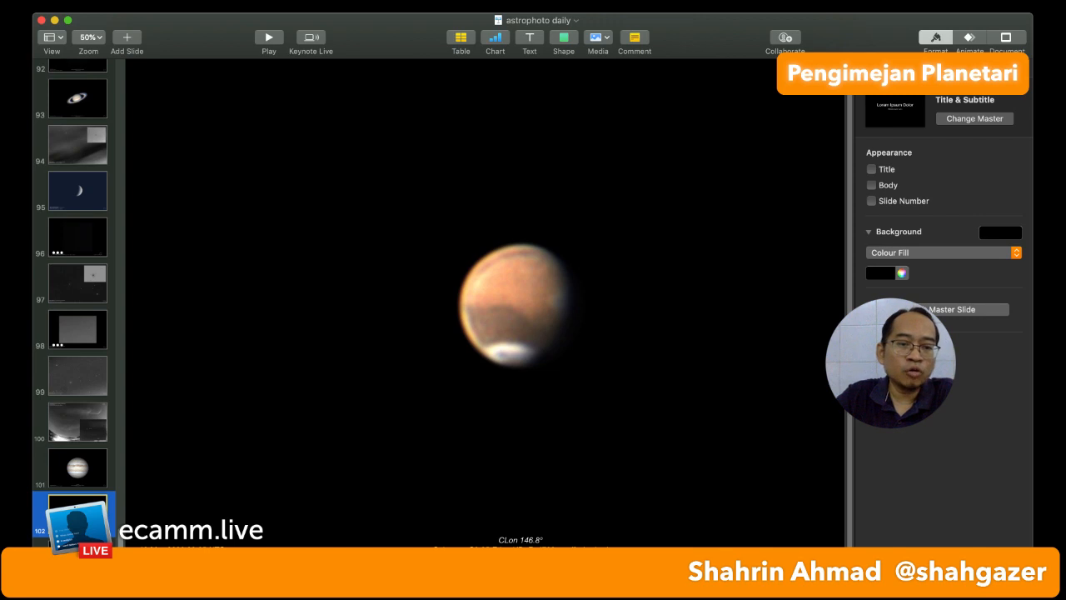
- Enlarge the Jupiter slide to 200% zoom and examine the planet's lower cloud bands and edge
click(78, 477)
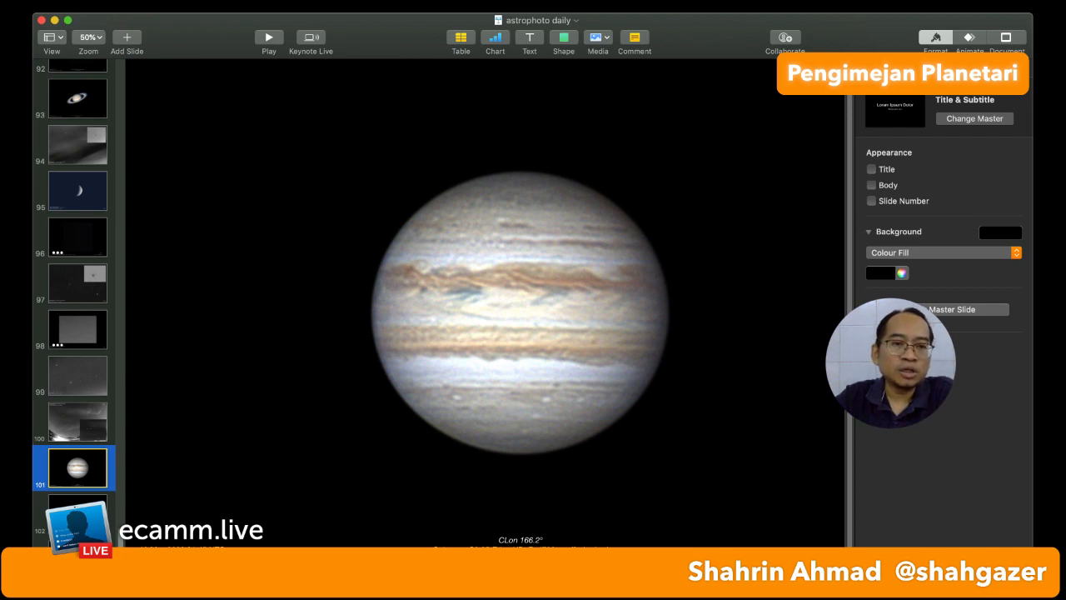
click(89, 36)
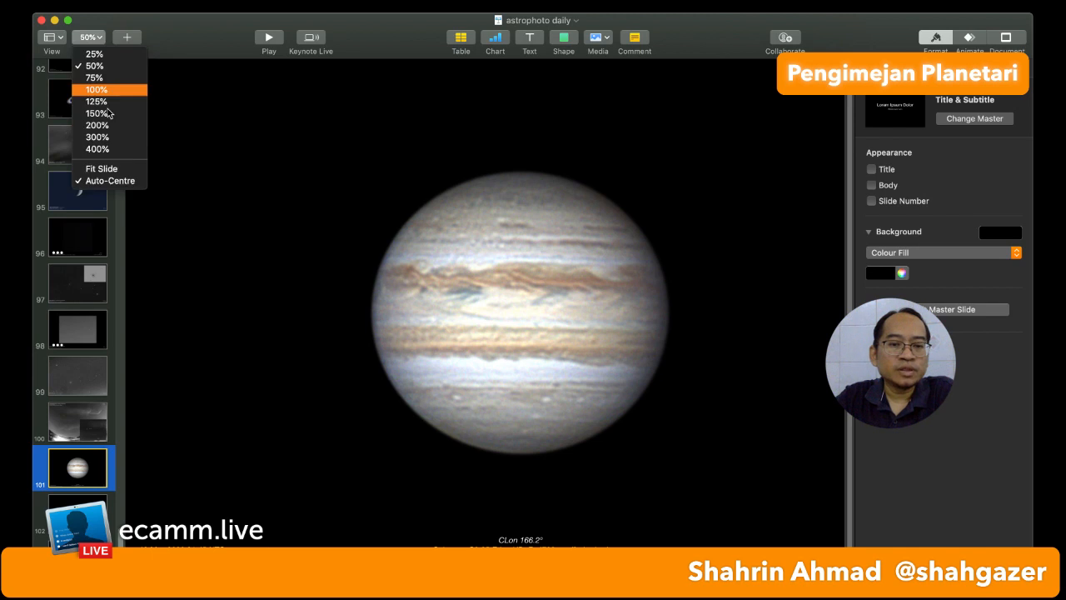
click(98, 125)
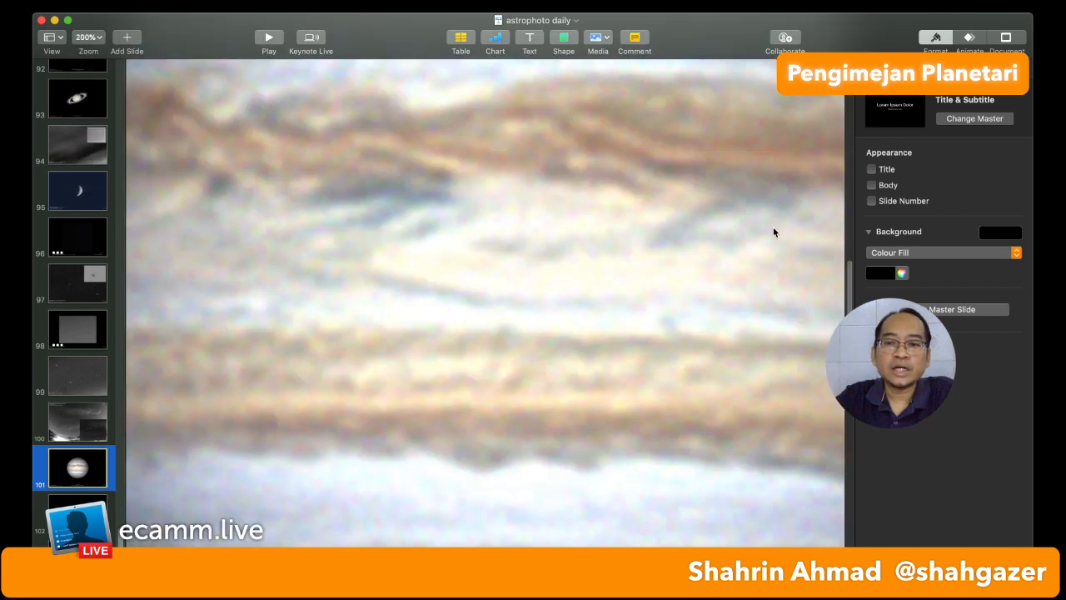
drag(849, 306, 849, 407)
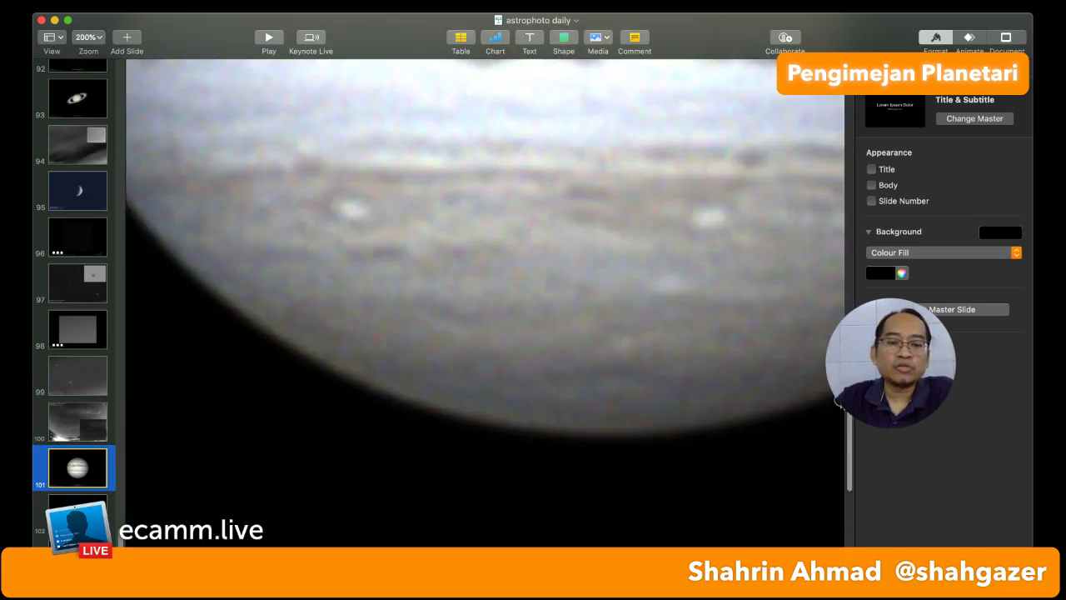
scroll(485, 302, left, 10)
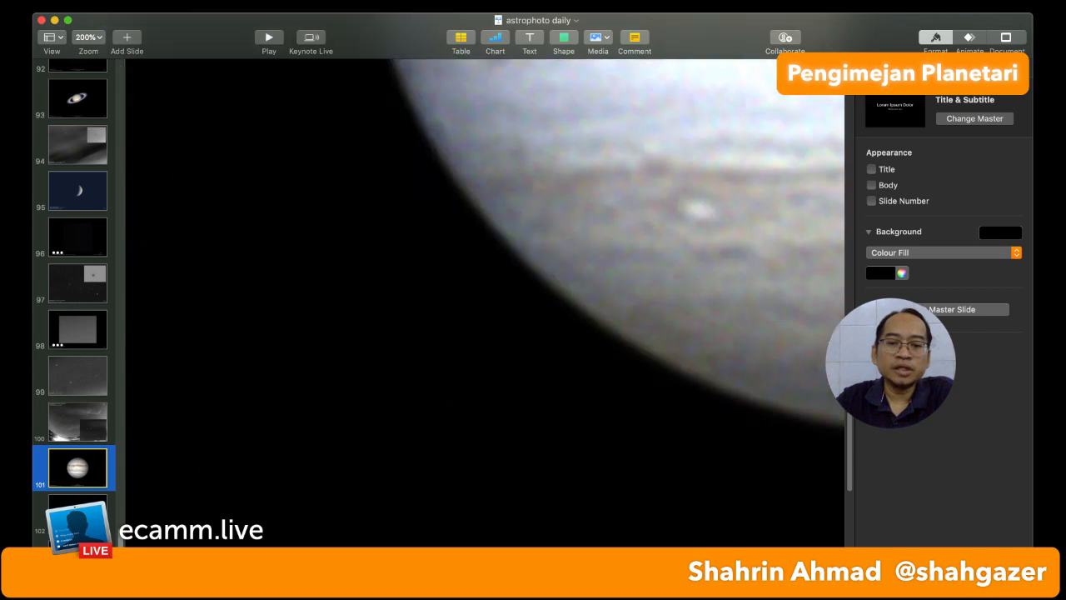
drag(849, 391, 849, 396)
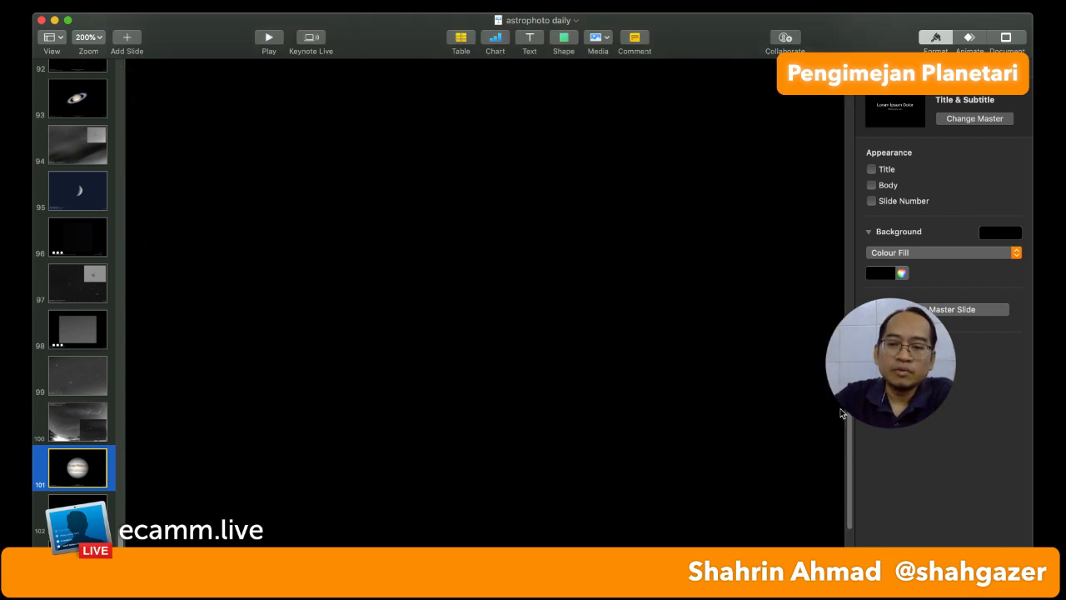
- Examine the captions below Jupiter giving the capture date, observatory, telescope and camera
drag(850, 408, 855, 454)
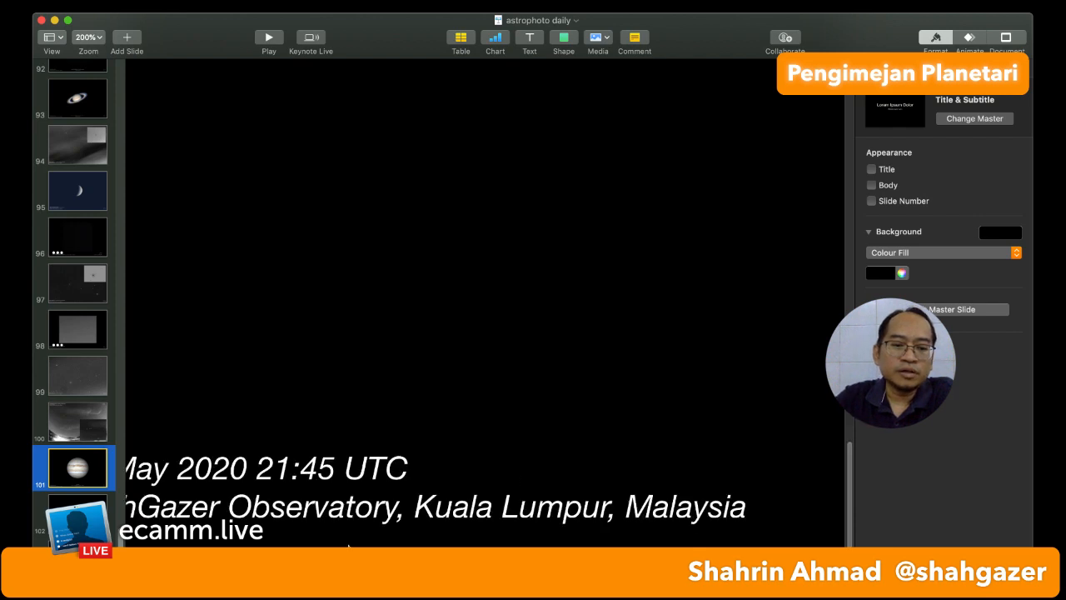
drag(416, 575, 393, 574)
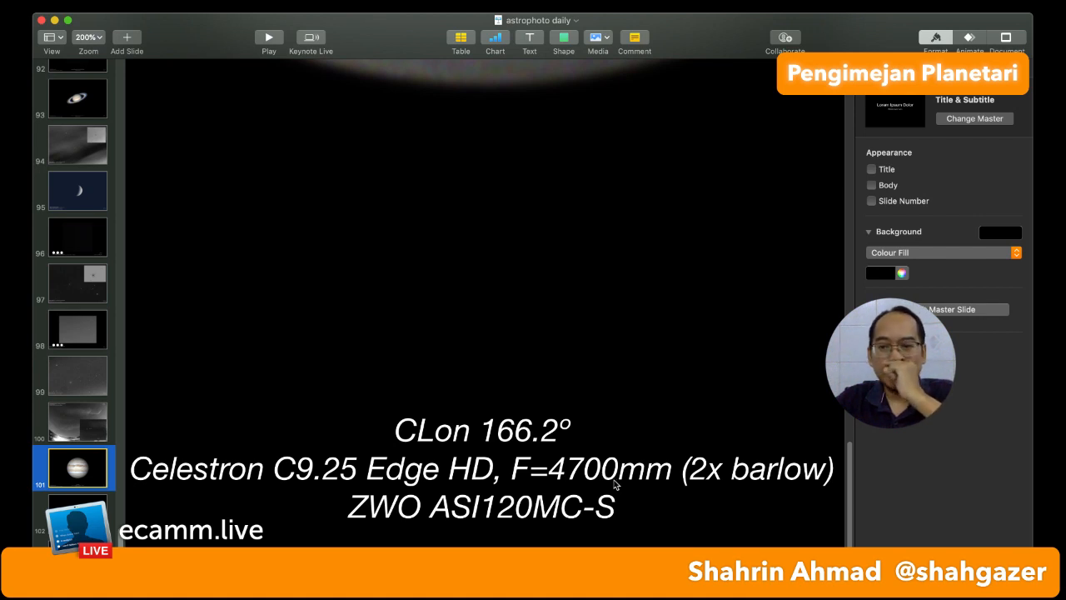
mouse_move(849, 458)
mouse_down()
mouse_move(849, 435)
mouse_move(849, 455)
mouse_up()
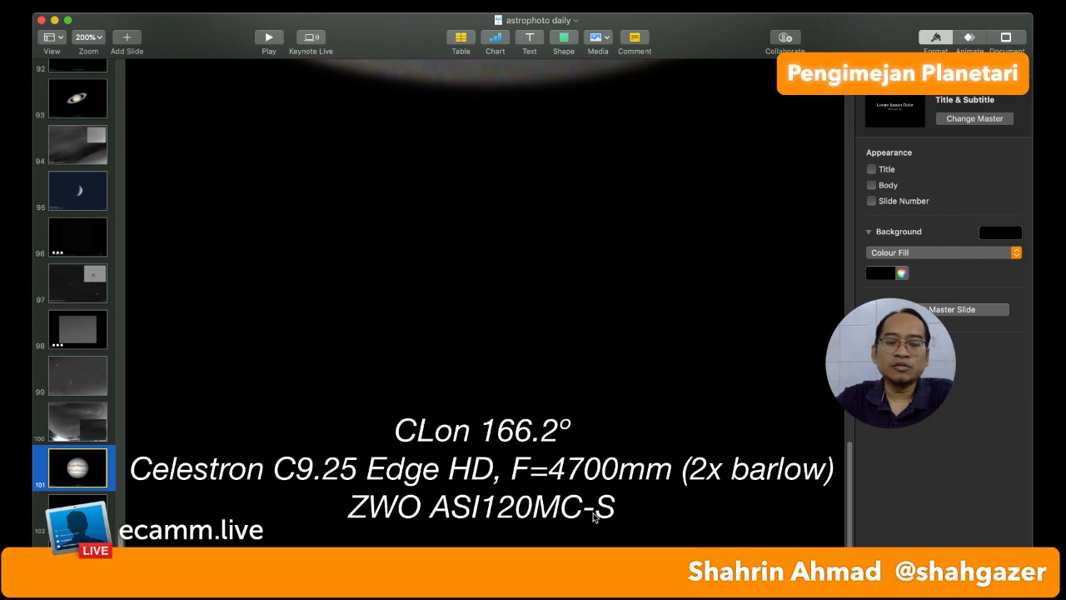
- Reduce the Jupiter slide's zoom to 100% and 50% to view the whole planet, and switch away from Keynote
click(93, 37)
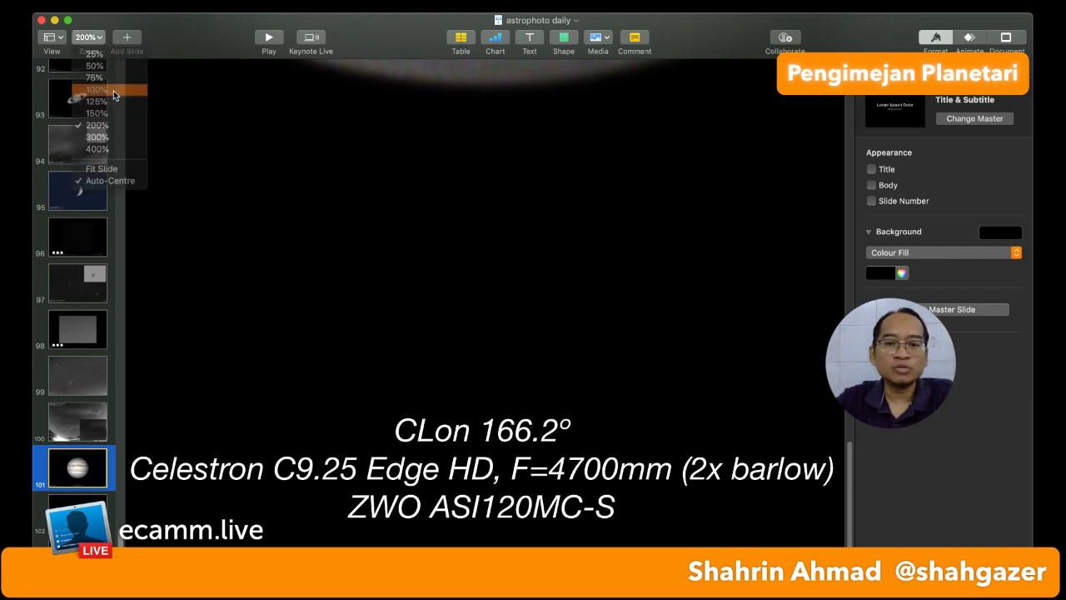
click(114, 96)
click(96, 37)
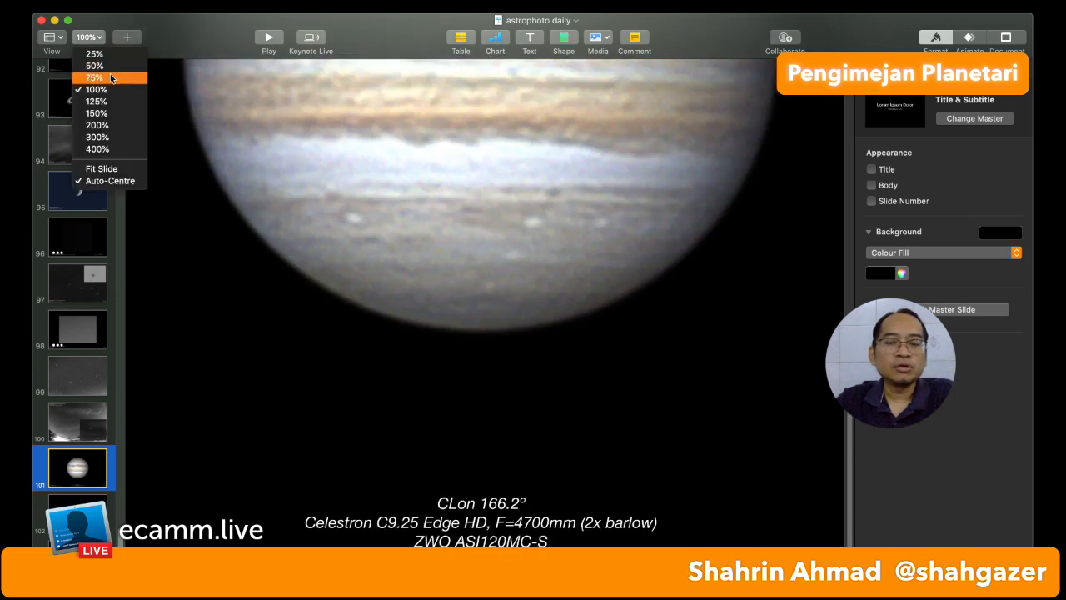
click(95, 65)
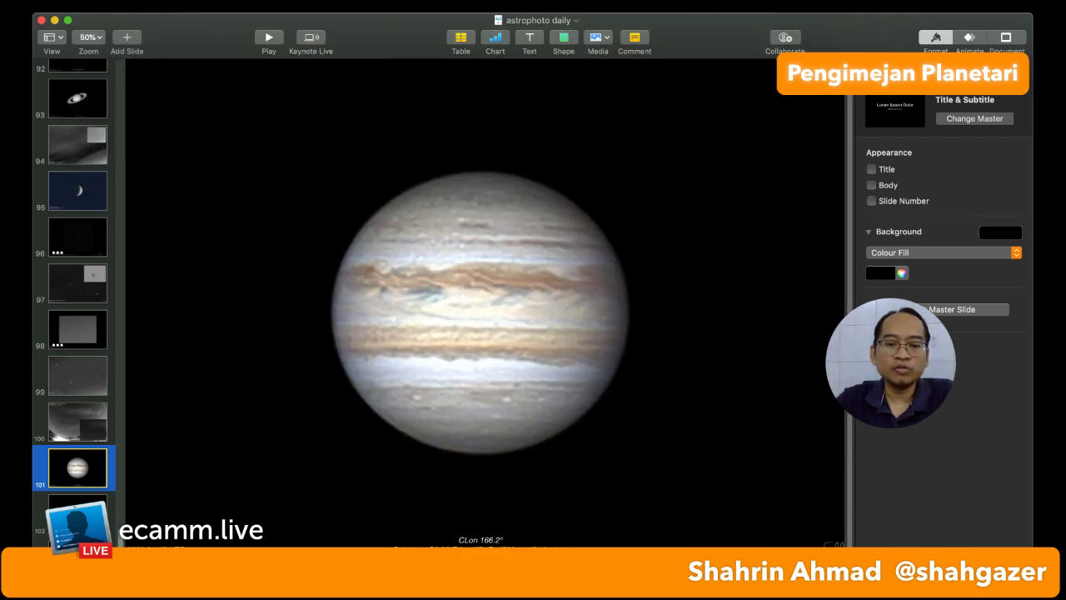
scroll(447, 507, left, 2)
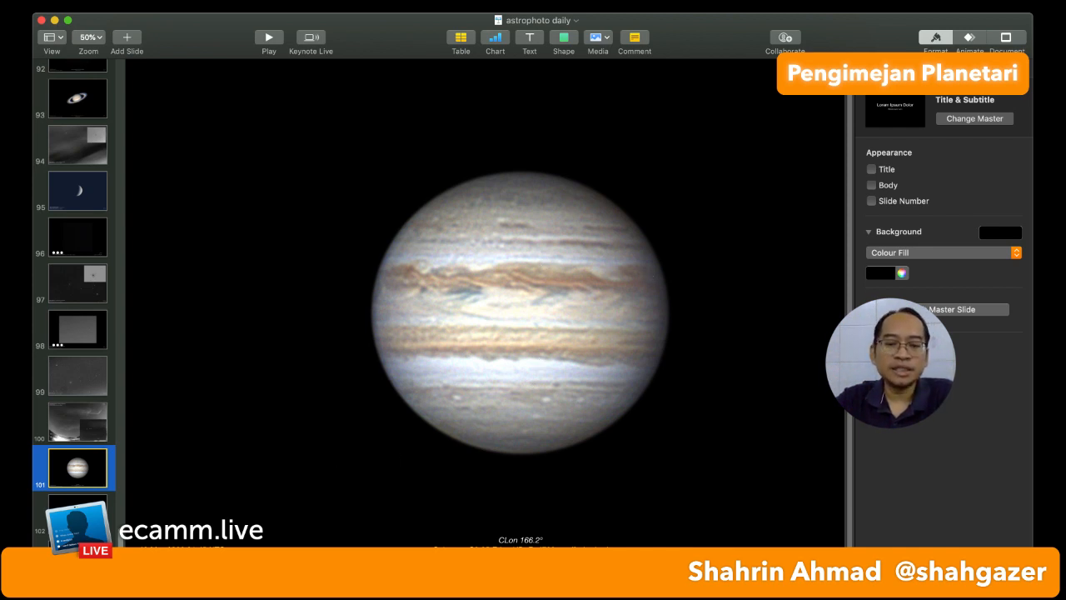
scroll(482, 312, right, 3)
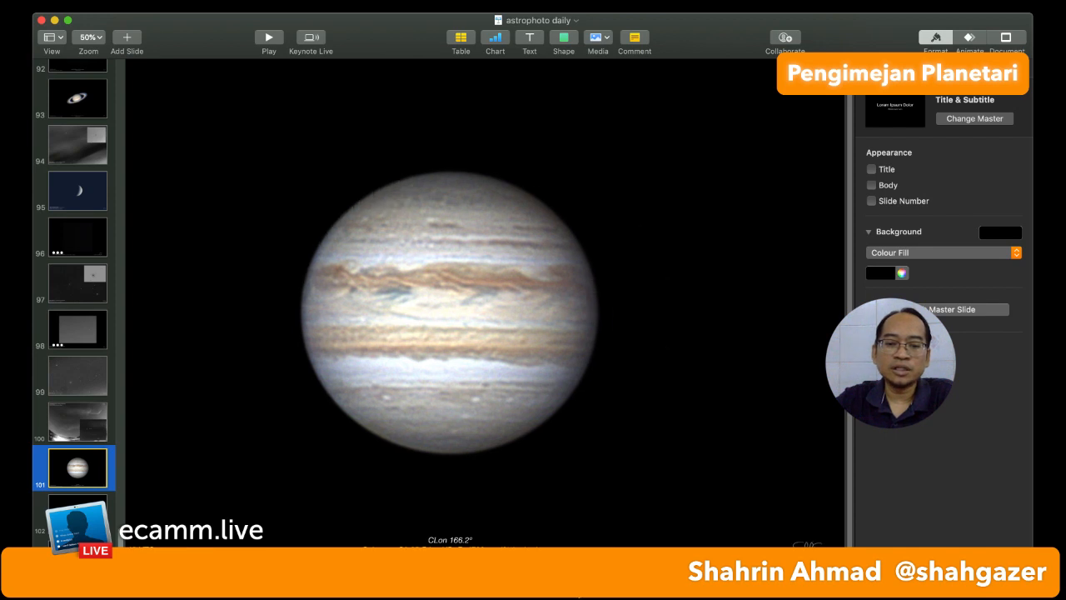
scroll(483, 312, left, 3)
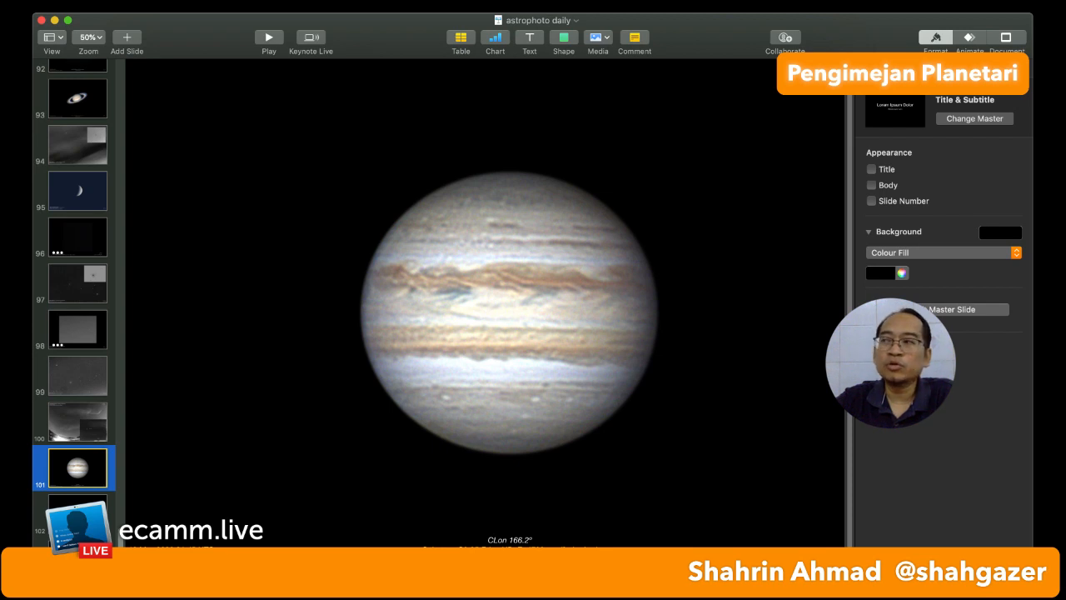
key(super+Tab)
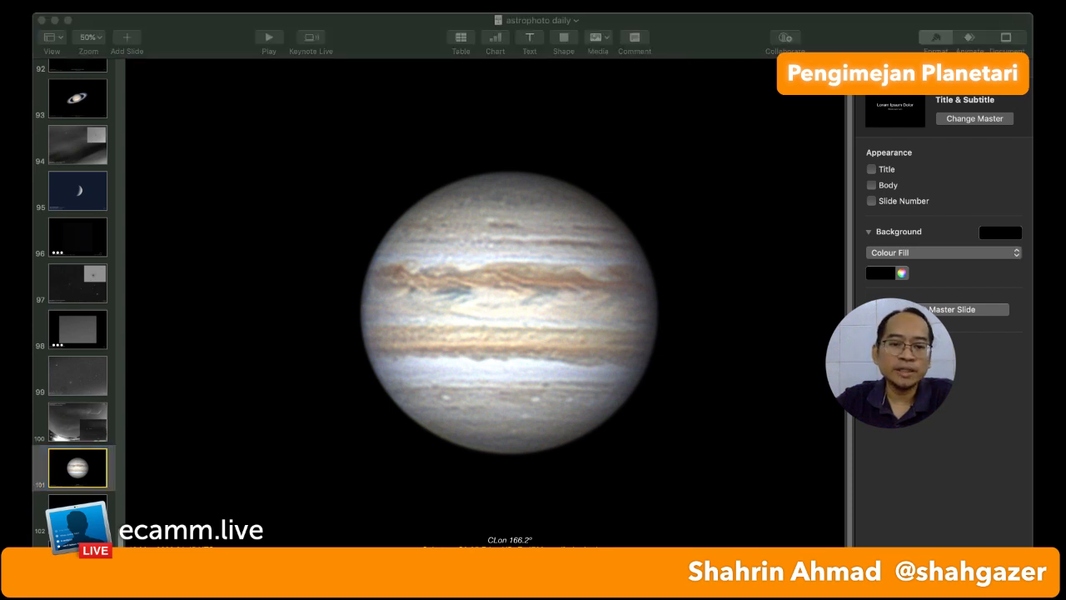